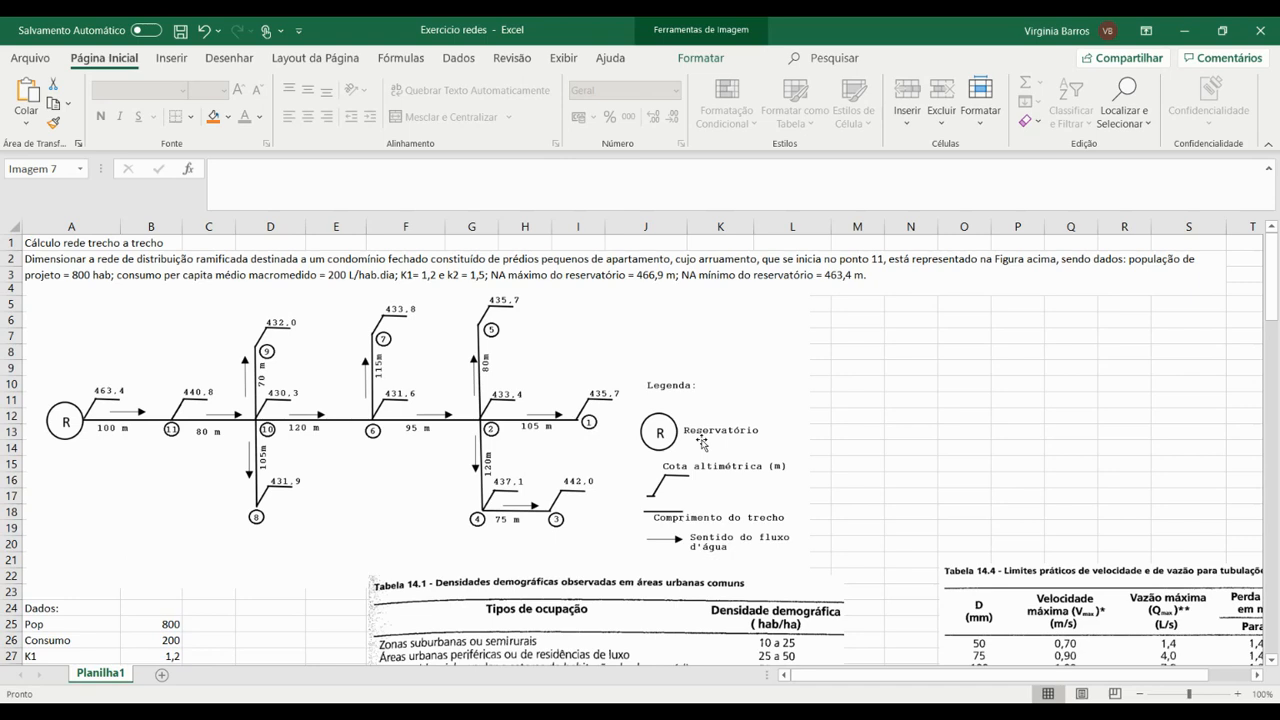
# Step: Examine the pipe network diagram, the input data and the formula for total street length in A33
pyautogui.click(527, 383)
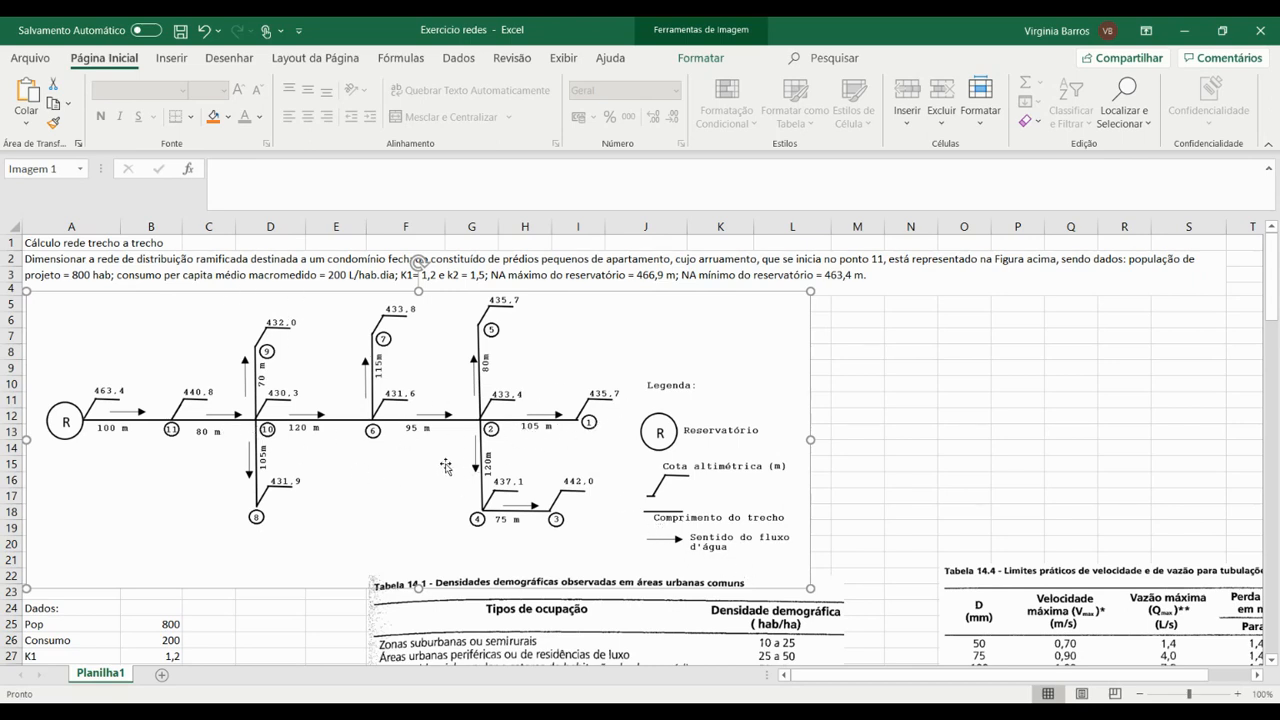
pyautogui.scroll(-1, 432, 452)
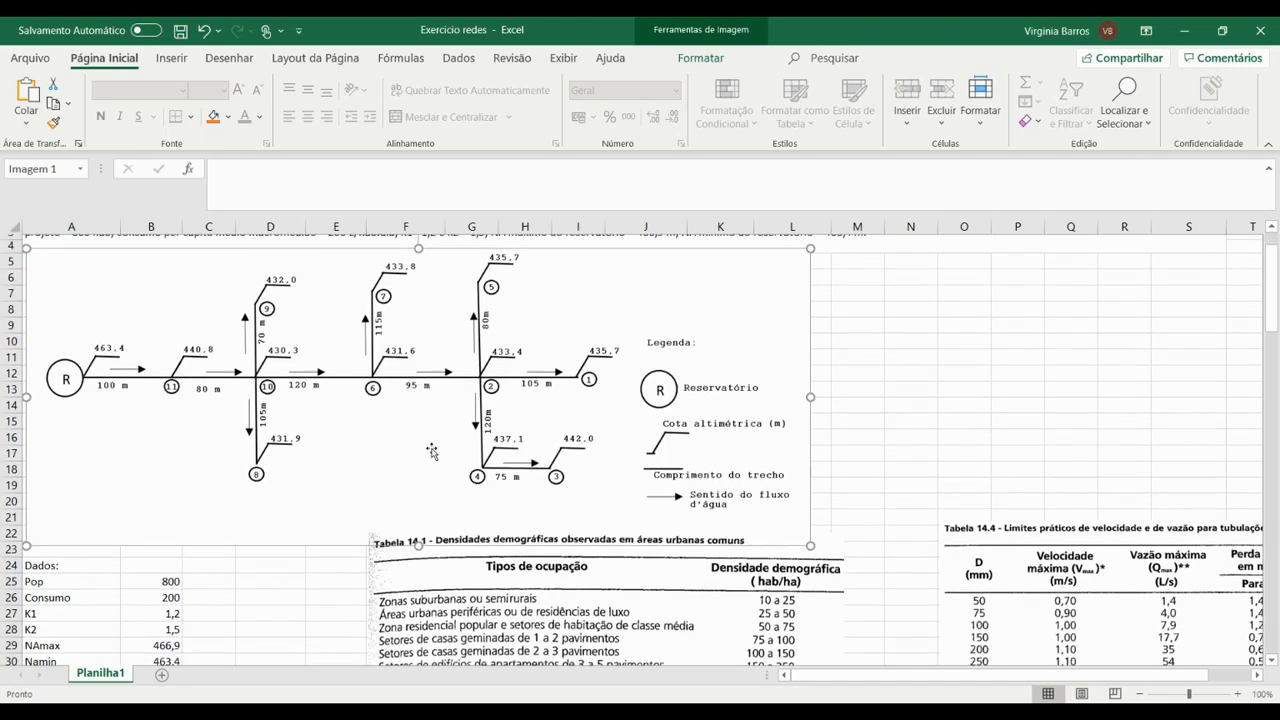
pyautogui.scroll(-2, 432, 452)
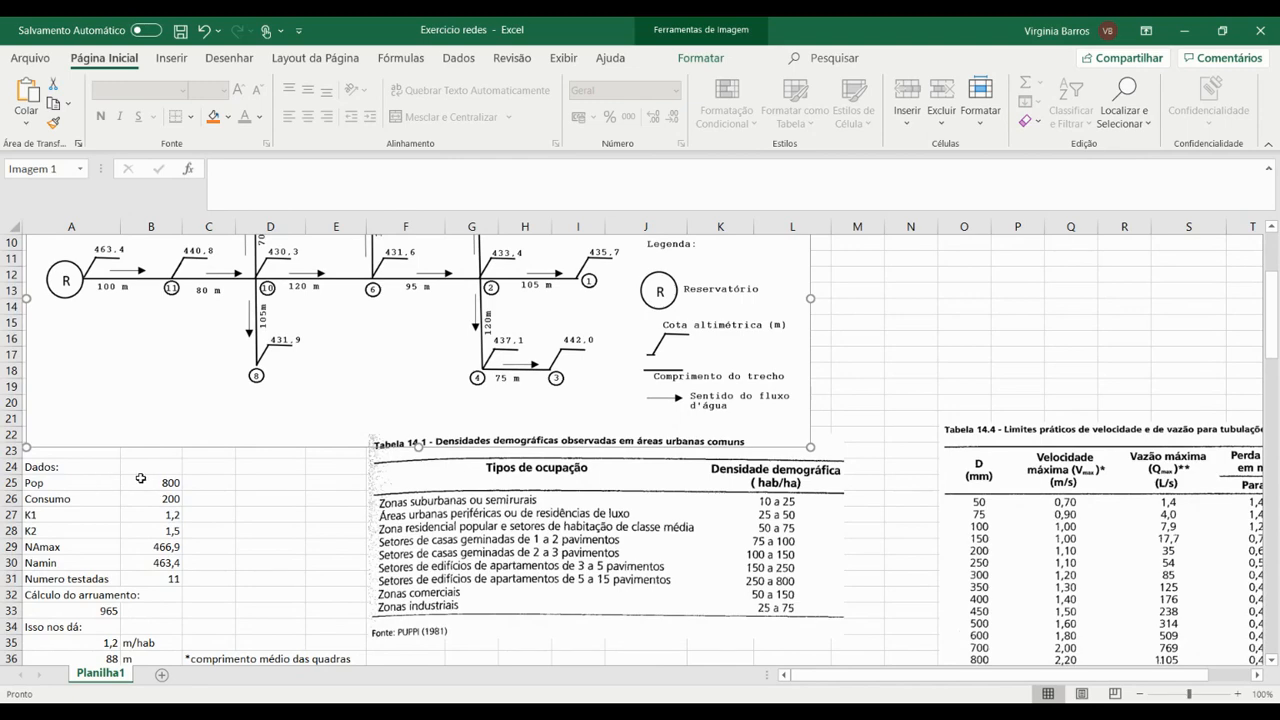
pyautogui.scroll(-1, 166, 516)
pyautogui.scroll(-1, 166, 516)
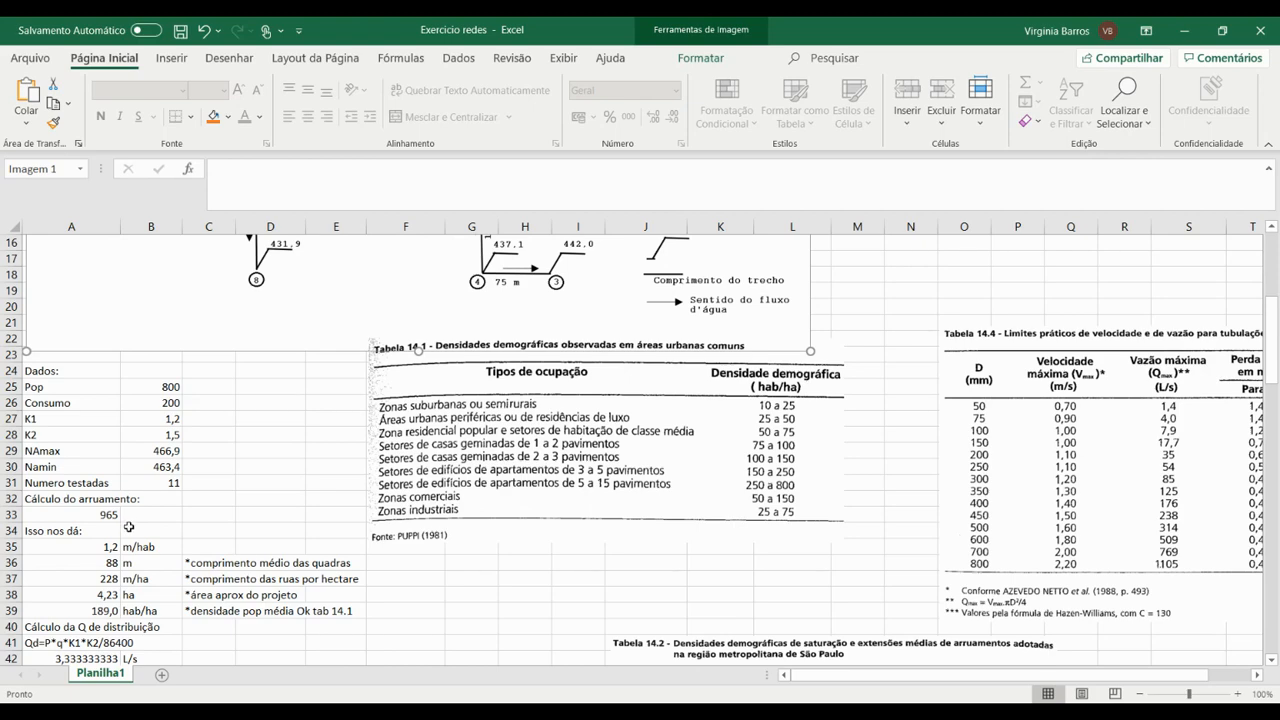
pyautogui.click(95, 512)
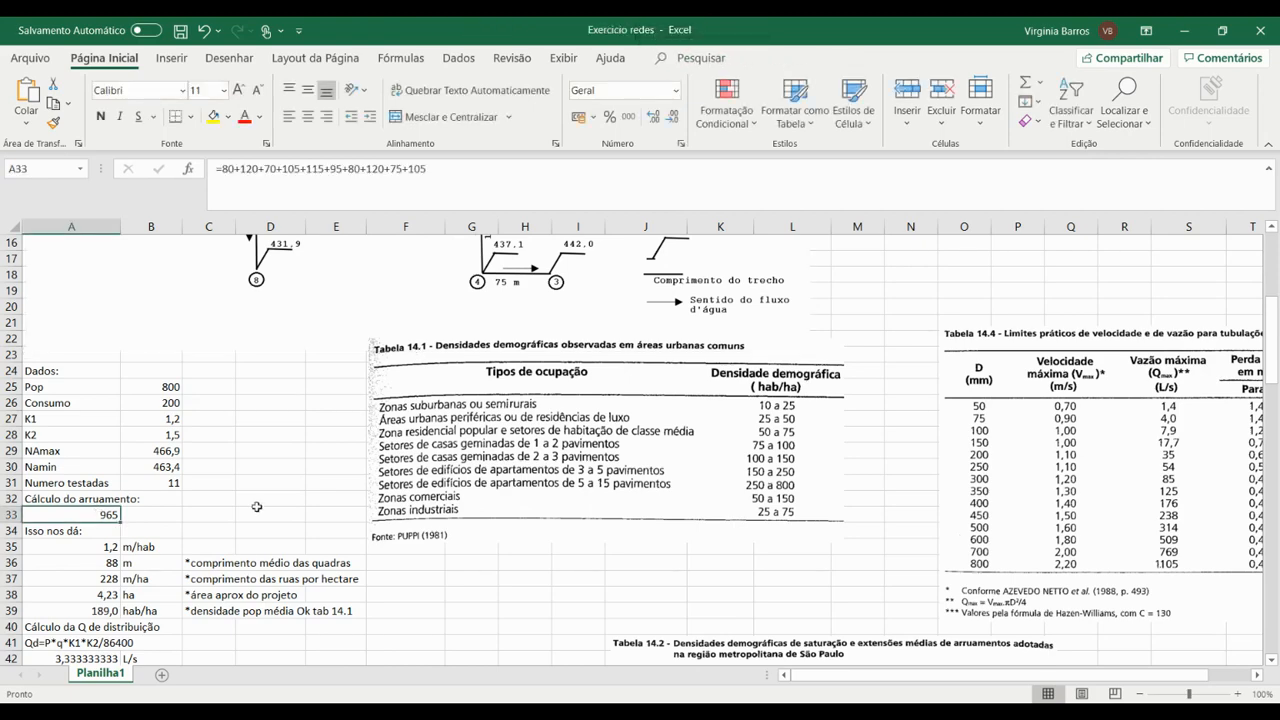
pyautogui.scroll(2, 310, 486)
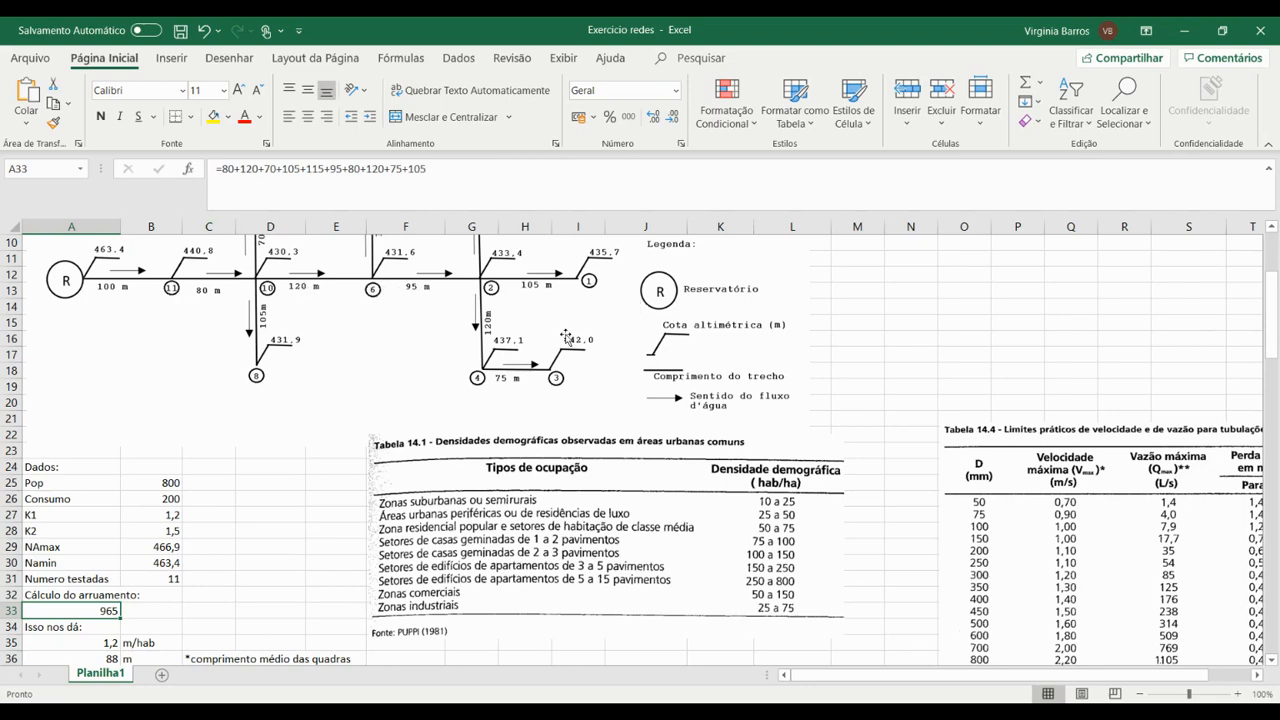
# Step: Enter the unit "m" in B33 beside the total street length
pyautogui.click(152, 609)
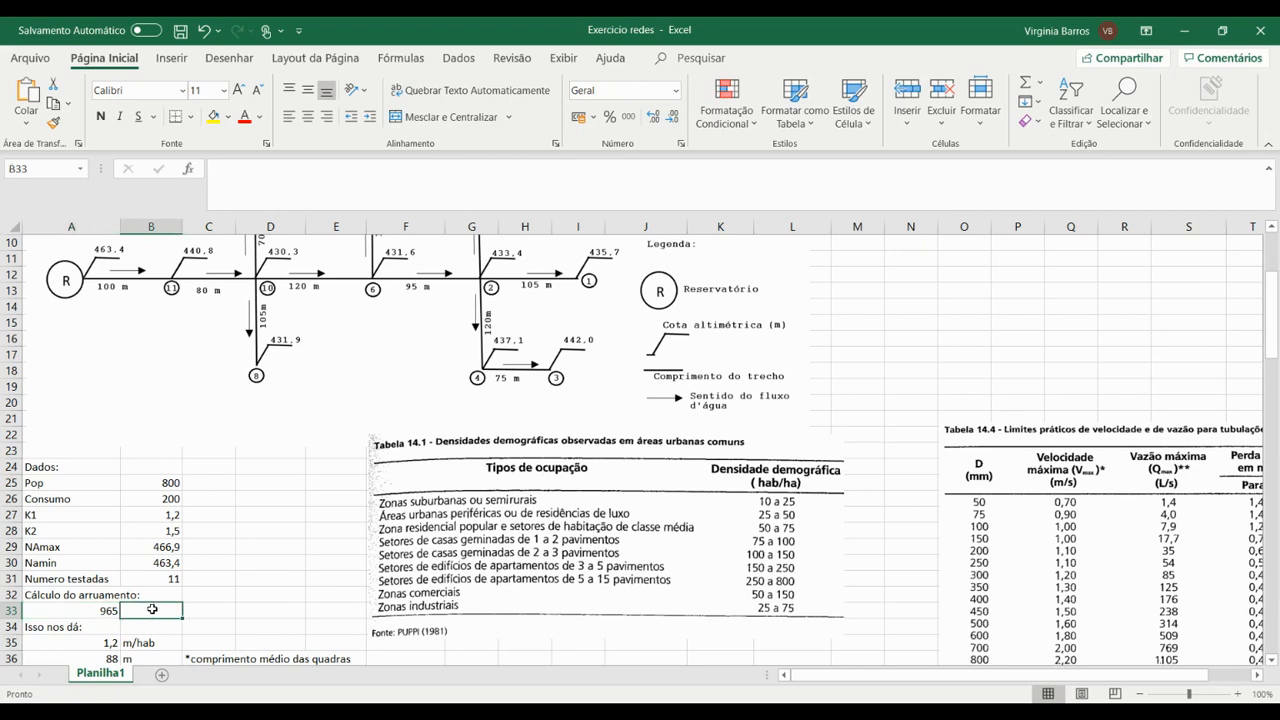
pyautogui.write('m')
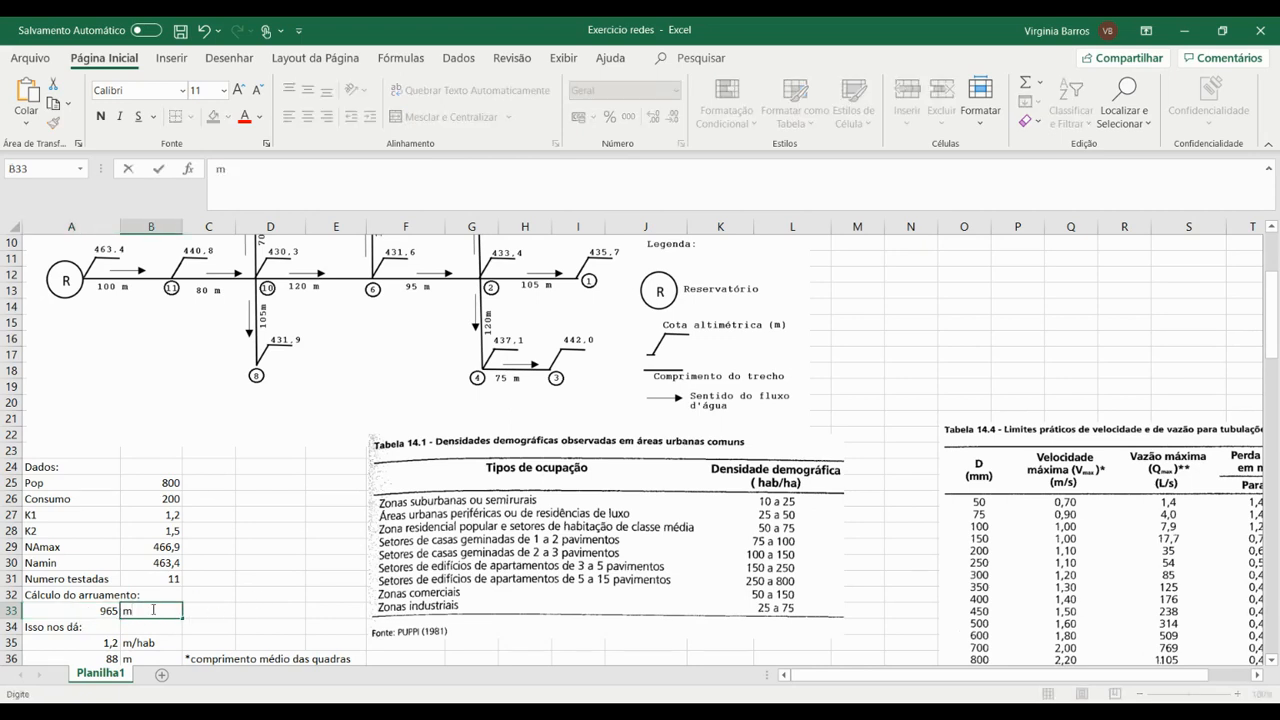
pyautogui.click(241, 579)
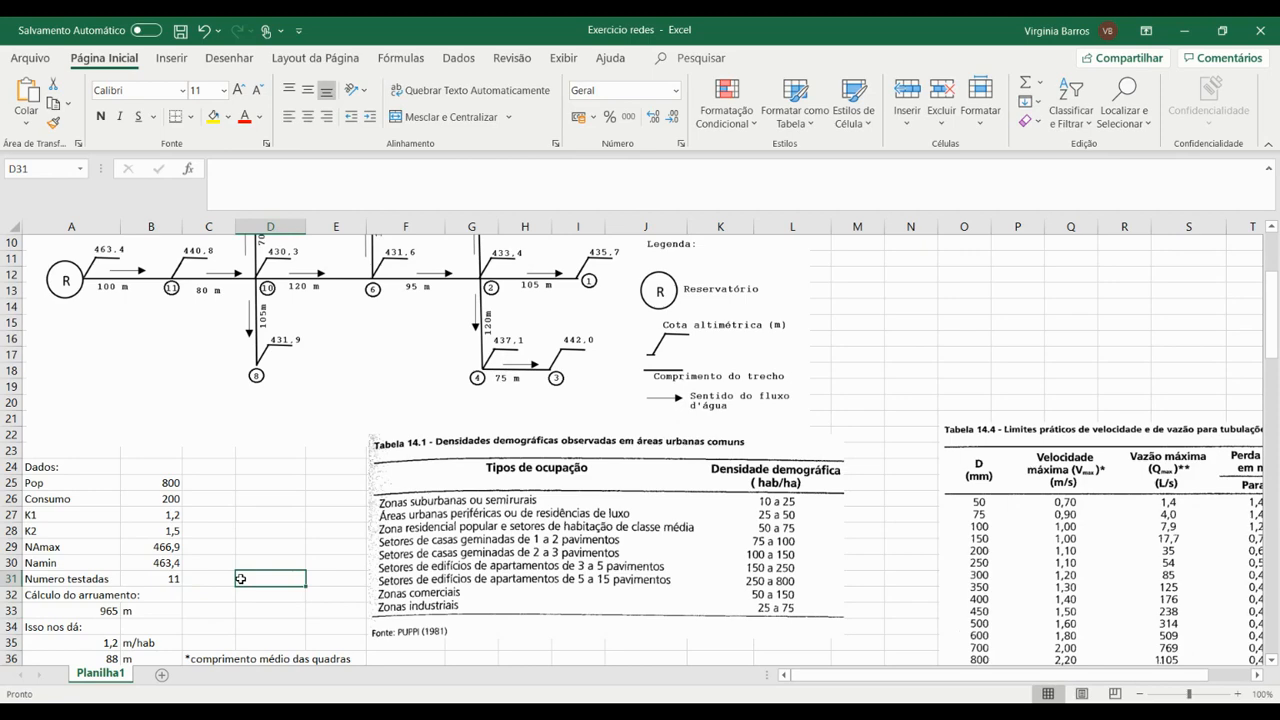
# Step: Inspect the formula in A35 for street length per inhabitant and the cells it refers to
pyautogui.scroll(-1, 241, 579)
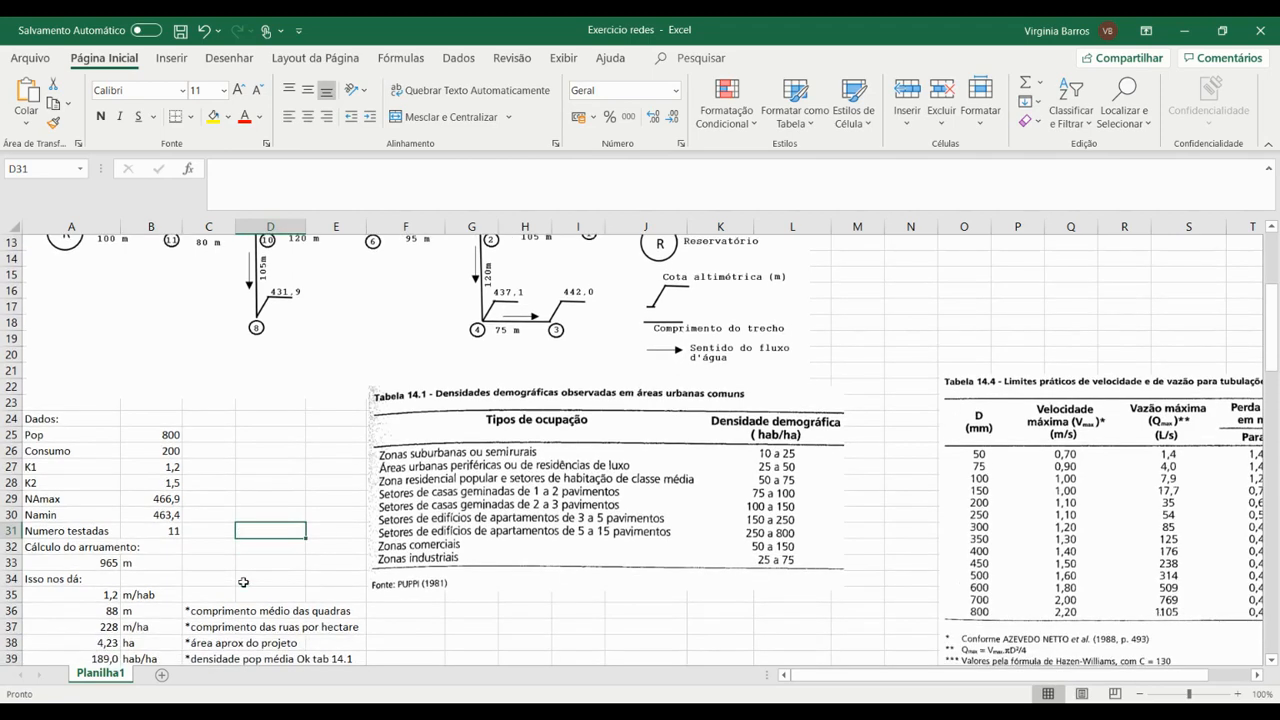
pyautogui.scroll(-1, 243, 582)
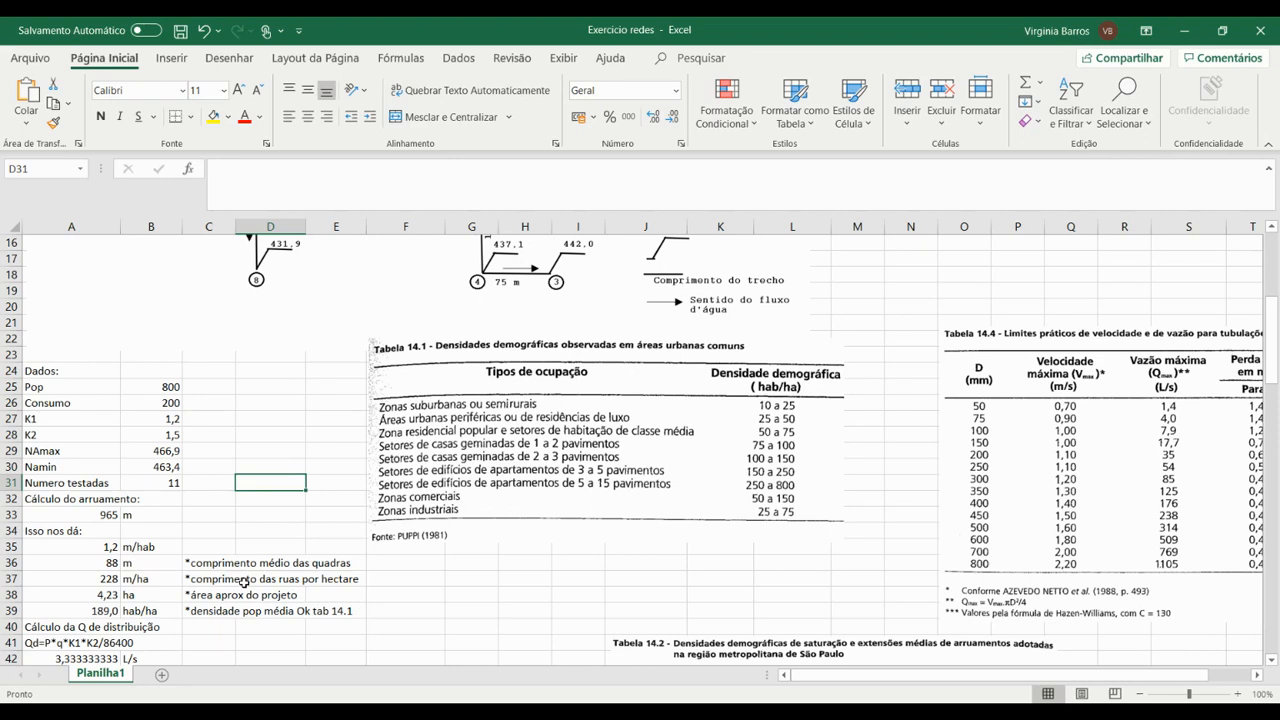
pyautogui.click(88, 546)
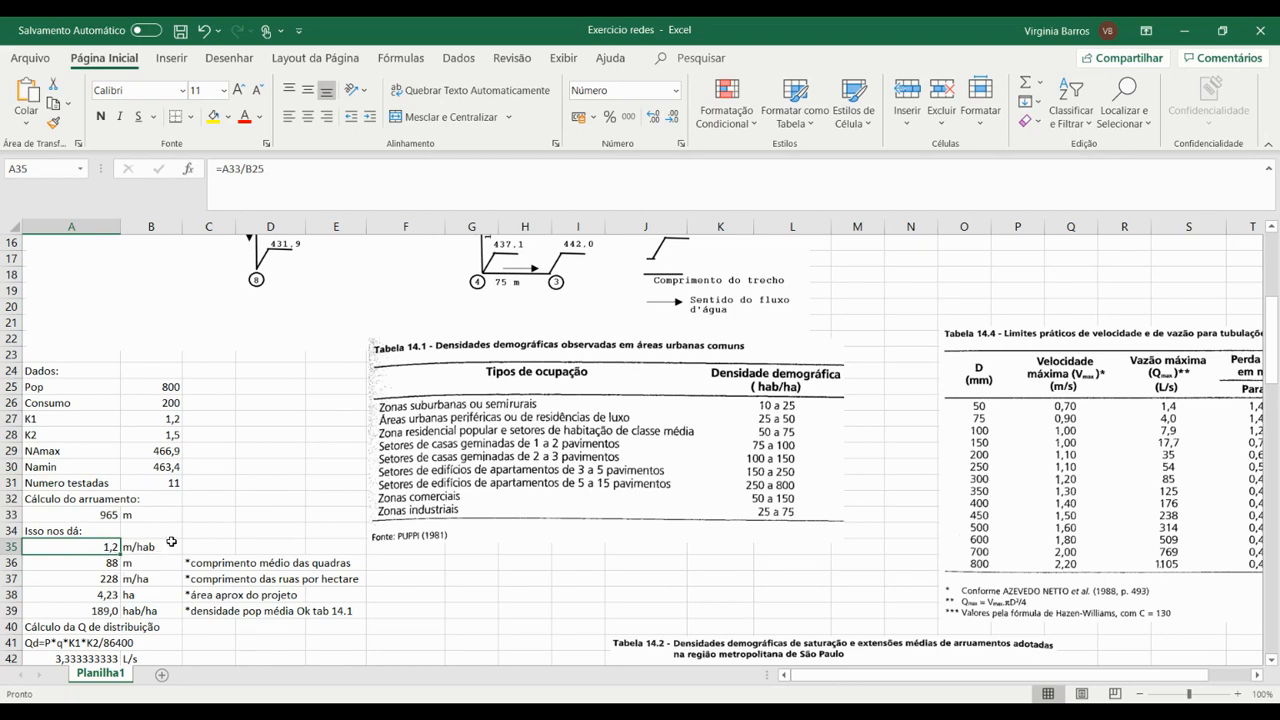
pyautogui.doubleClick(70, 548)
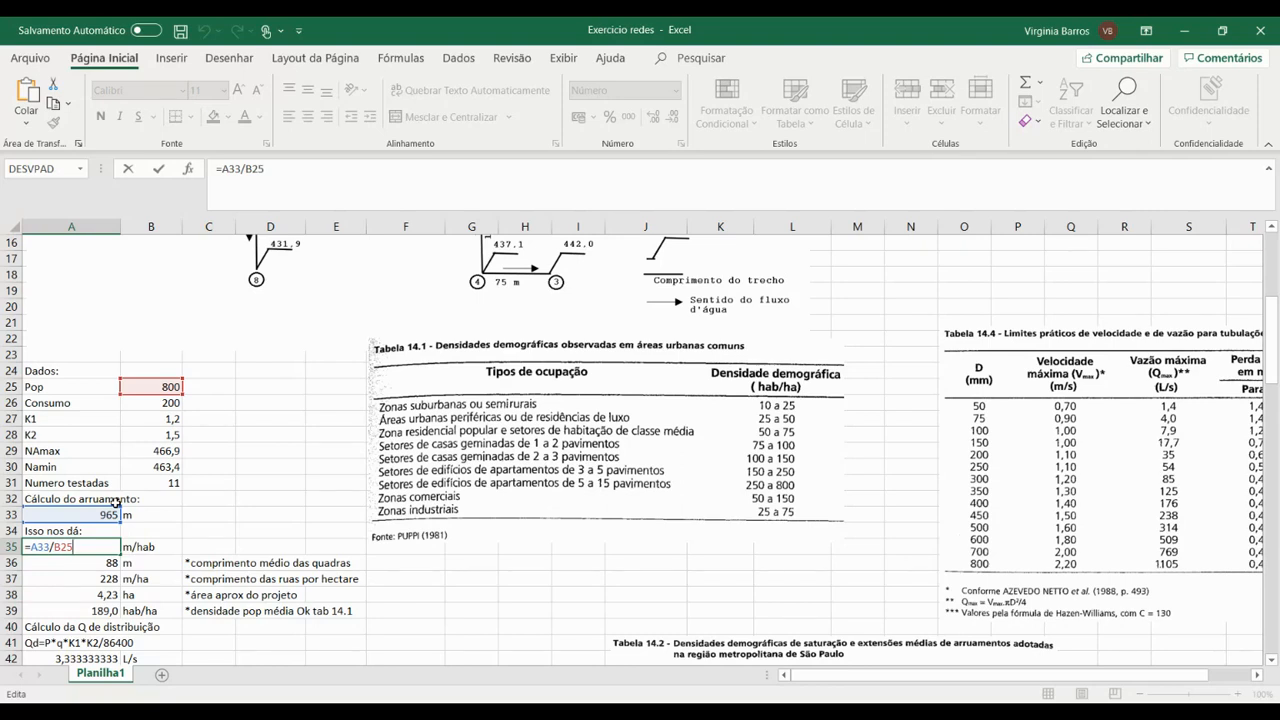
pyautogui.hotkey('ctrl', 'Return')
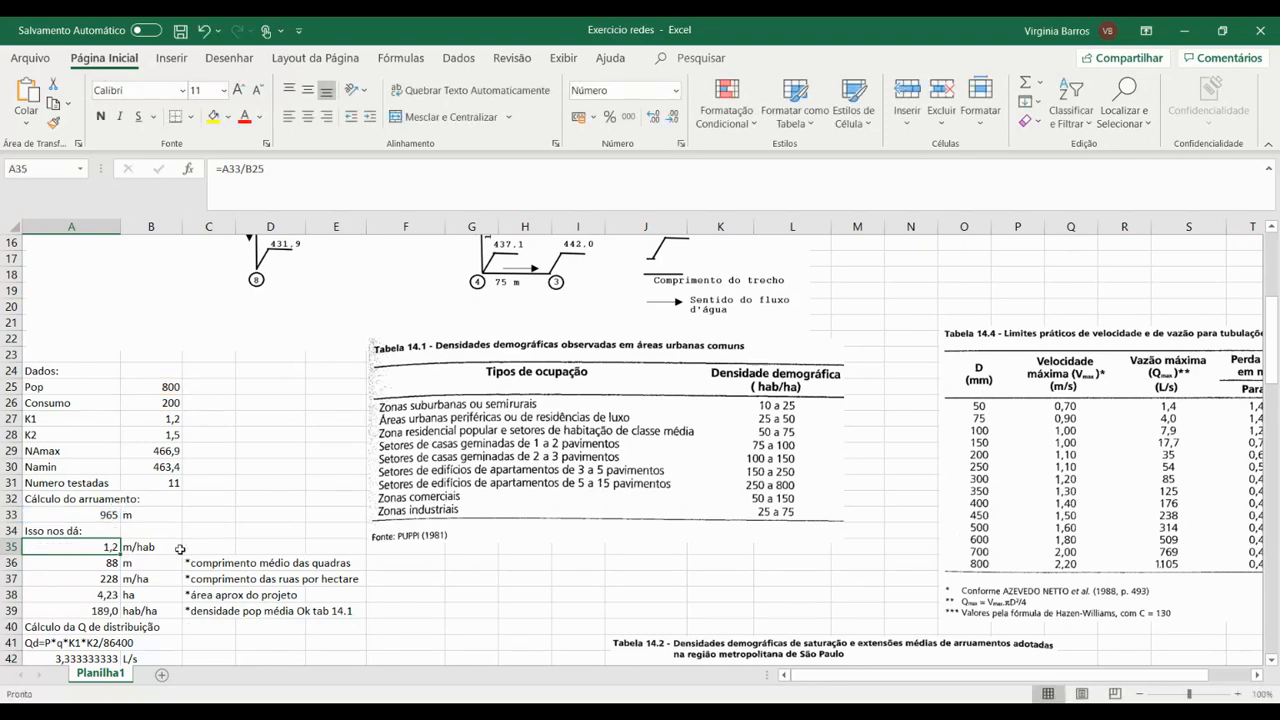
pyautogui.doubleClick(113, 547)
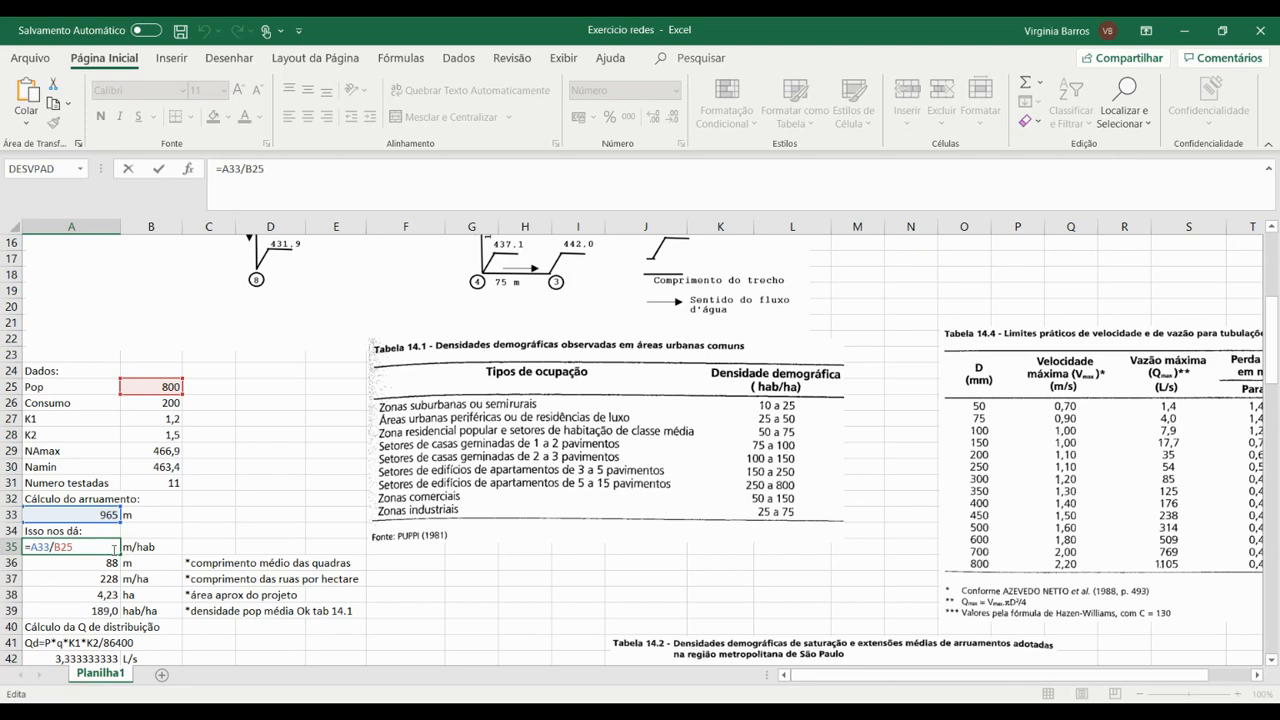
pyautogui.press('Escape')
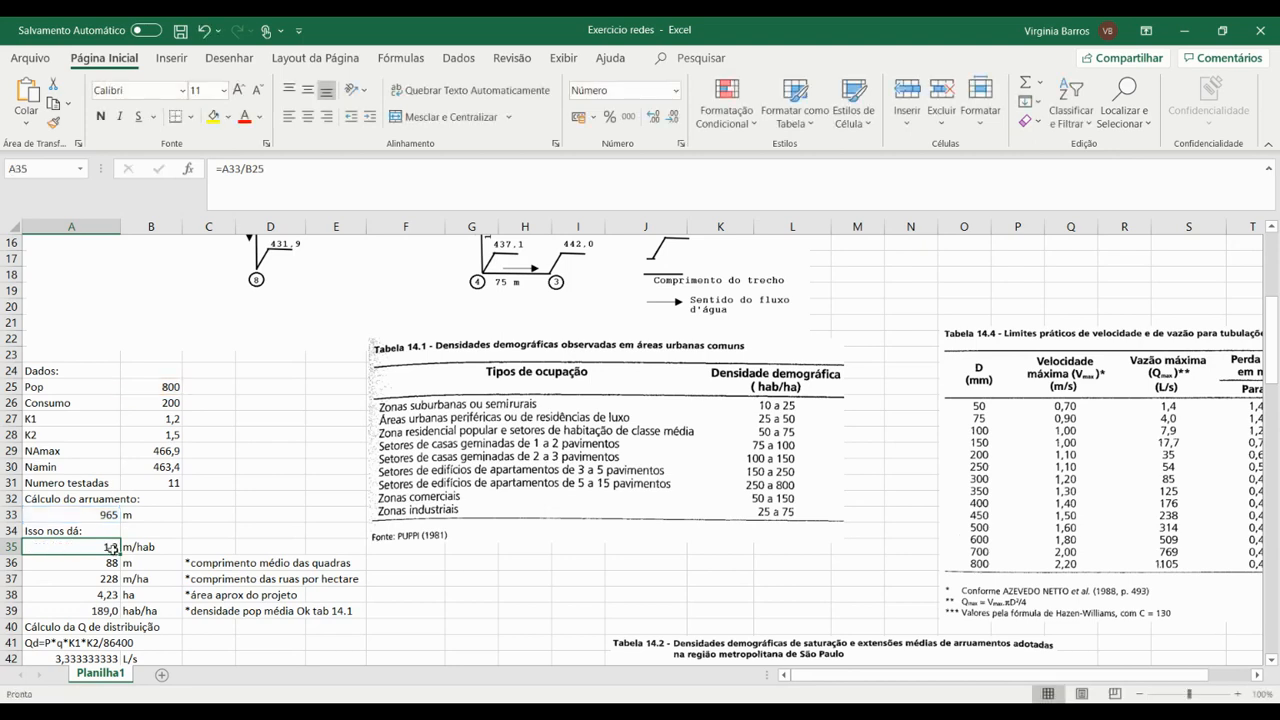
# Step: Check how the average block length in A36 is calculated from the total street length and the number of frontages
pyautogui.click(107, 564)
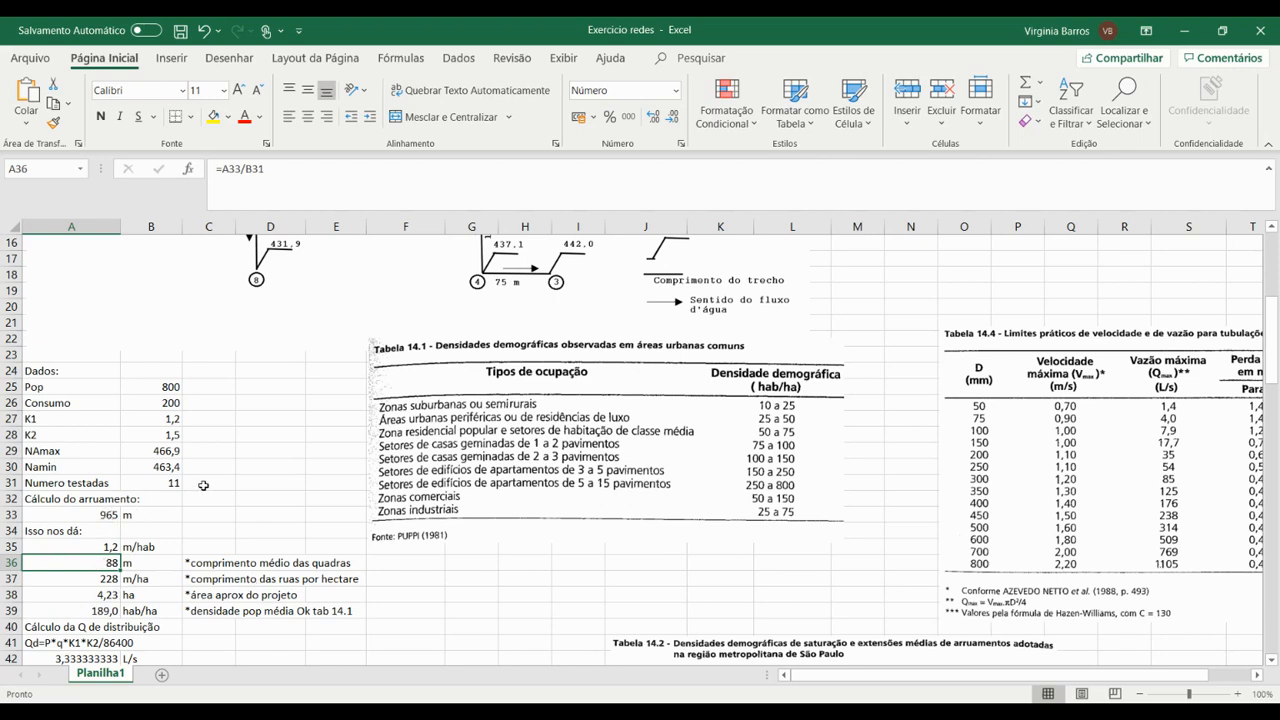
pyautogui.click(82, 512)
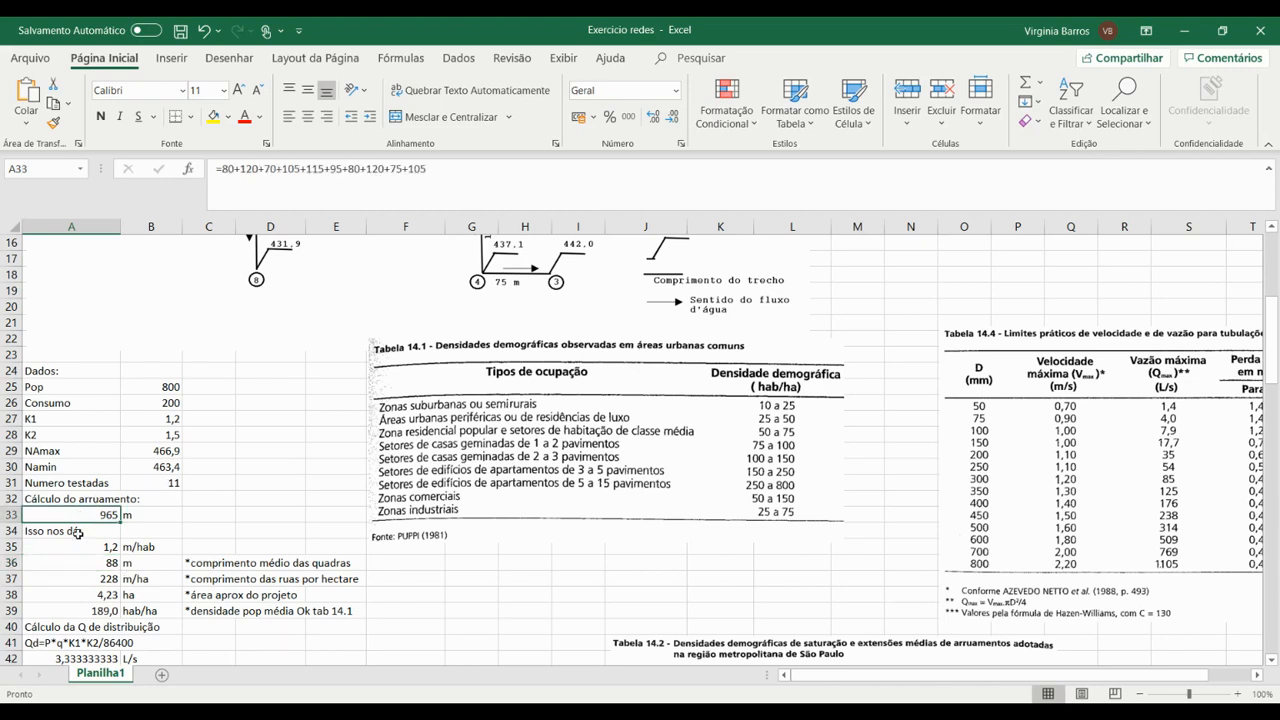
pyautogui.doubleClick(87, 564)
pyautogui.click(172, 481)
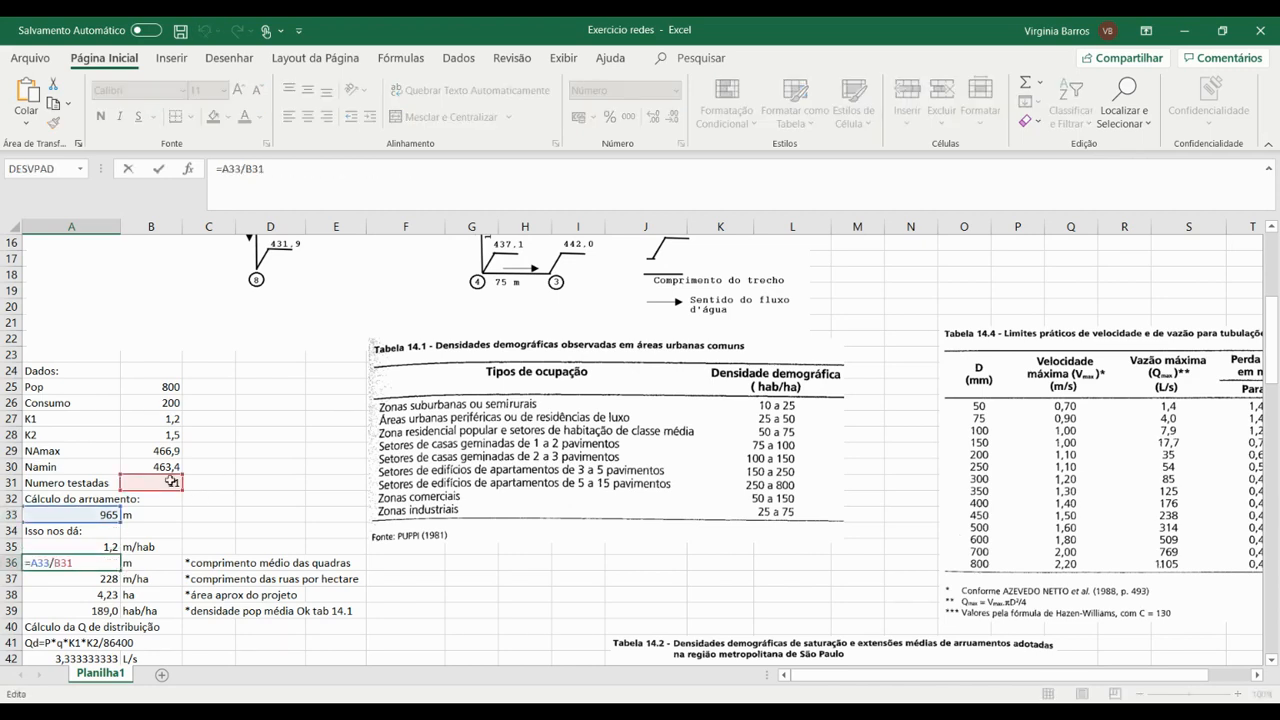
pyautogui.press('Escape')
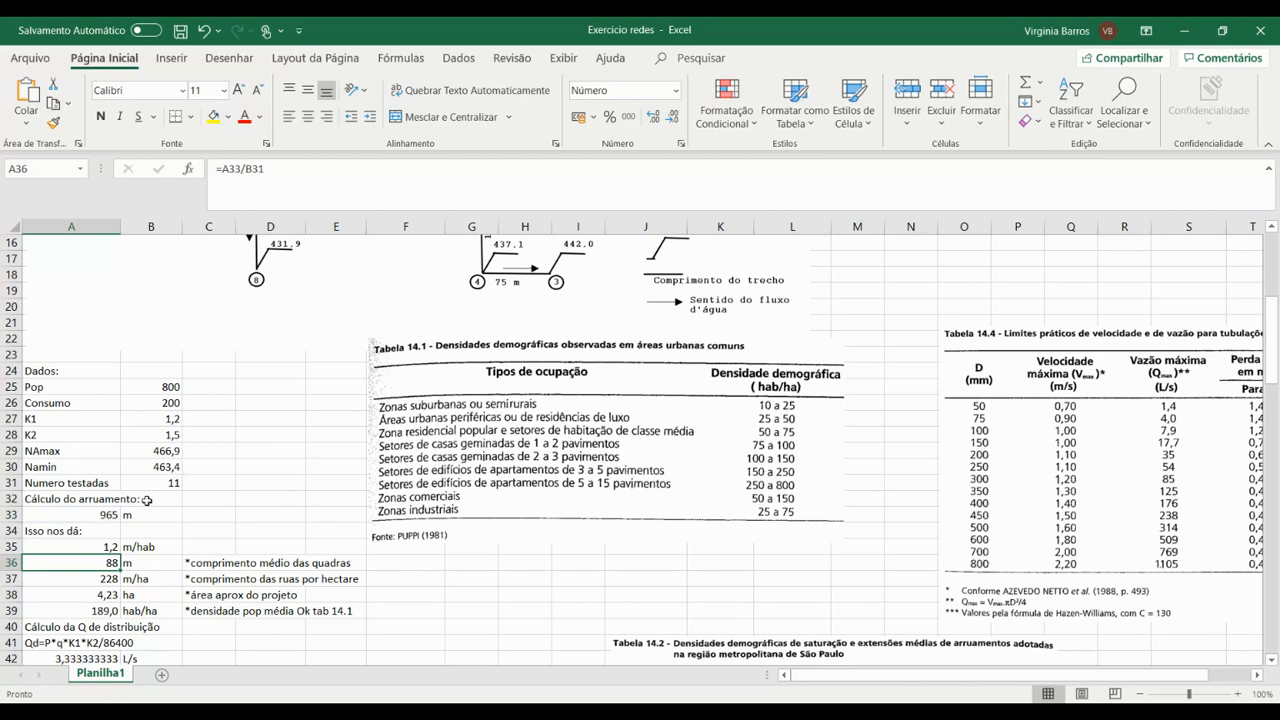
# Step: Review the formulas for street length per hectare in A37 and approximate project area in A38
pyautogui.scroll(-1, 200, 560)
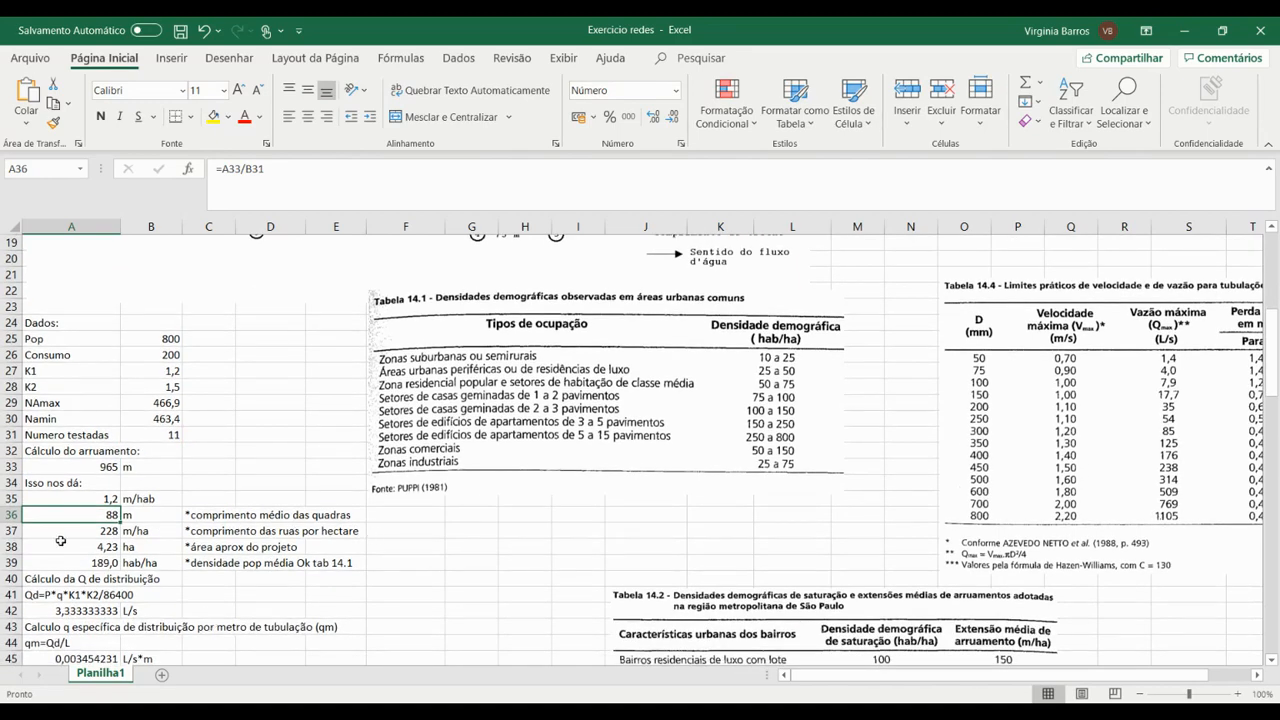
pyautogui.doubleClick(86, 531)
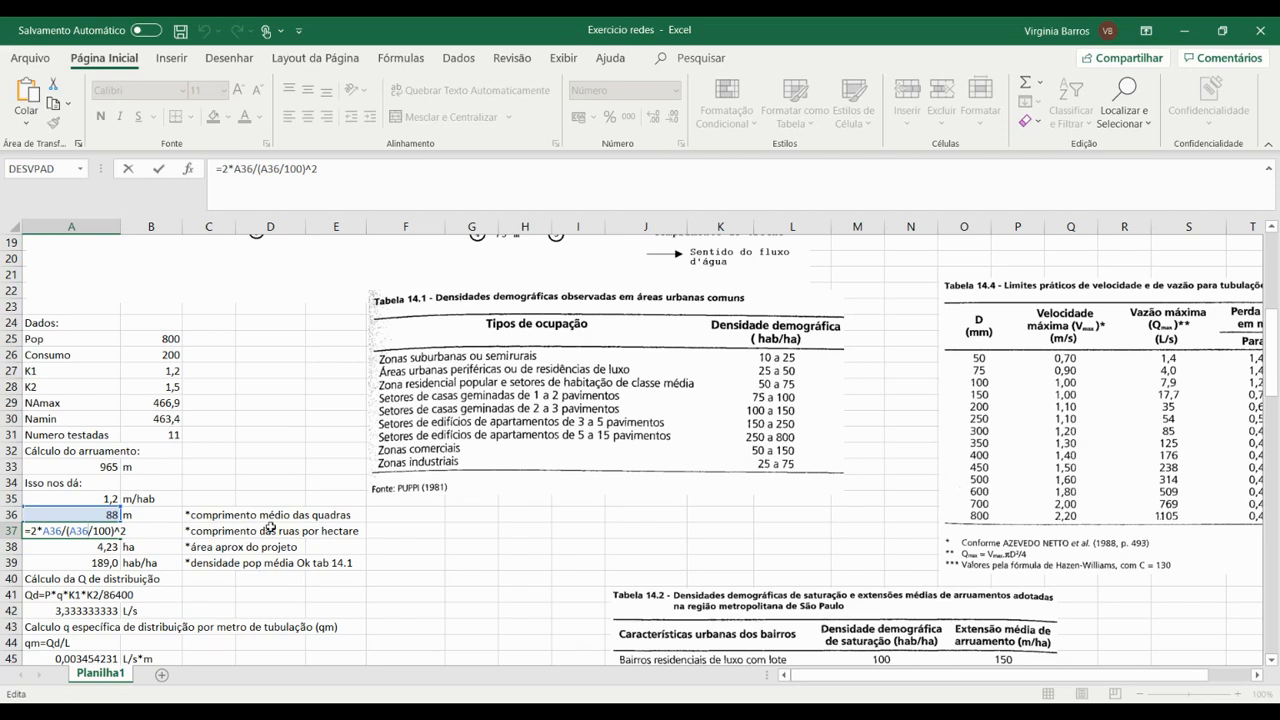
pyautogui.hotkey('ctrl', 'Return')
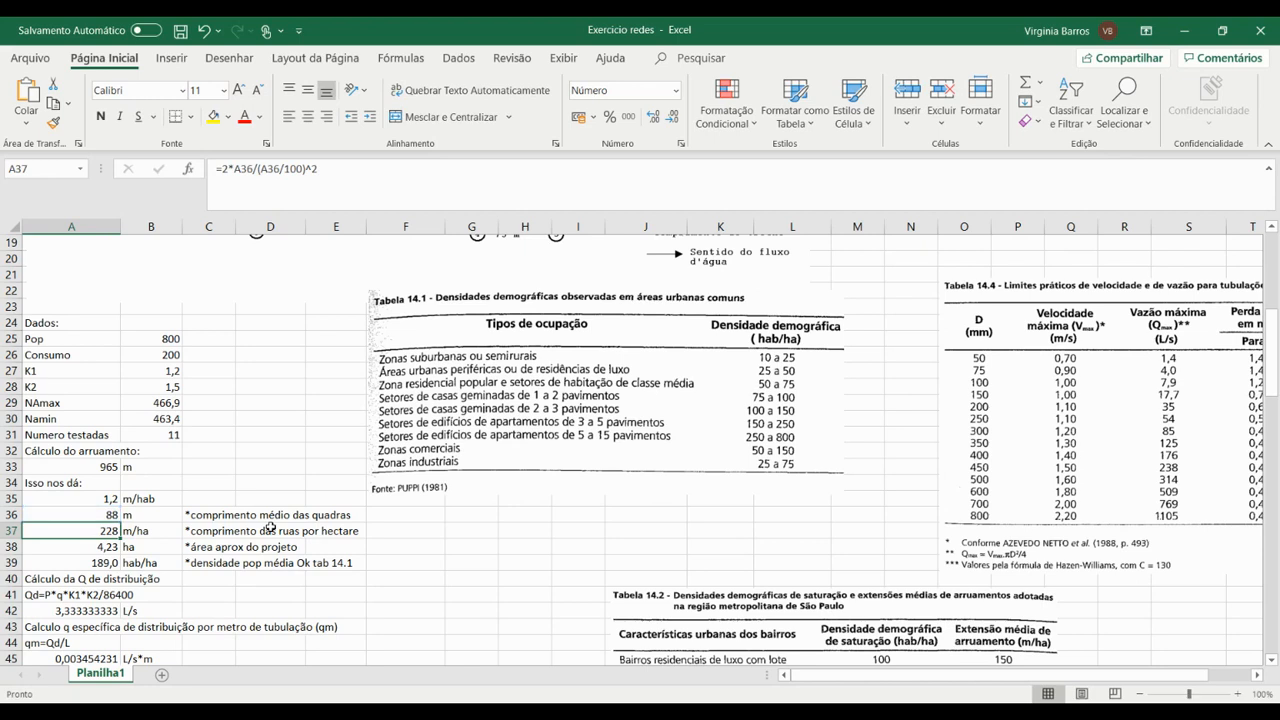
pyautogui.click(85, 548)
pyautogui.write('=A33/A37')
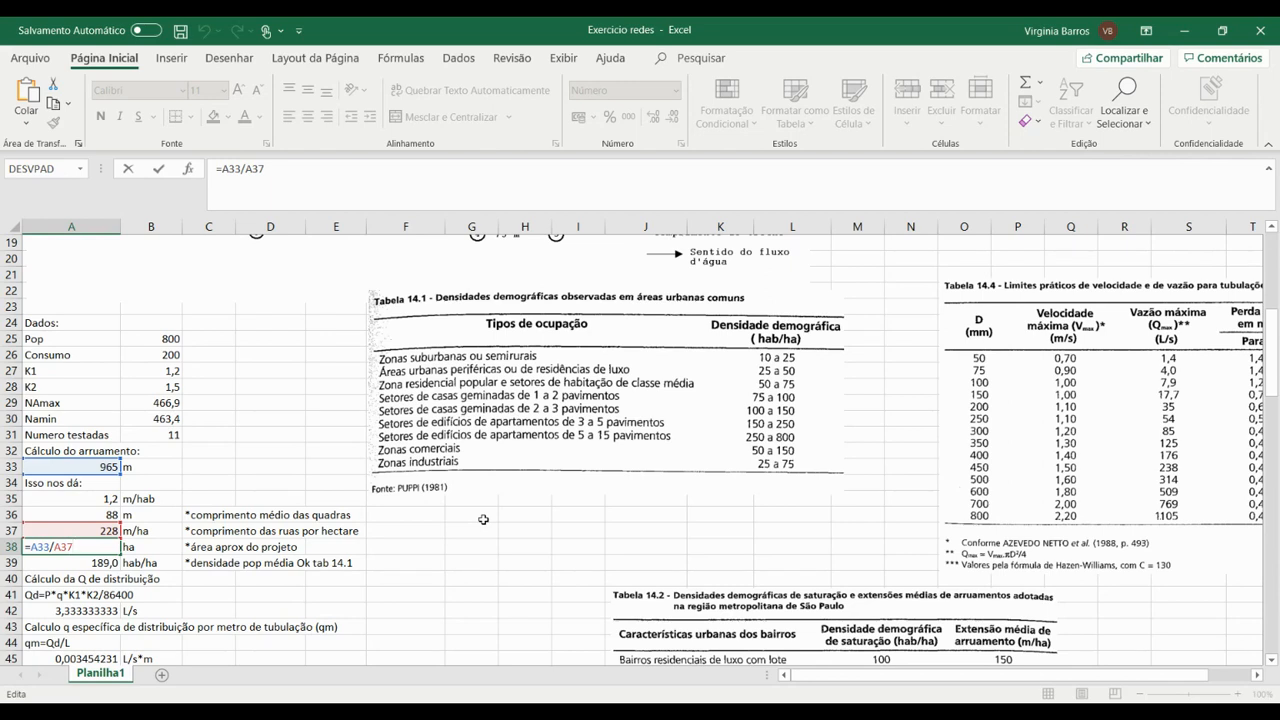
pyautogui.hotkey('ctrl', 'Return')
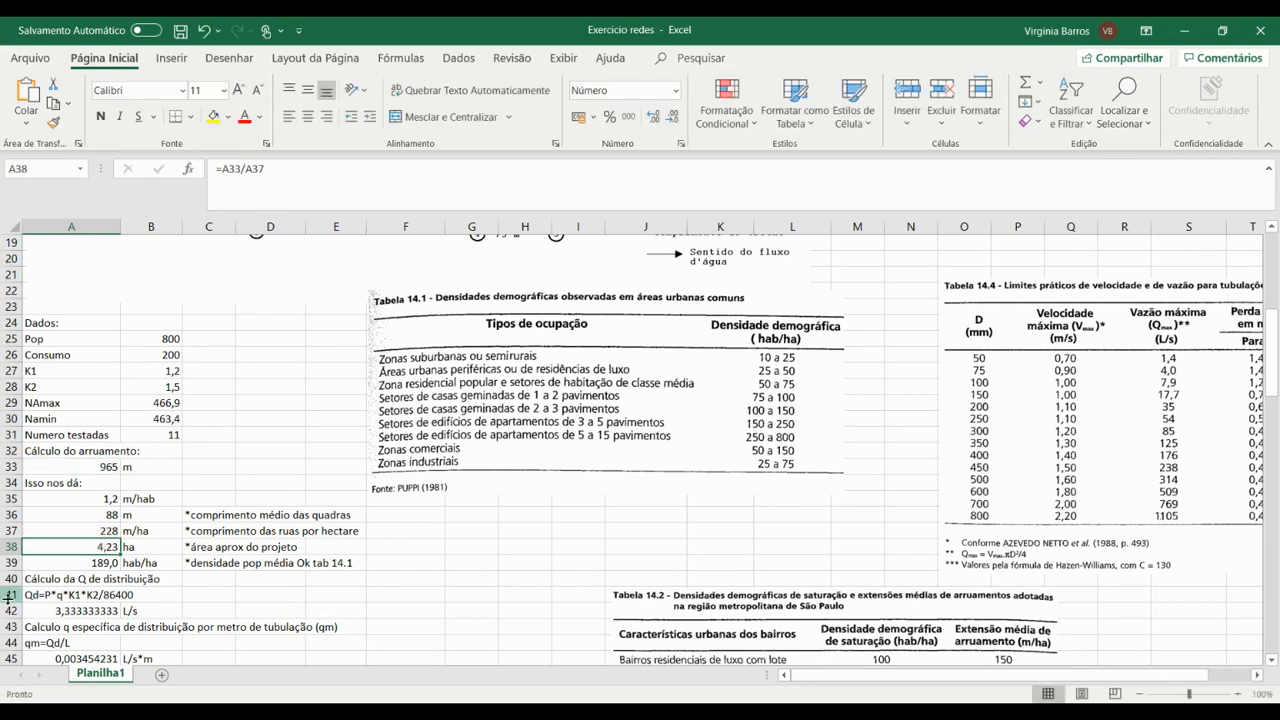
# Step: Inspect the average population density formula in A39 and compare it with the problem statement and the density ranges in Tabela 14.1
pyautogui.doubleClick(74, 565)
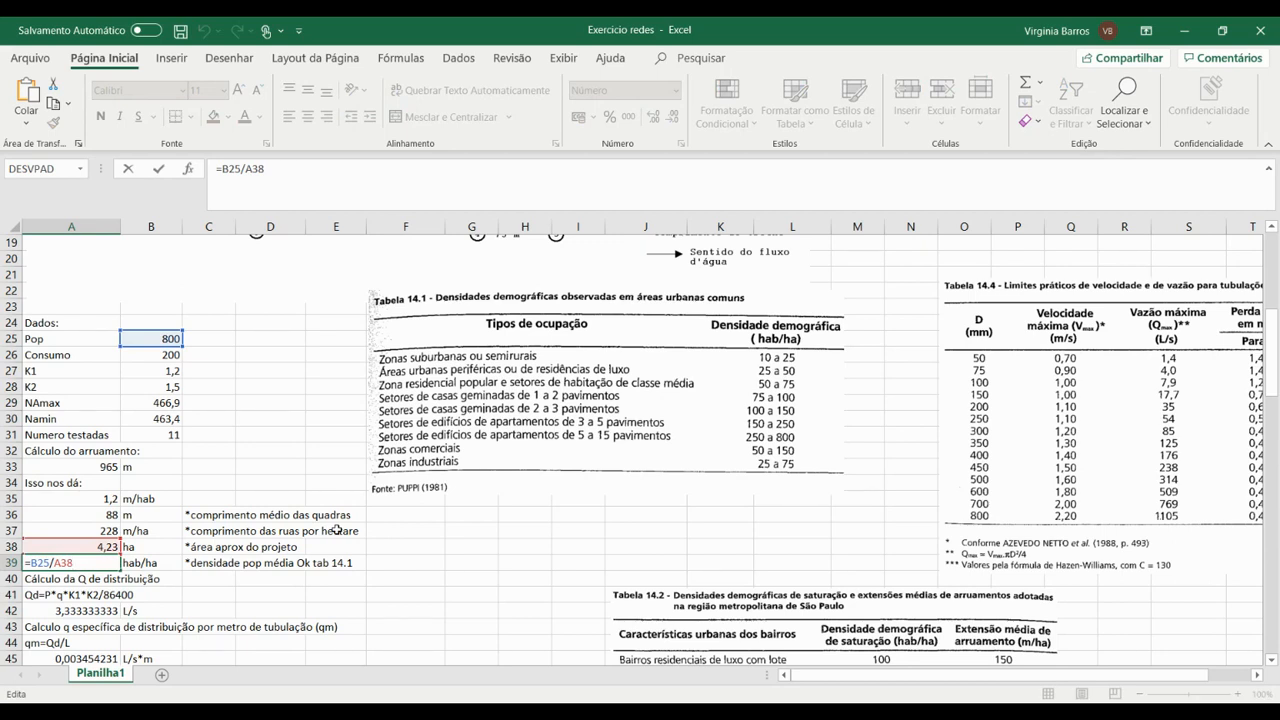
pyautogui.hotkey('ctrl', 'Return')
pyautogui.scroll(6, 345, 530)
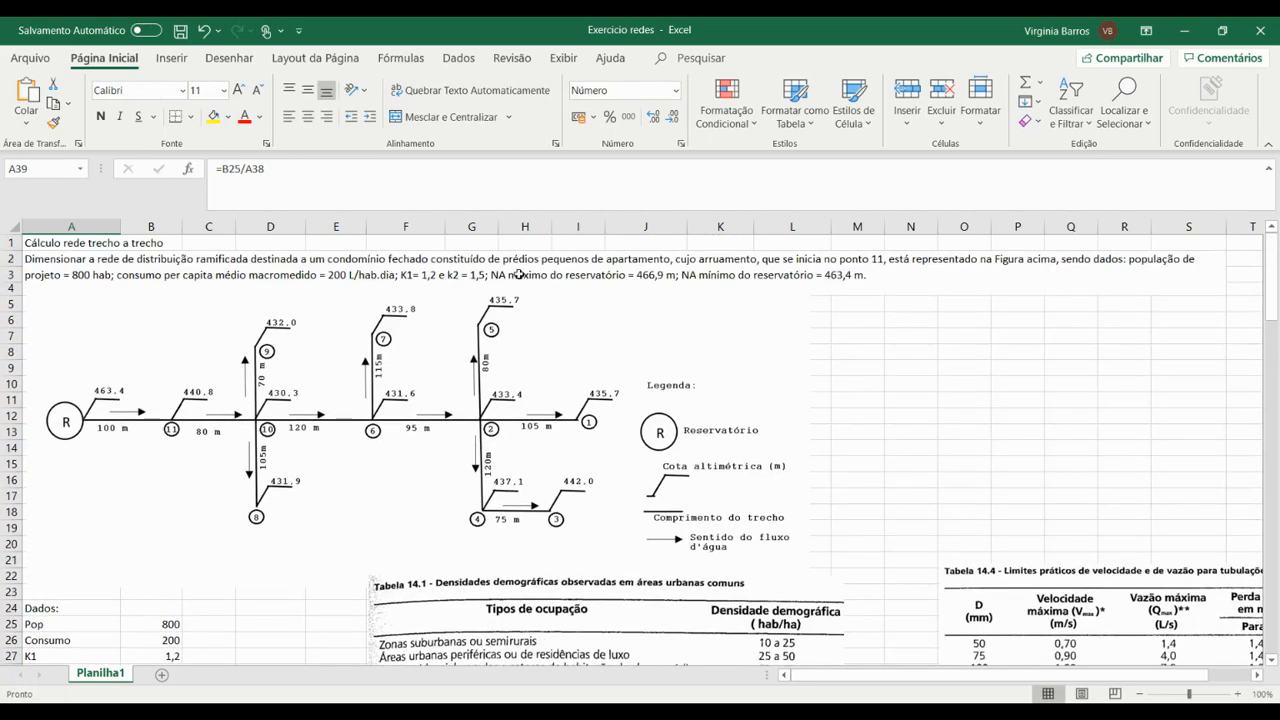
pyautogui.scroll(-6, 604, 283)
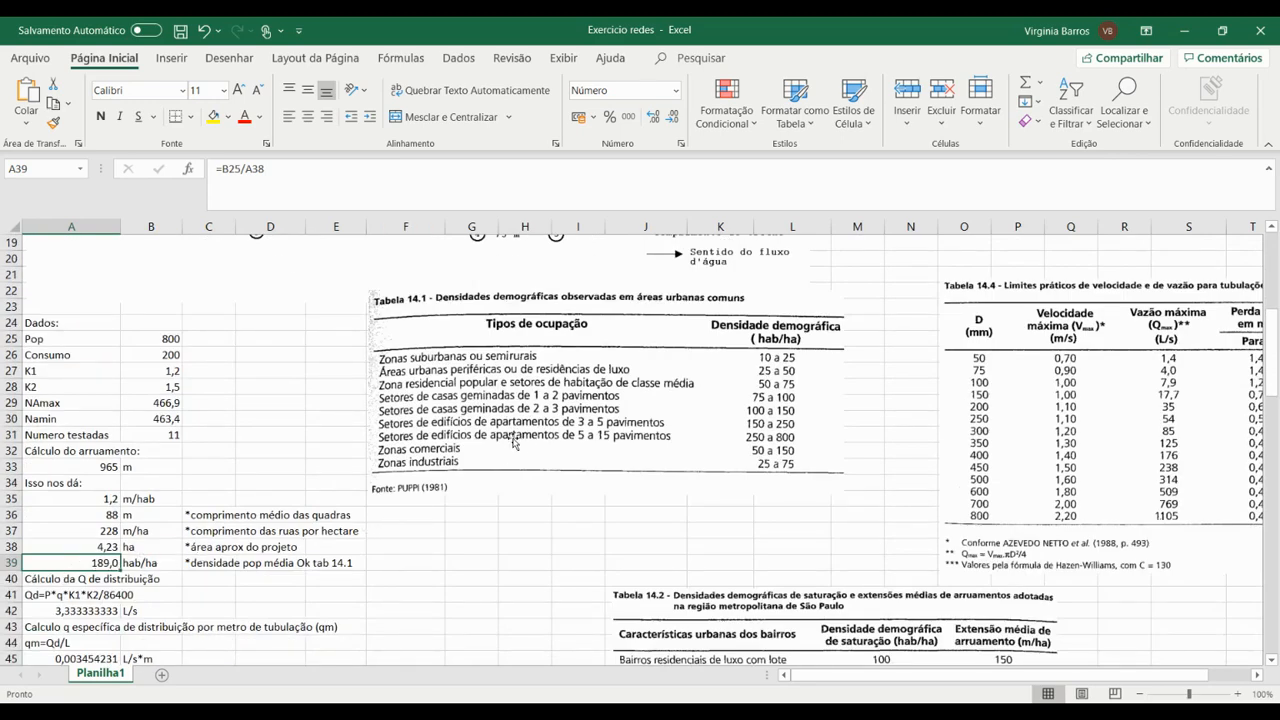
pyautogui.click(607, 416)
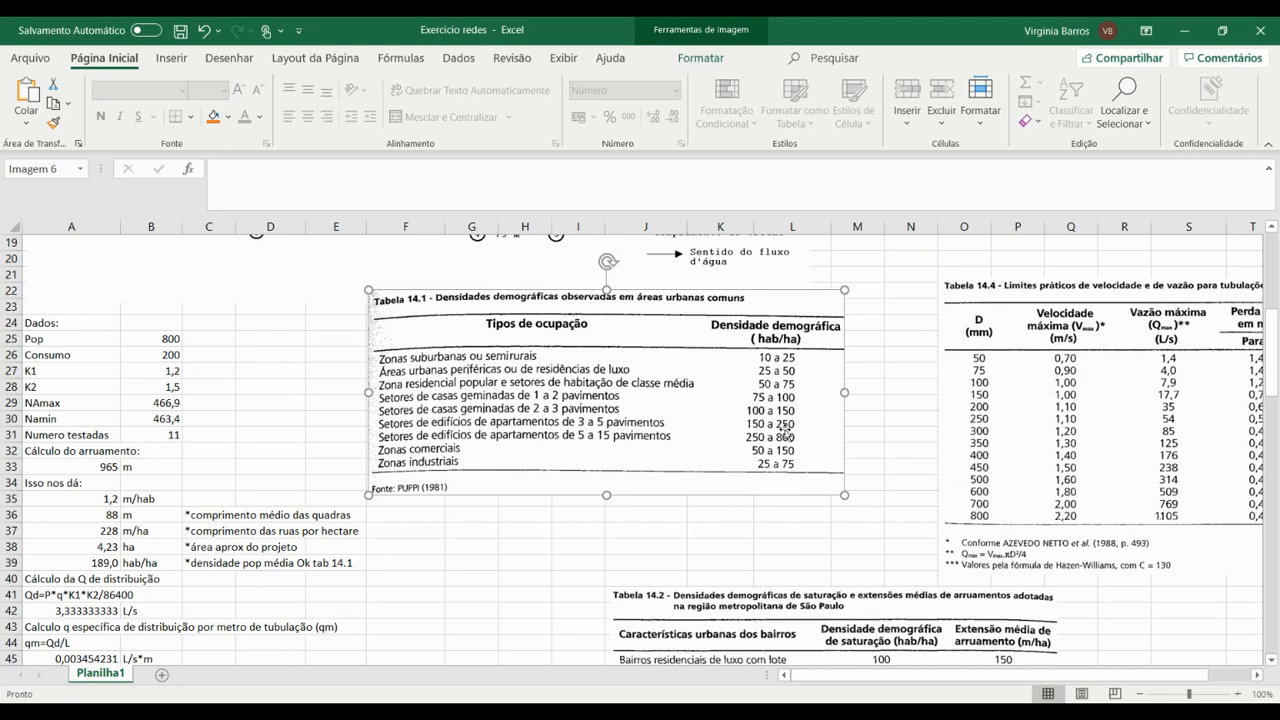
# Step: Inspect the distribution flow formula in A42 and the population, consumption, K1 and K2 cells it refers to
pyautogui.click(155, 593)
pyautogui.scroll(-2, 67, 424)
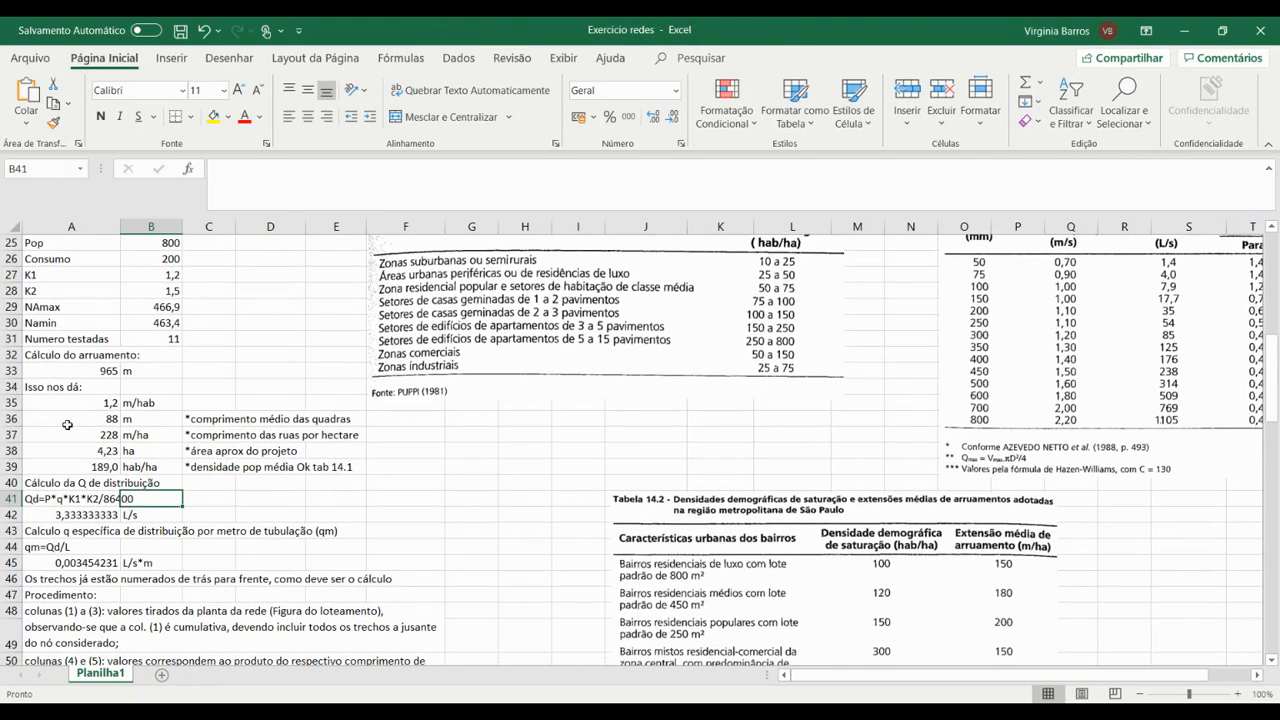
pyautogui.scroll(-1, 407, 507)
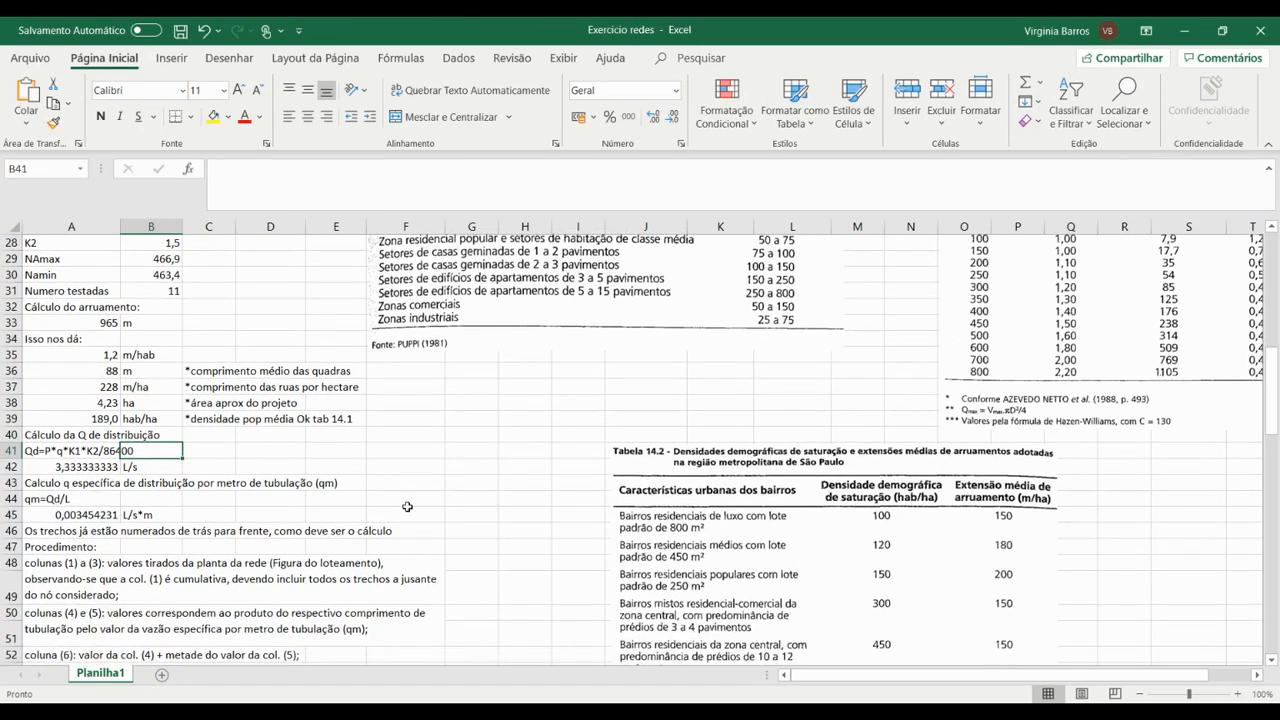
pyautogui.click(70, 451)
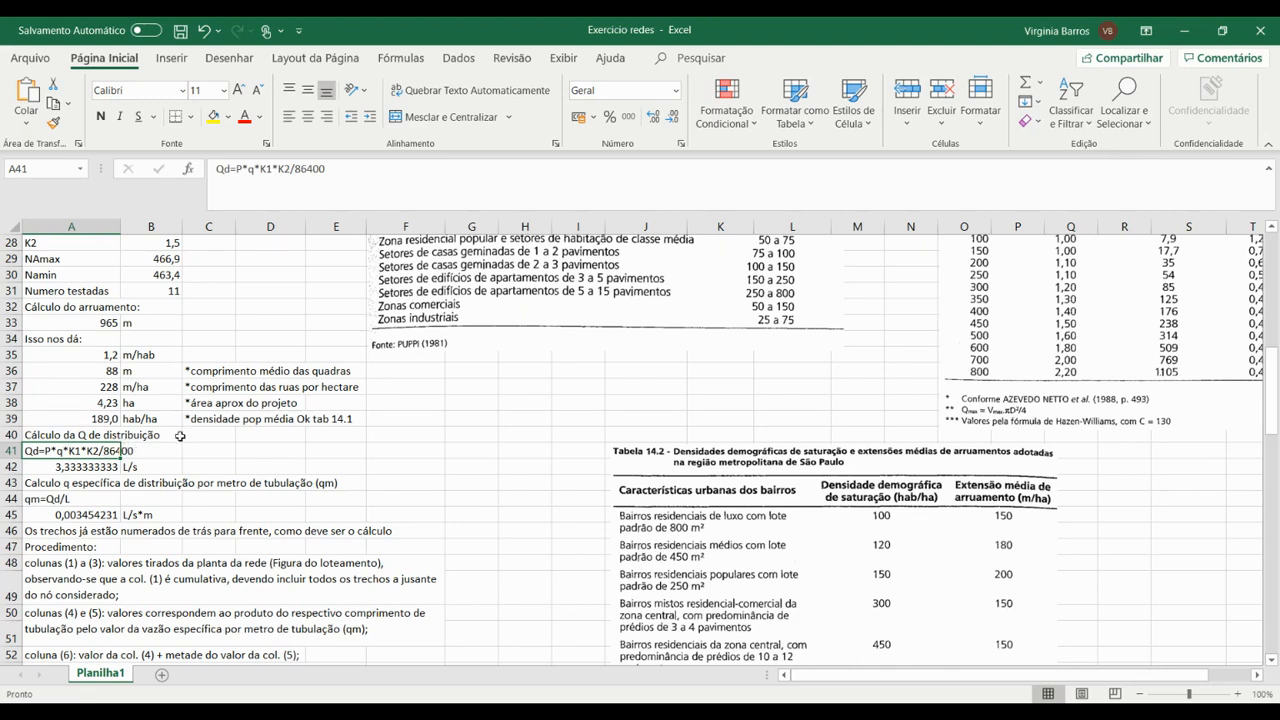
pyautogui.click(128, 469)
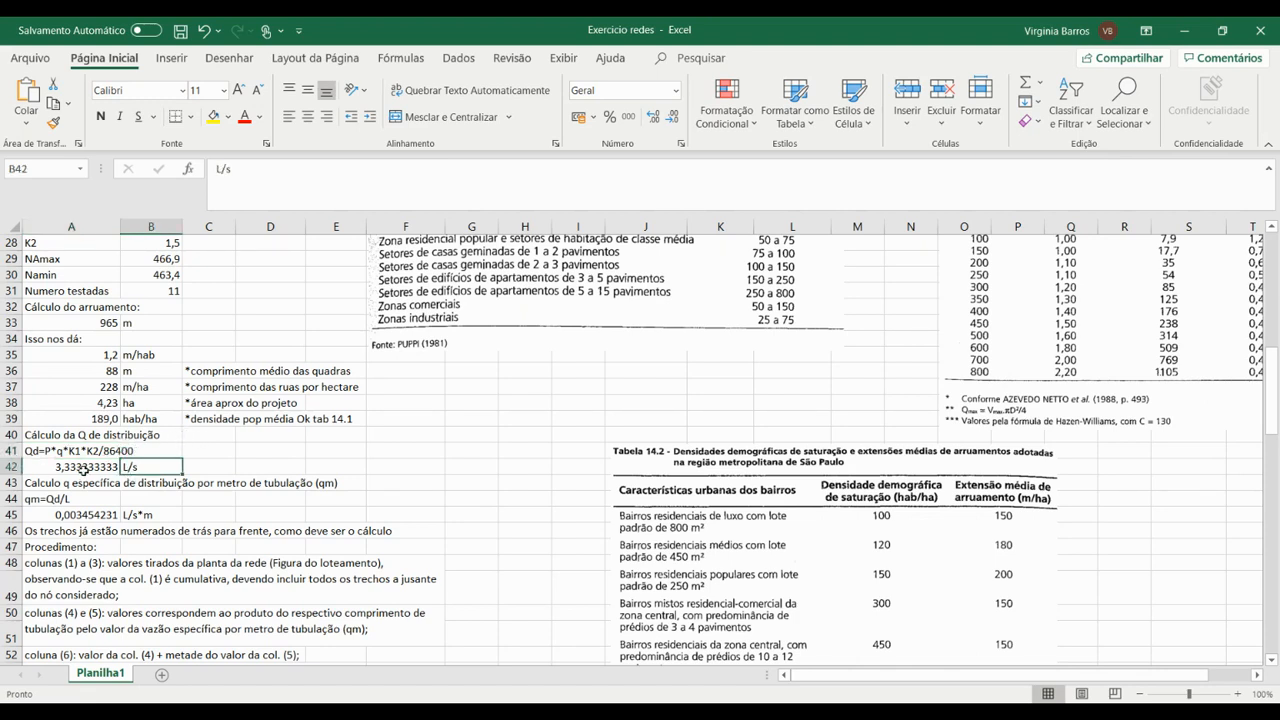
pyautogui.doubleClick(90, 467)
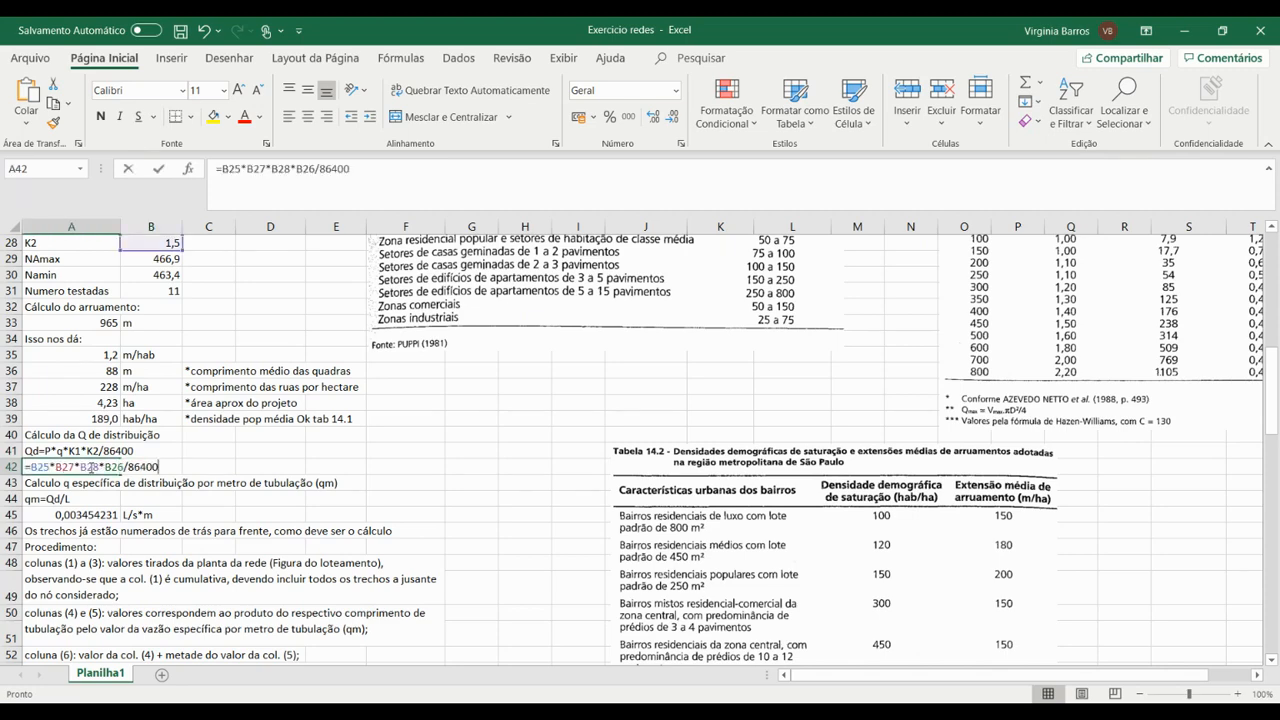
pyautogui.scroll(2, 203, 349)
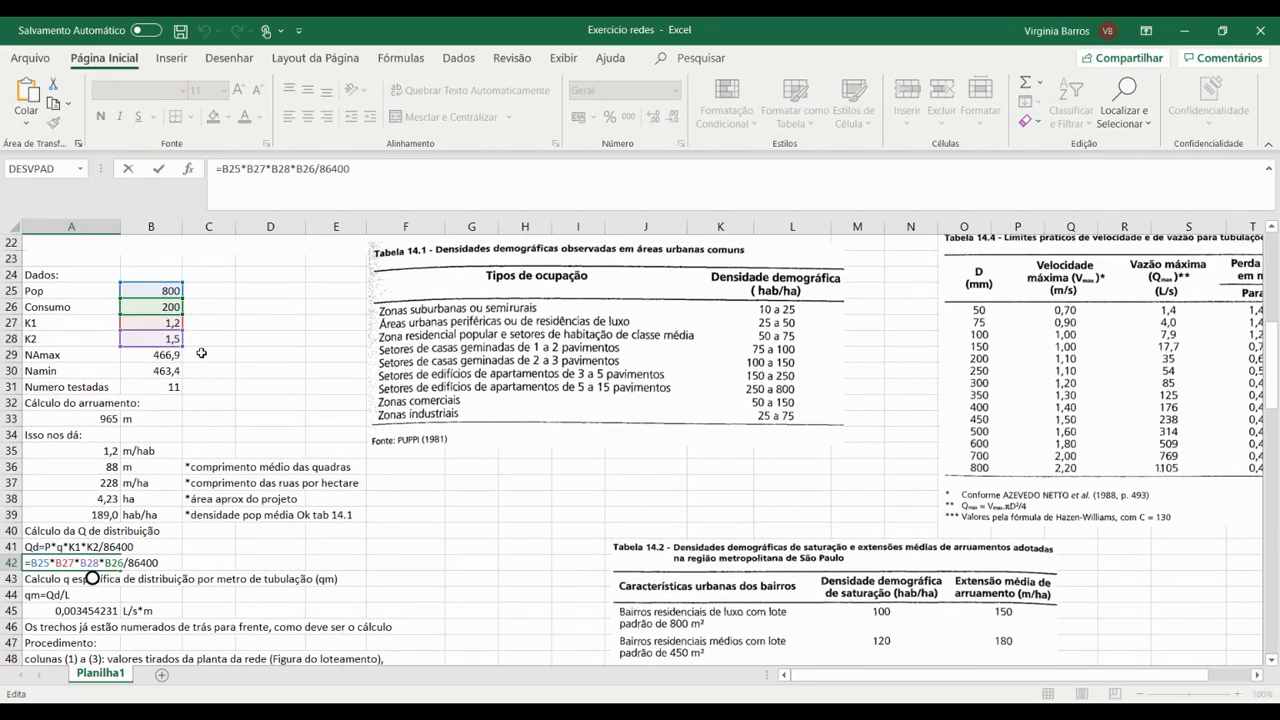
pyautogui.scroll(-4, 200, 356)
pyautogui.press('Escape')
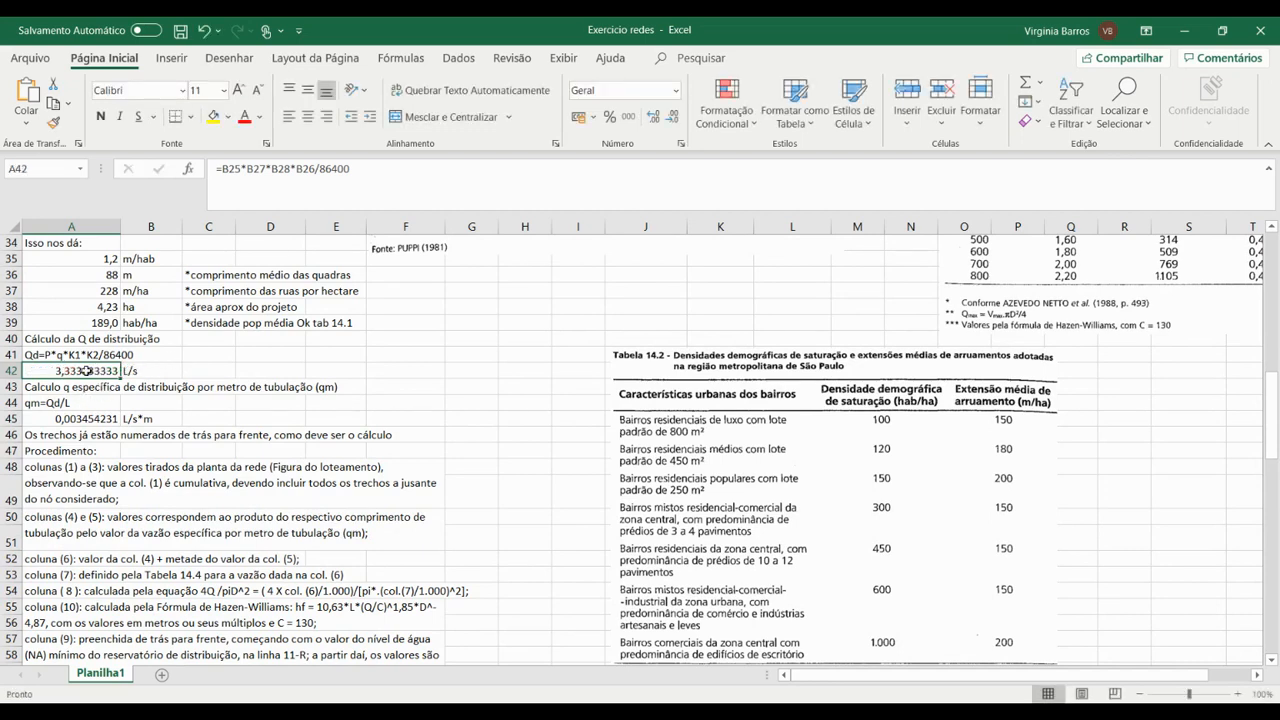
# Step: Check the specific flow per metre of pipe in A45, given by =A42/A33, against the distribution flow and total street length
pyautogui.click(88, 422)
pyautogui.write('=')
pyautogui.press('Up')
pyautogui.press('Up')
pyautogui.press('Up')
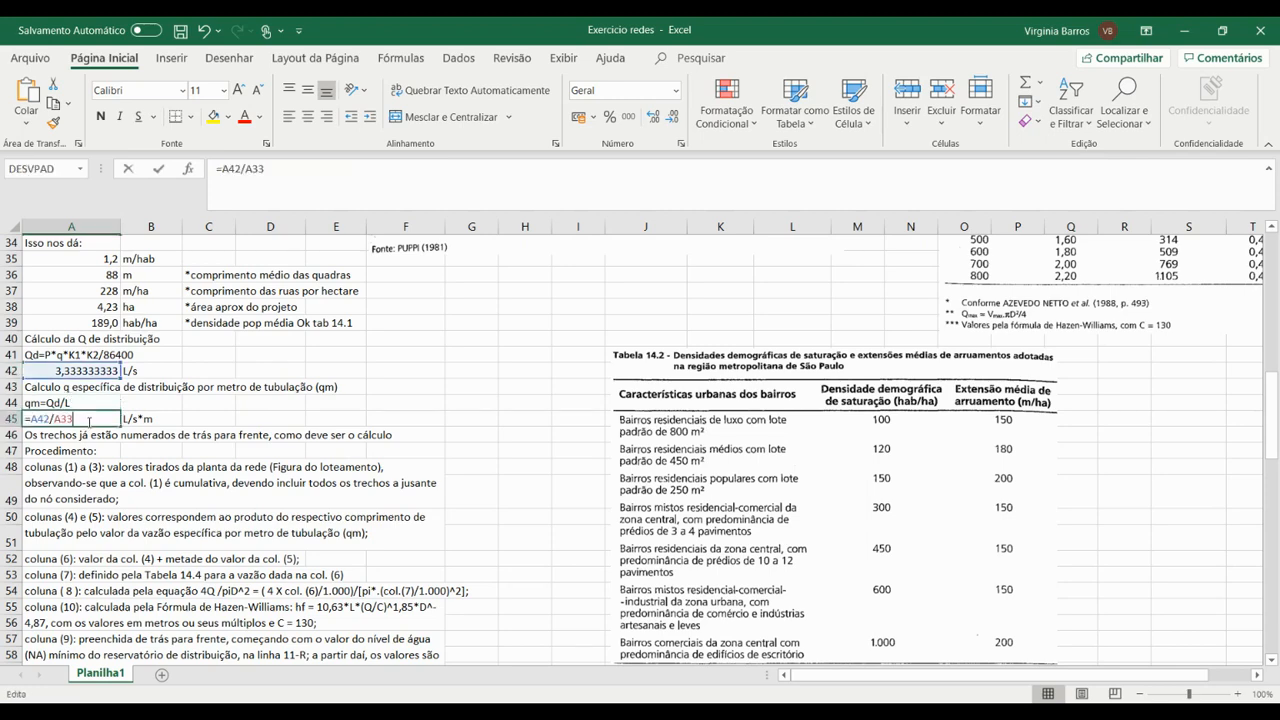
pyautogui.write('/')
pyautogui.press('Up')
pyautogui.press('Up')
pyautogui.press('Up')
pyautogui.press('Up')
pyautogui.press('Up')
pyautogui.press('Up')
pyautogui.press('Up')
pyautogui.press('Up')
pyautogui.press('Up')
pyautogui.press('Up')
pyautogui.press('Up')
pyautogui.press('Up')
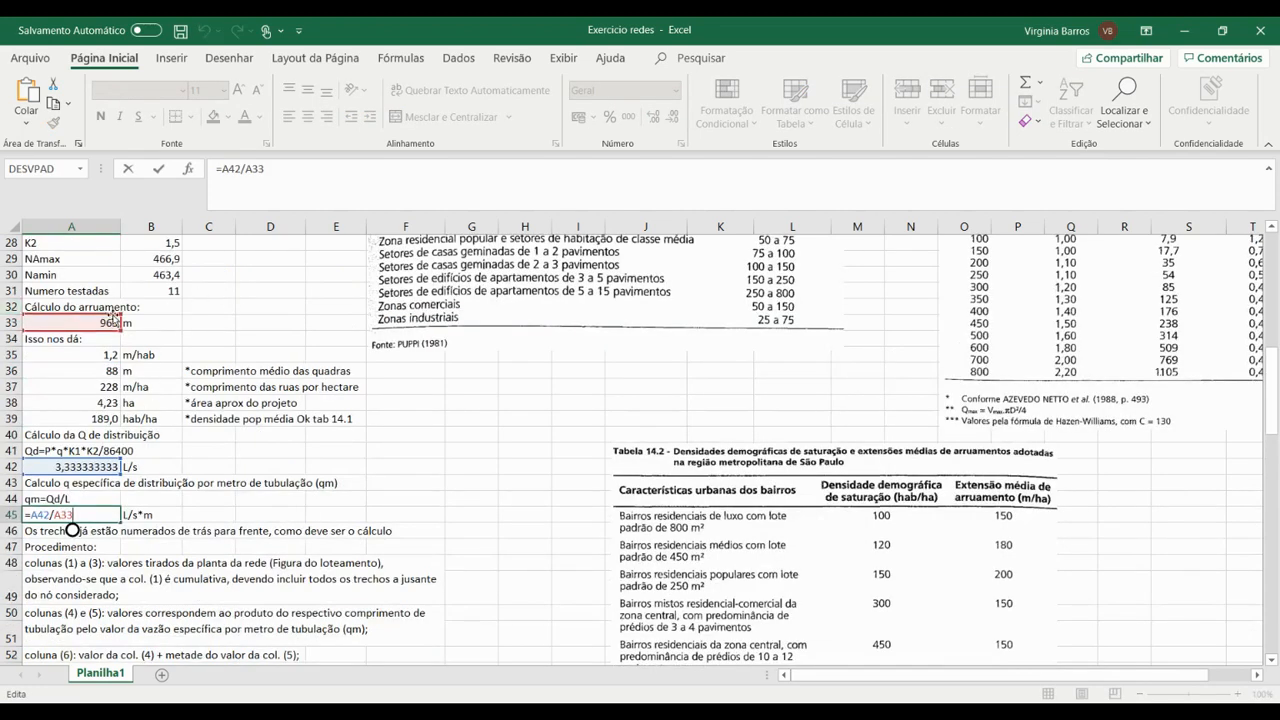
pyautogui.hotkey('ctrl', 'Return')
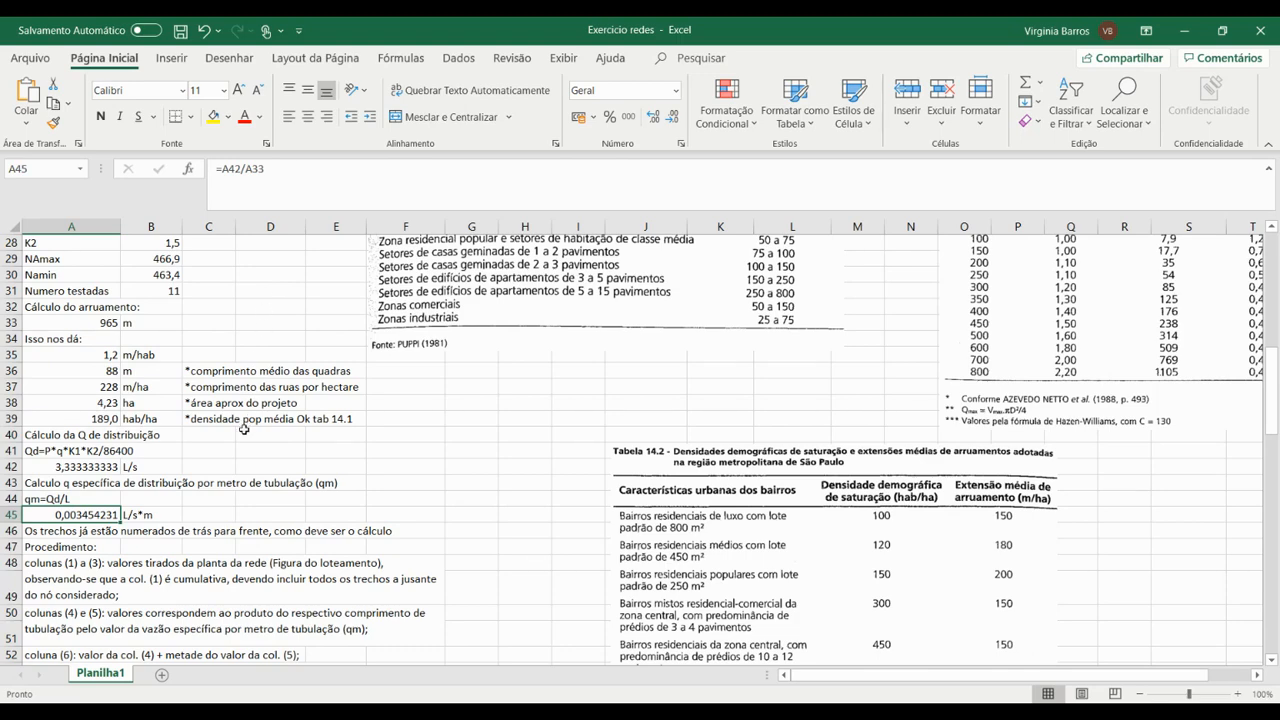
# Step: Compare the segment numbering note with the network diagram and read through the column-by-column procedure above the sizing table
pyautogui.scroll(-2, 244, 430)
pyautogui.scroll(-1, 244, 430)
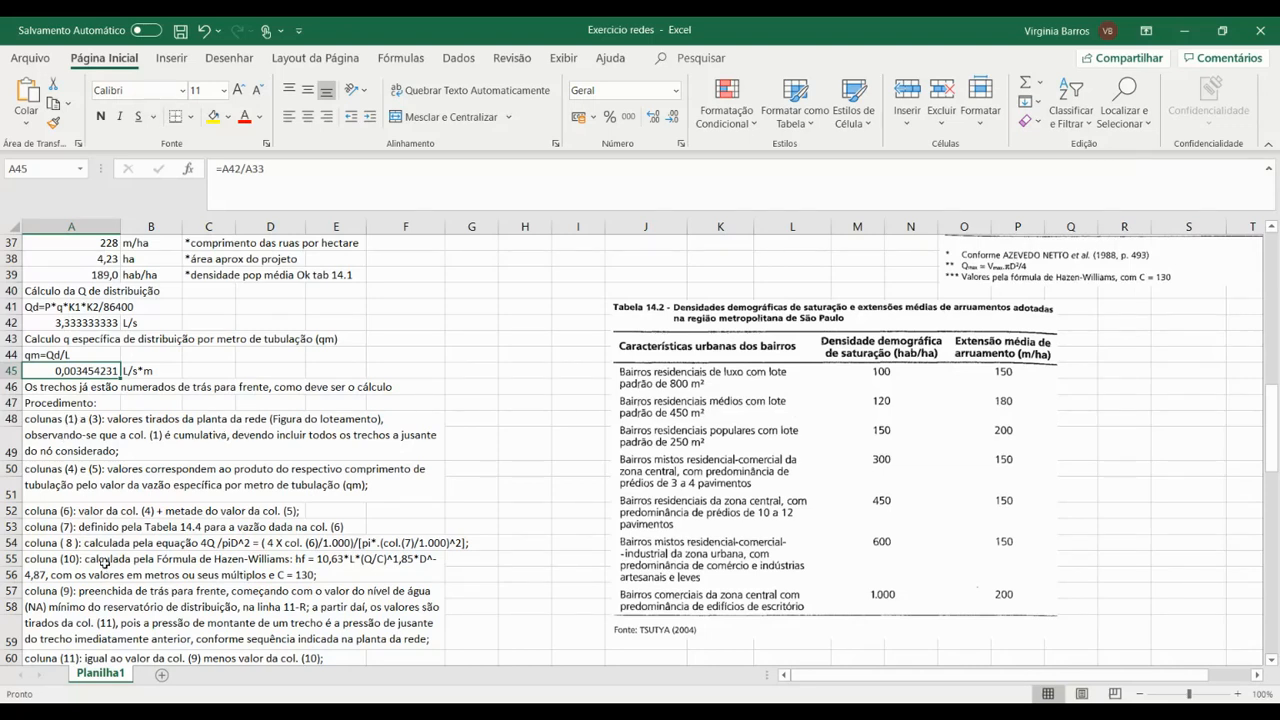
pyautogui.scroll(2, 151, 388)
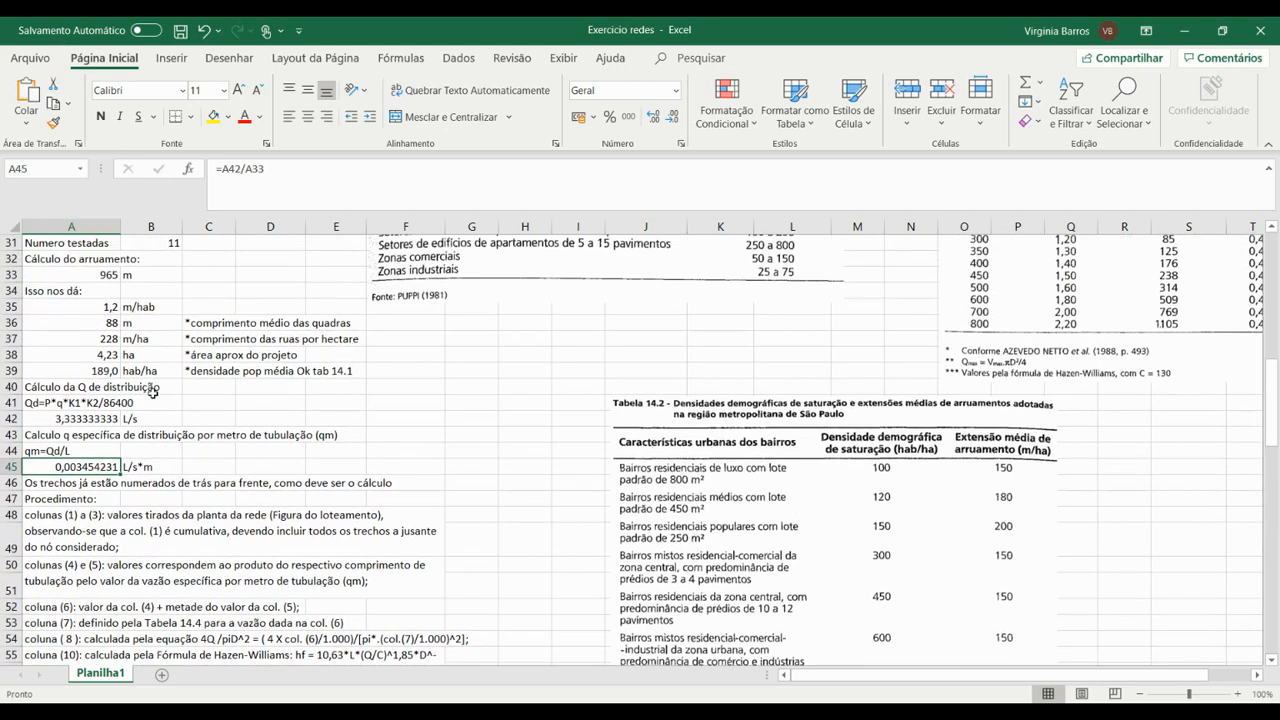
pyautogui.scroll(9, 151, 392)
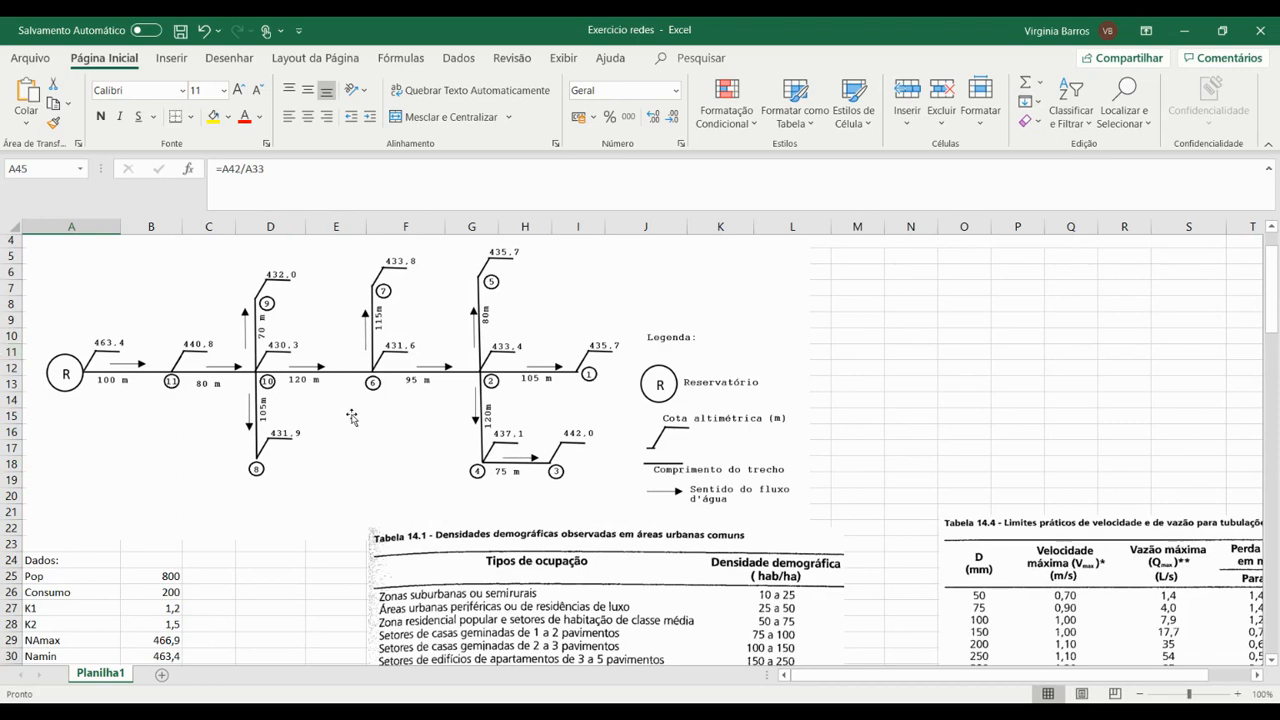
pyautogui.scroll(-8, 355, 420)
pyautogui.scroll(8, 355, 420)
pyautogui.scroll(-8, 185, 395)
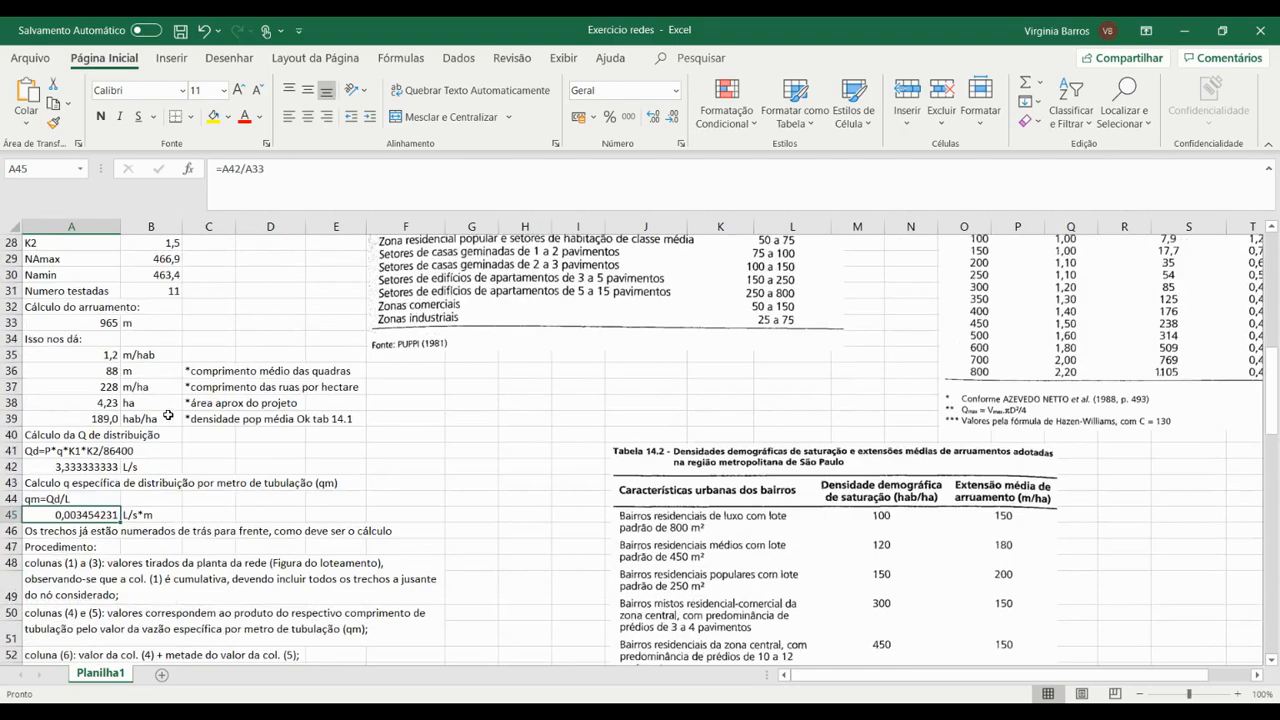
pyautogui.scroll(-3, 168, 415)
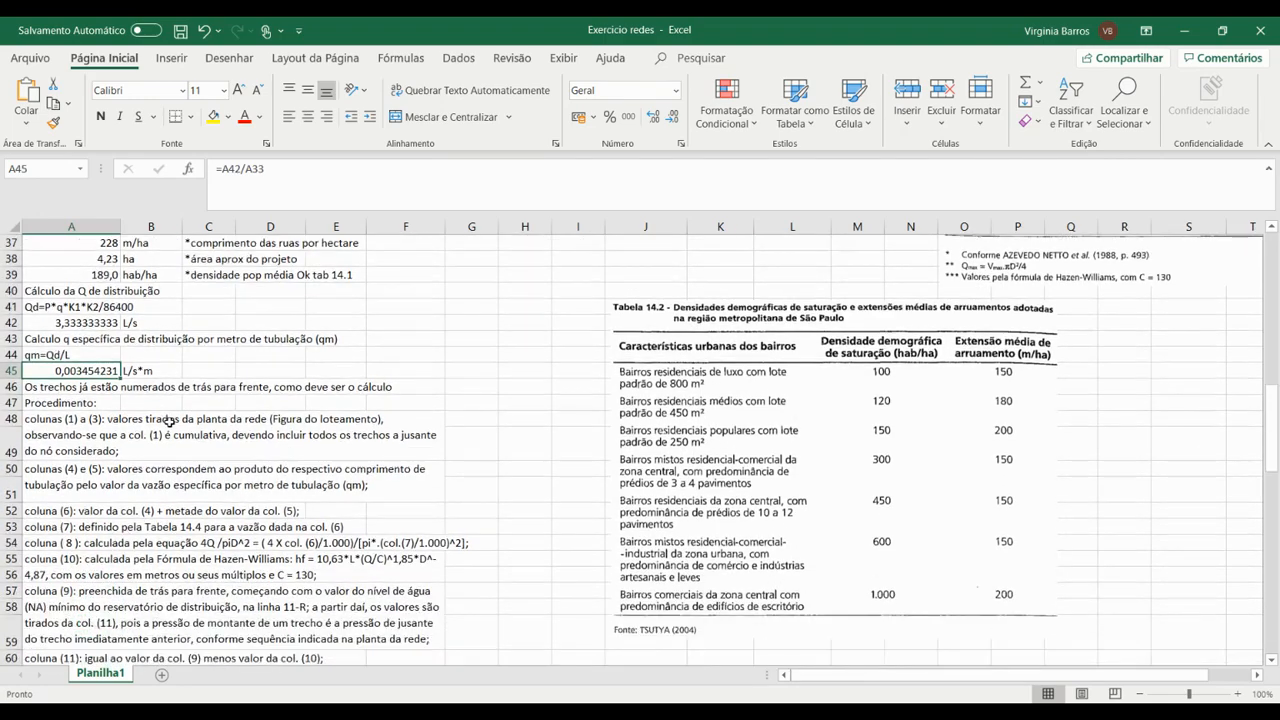
pyautogui.scroll(-3, 169, 424)
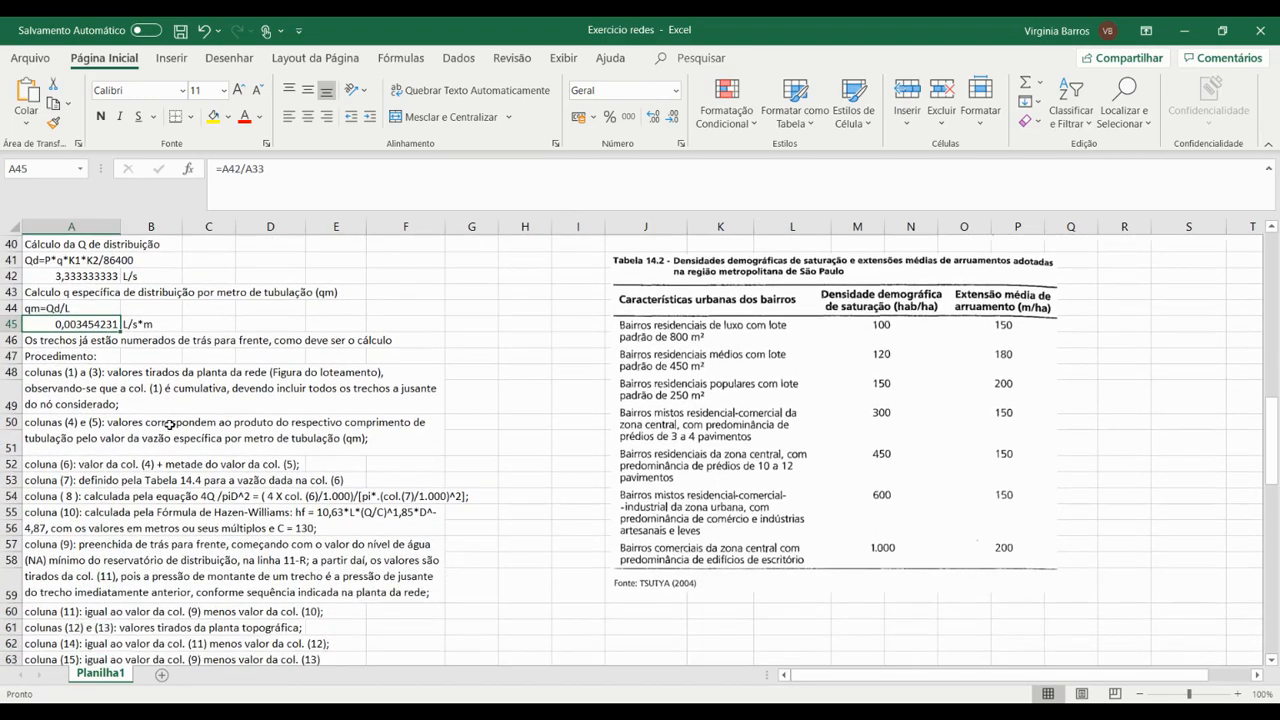
pyautogui.scroll(-9, 278, 450)
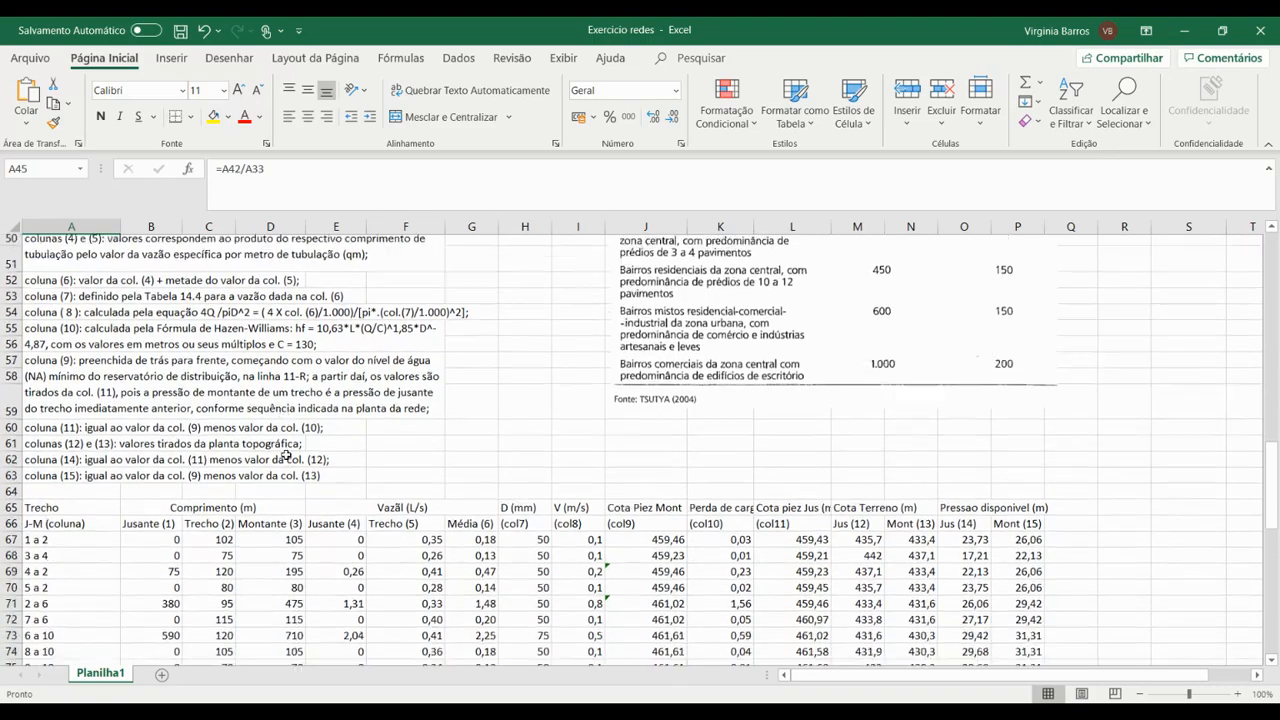
# Step: Move the network diagram up from below the sizing table to sit beside its segment and length columns
pyautogui.click(606, 391)
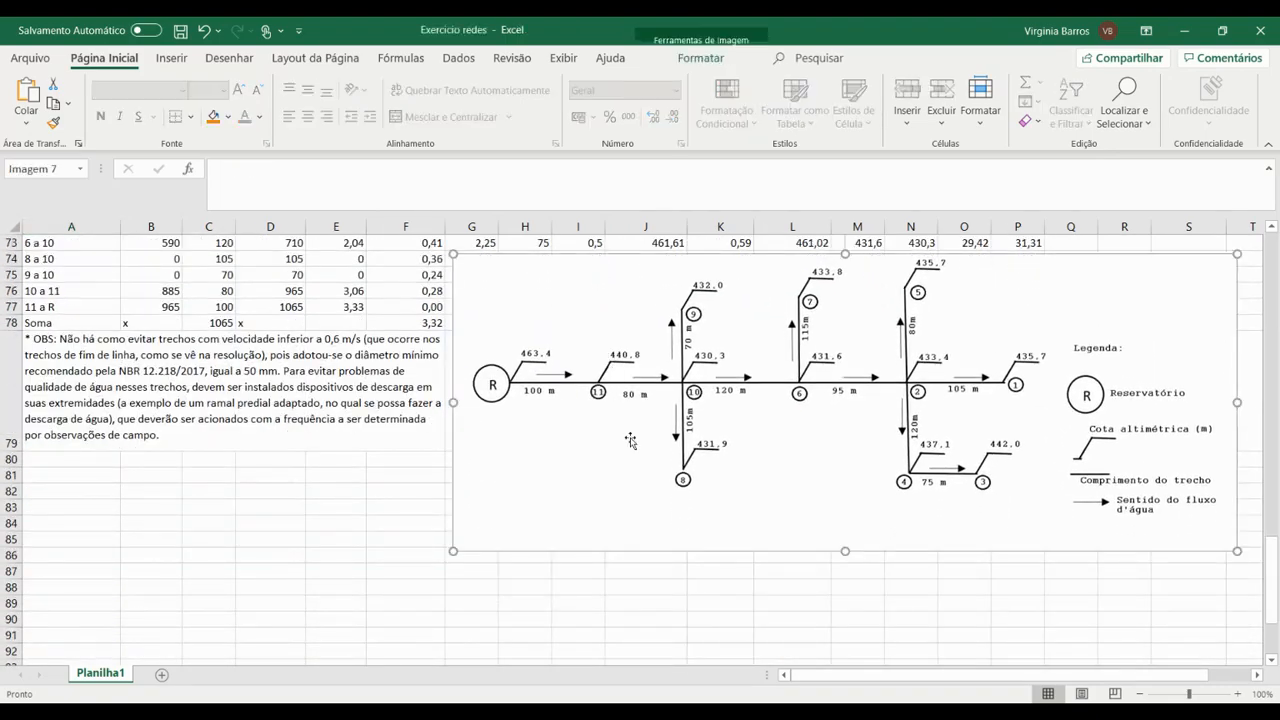
pyautogui.scroll(5, 630, 375)
pyautogui.scroll(4, 634, 372)
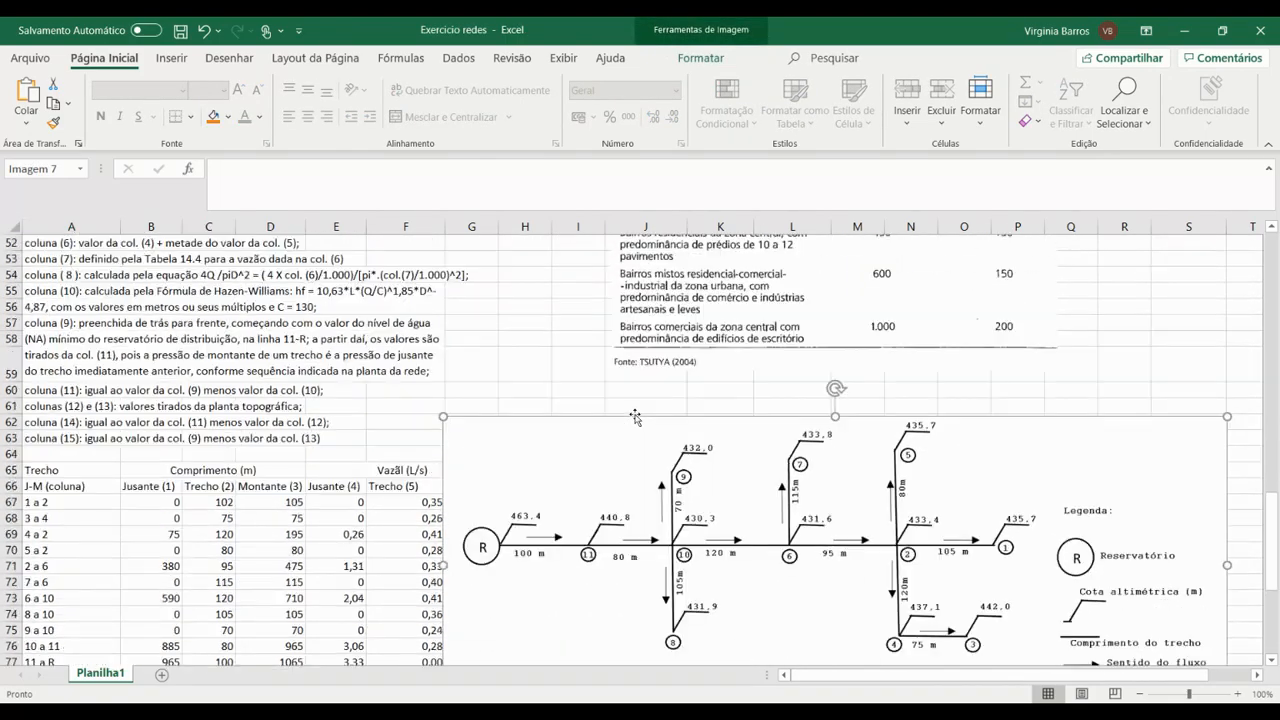
pyautogui.moveTo(633, 588); pyautogui.dragTo(630, 417)
pyautogui.scroll(1, 630, 417)
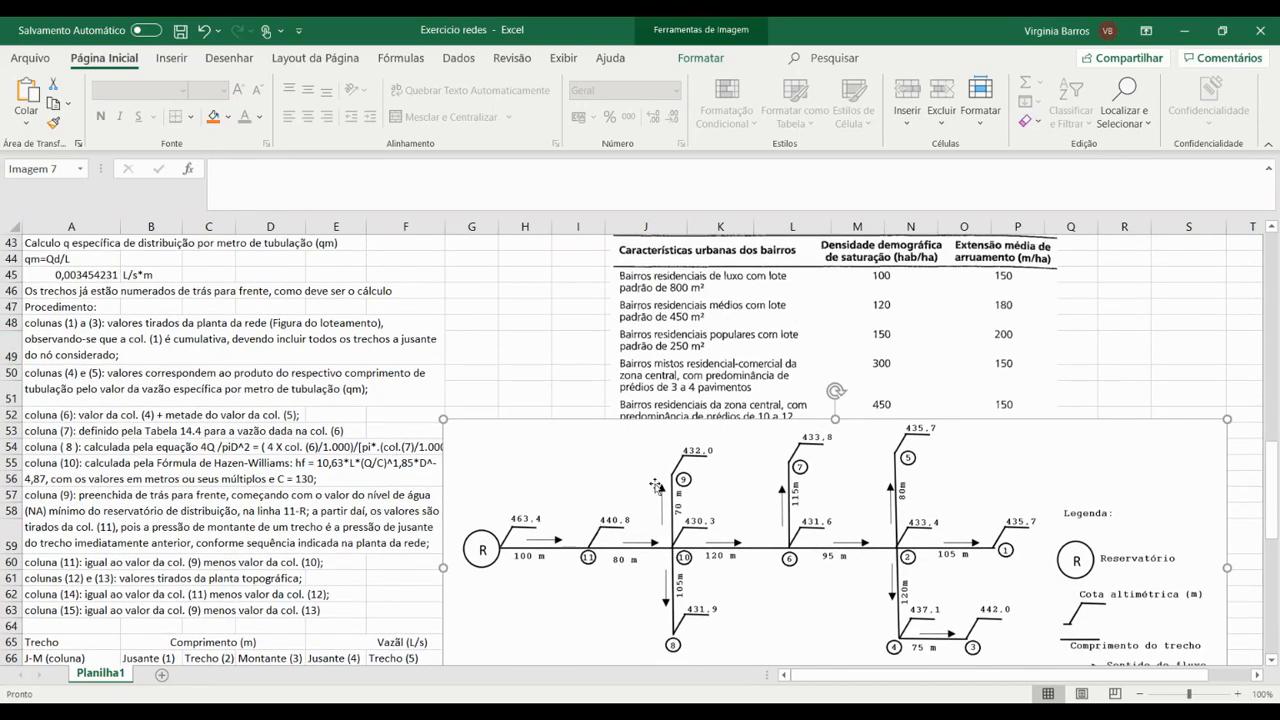
pyautogui.moveTo(599, 484); pyautogui.dragTo(783, 413)
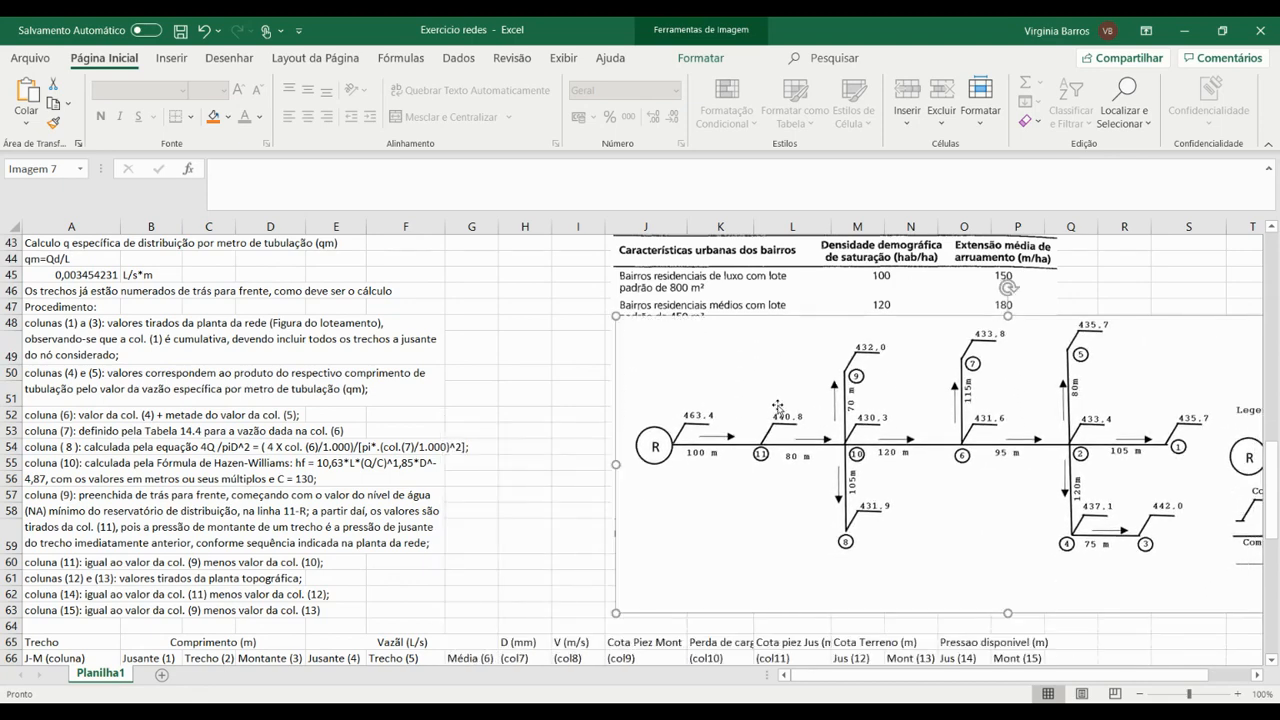
pyautogui.scroll(-4, 230, 445)
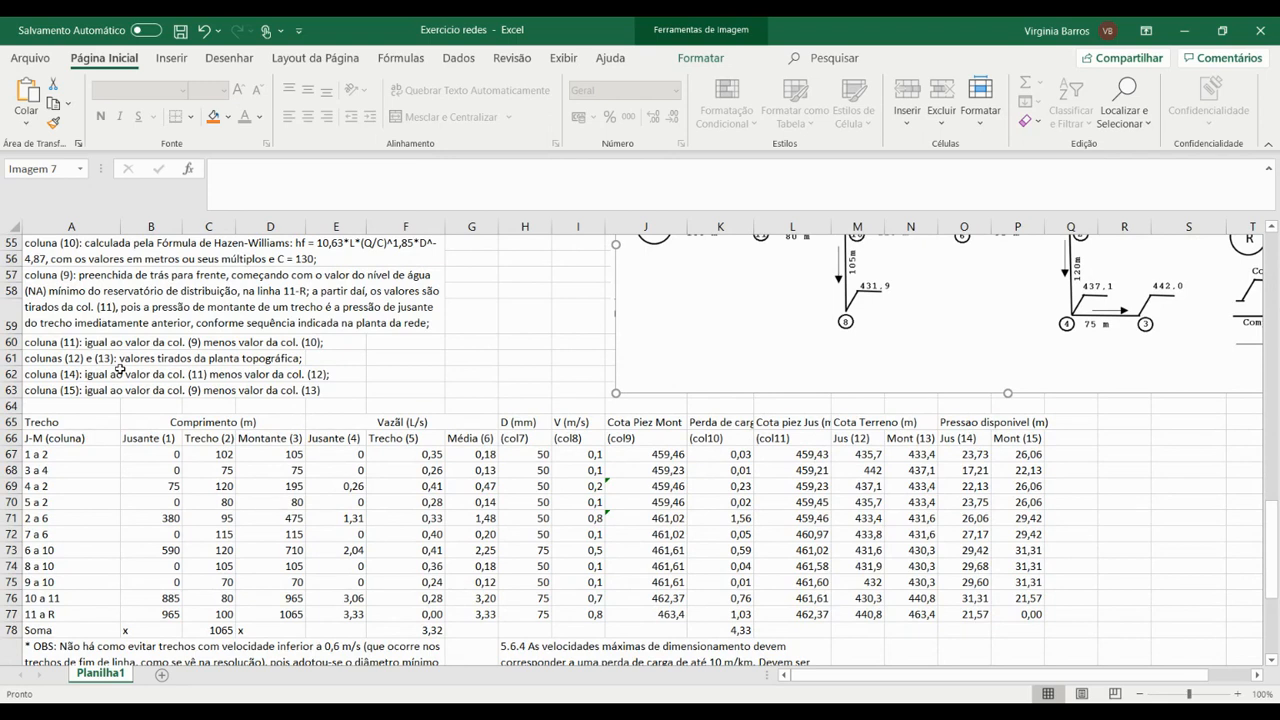
pyautogui.click(80, 436)
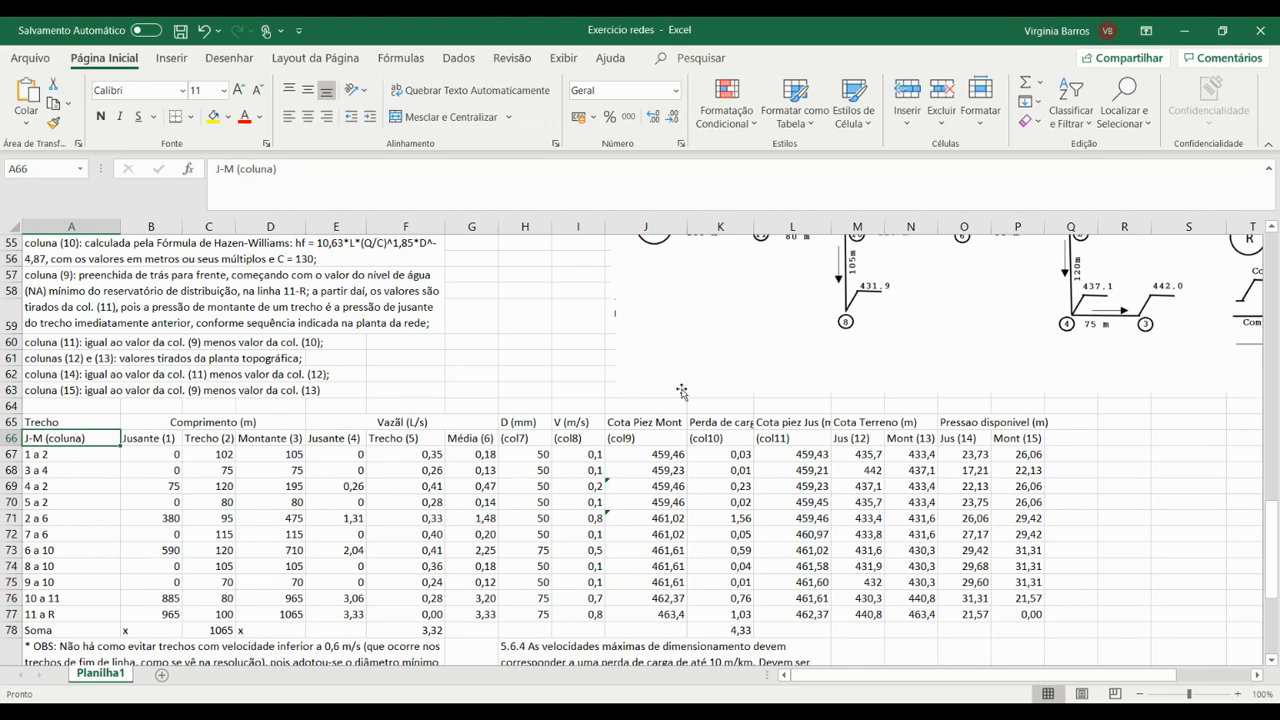
pyautogui.moveTo(789, 308); pyautogui.dragTo(664, 492)
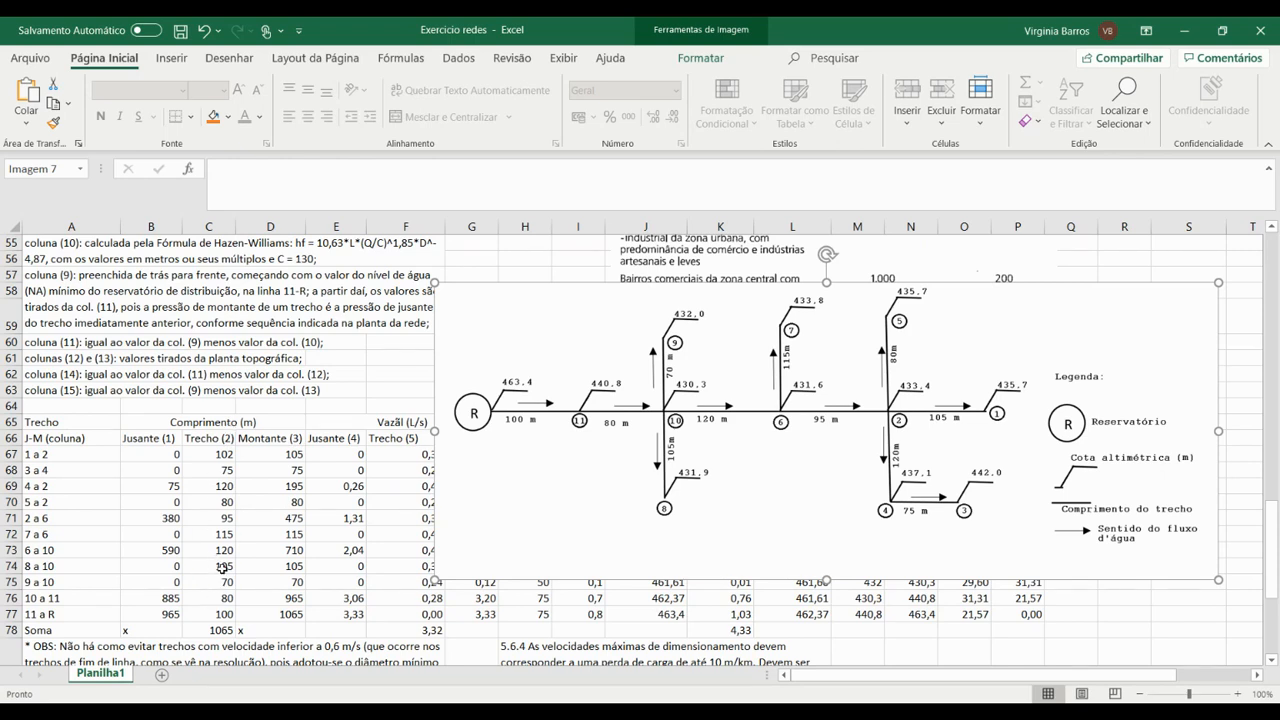
# Step: Check the downstream, segment and upstream lengths for segments 1 a 2, 4 a 2 and 2 a 6 against the network diagram
pyautogui.click(172, 454)
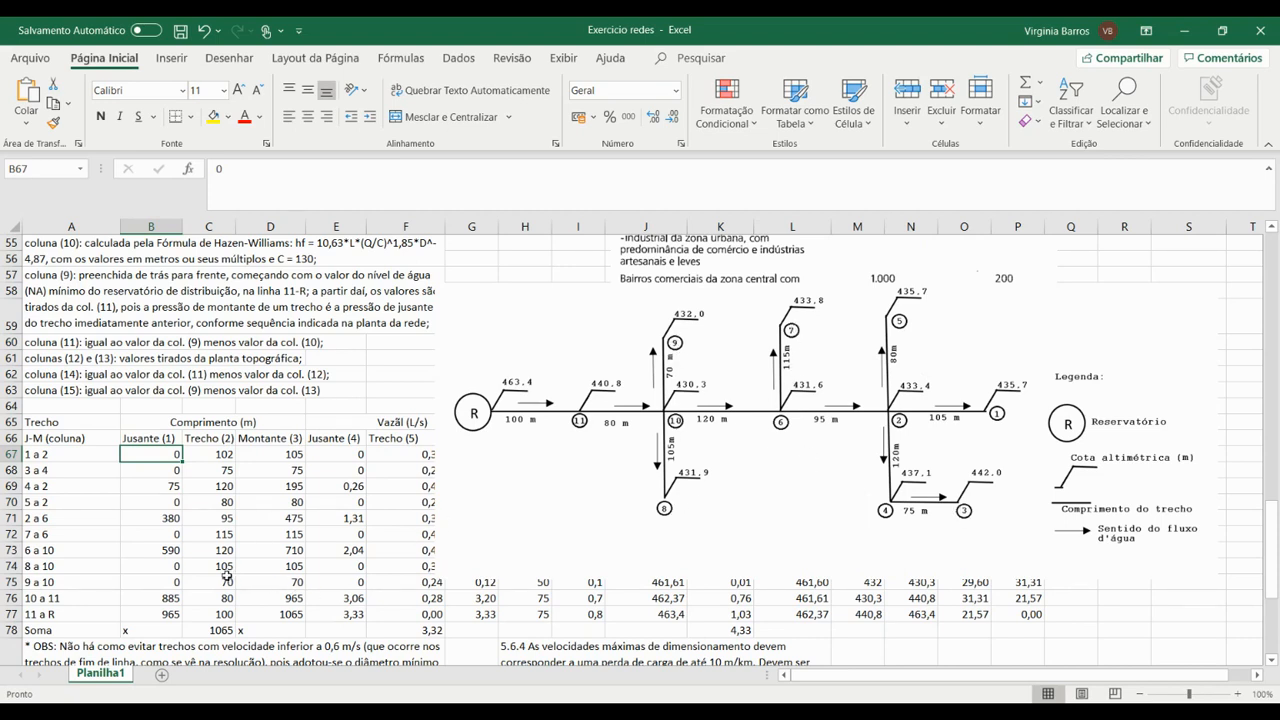
pyautogui.click(166, 484)
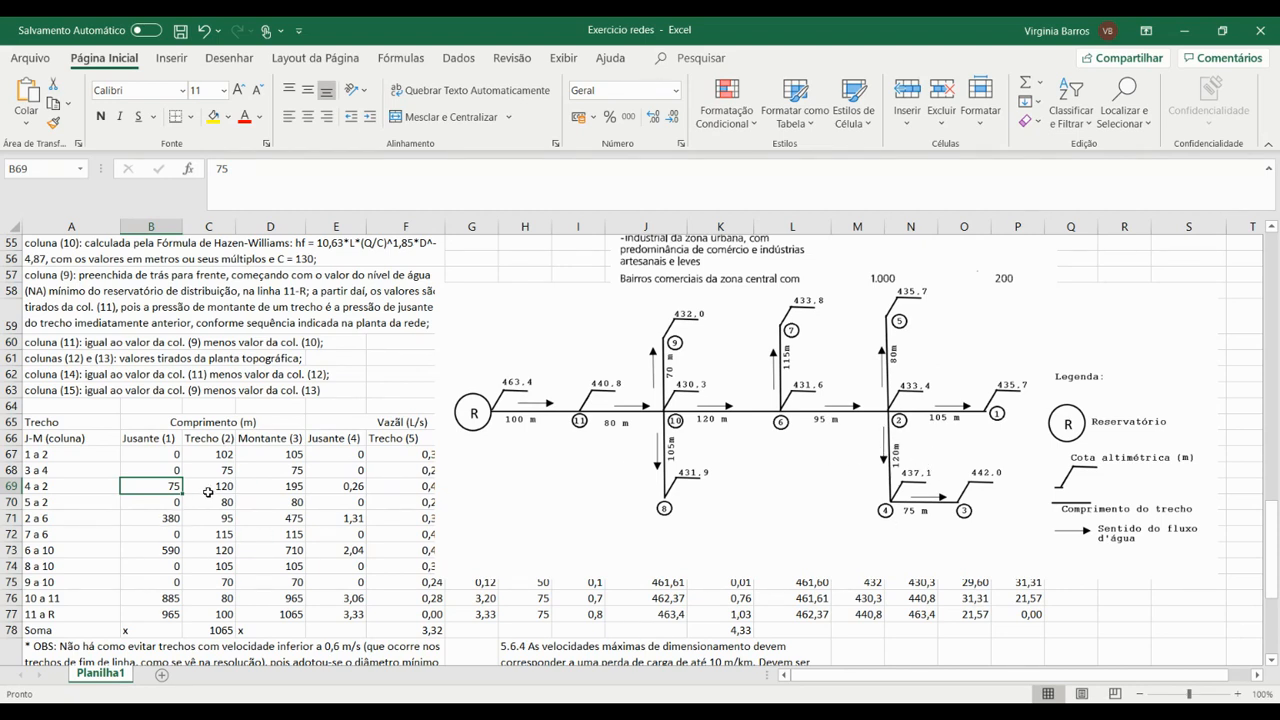
pyautogui.click(164, 521)
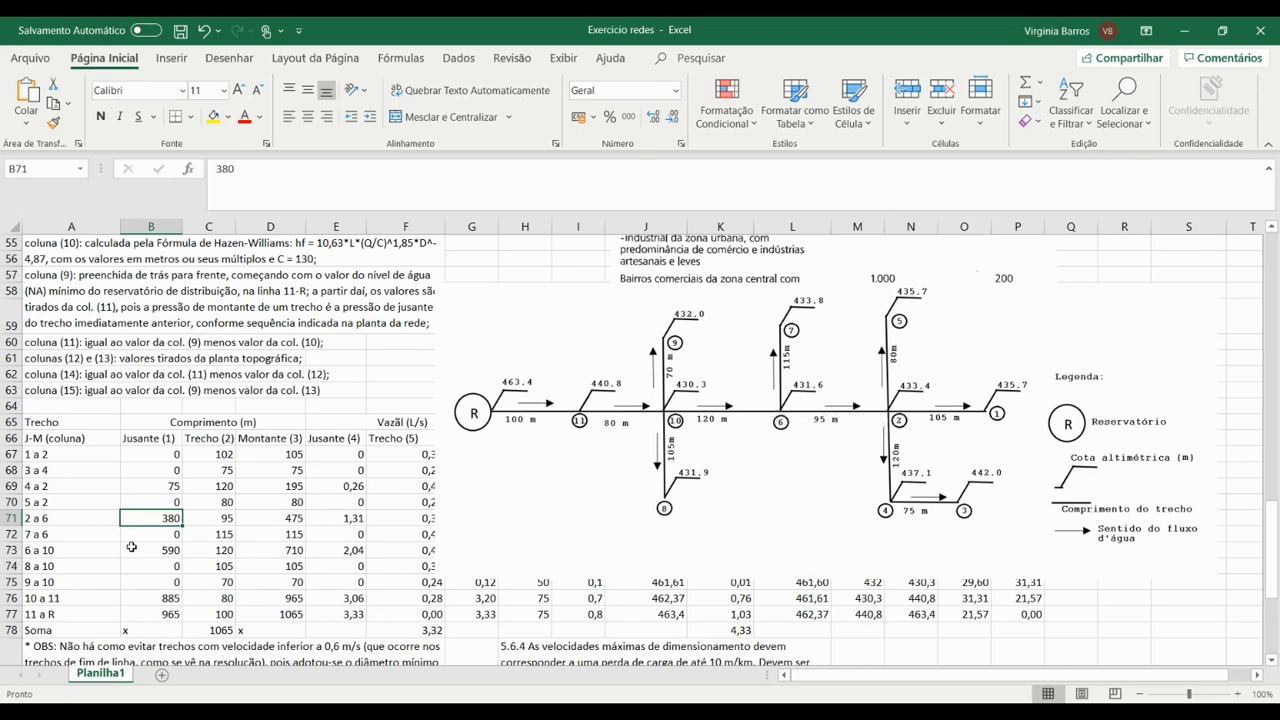
pyautogui.click(226, 518)
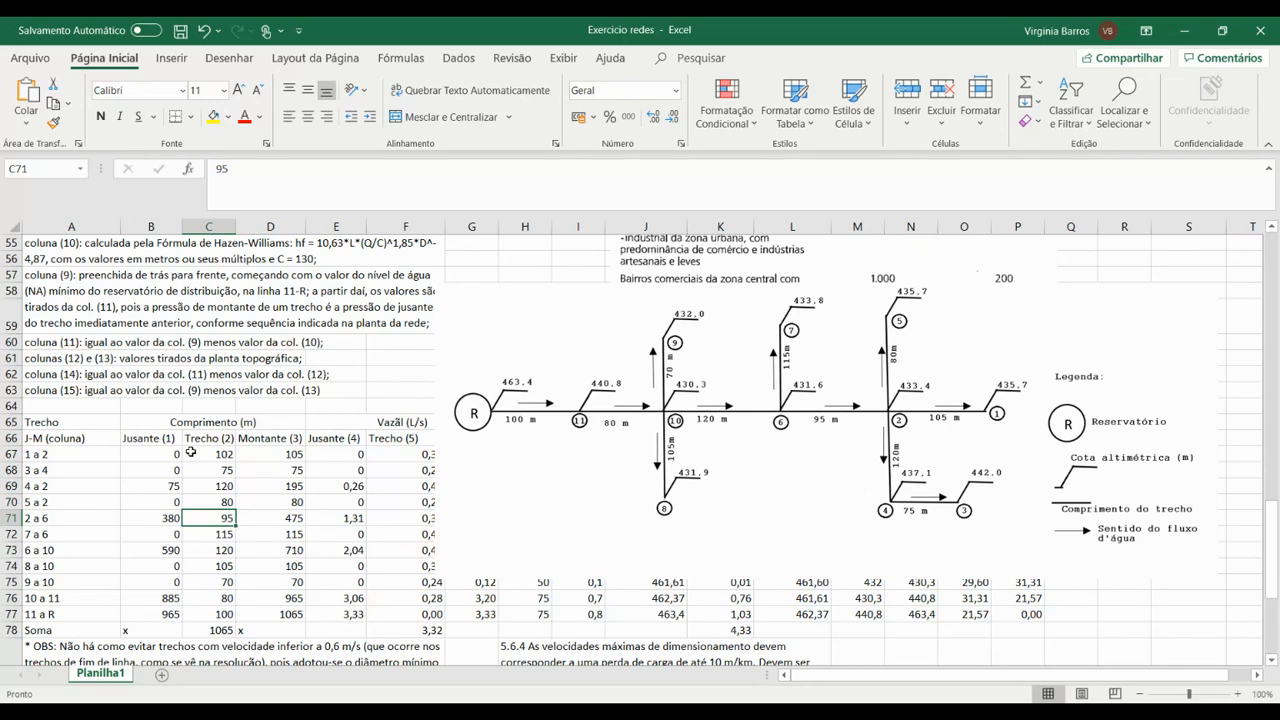
pyautogui.click(263, 459)
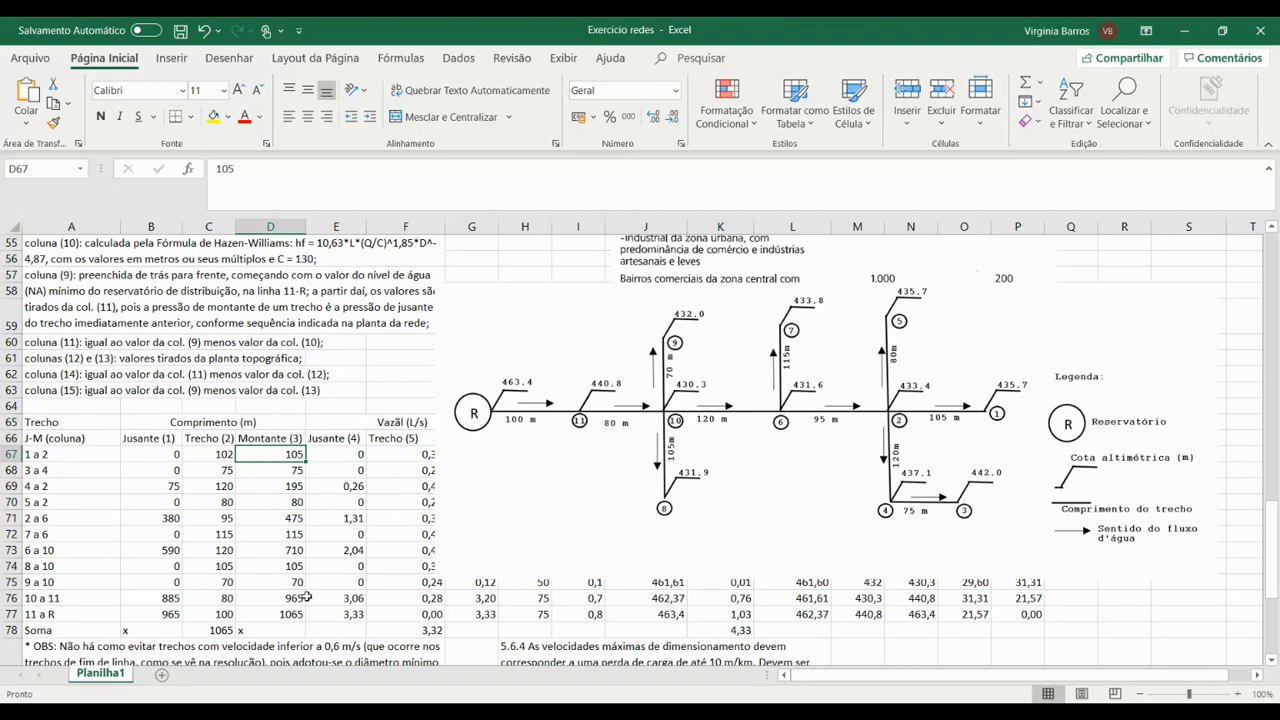
# Step: Move the network diagram below the sizing table and inspect the downstream flow formula in E67
pyautogui.moveTo(648, 323); pyautogui.dragTo(655, 577)
pyautogui.scroll(3, 609, 355)
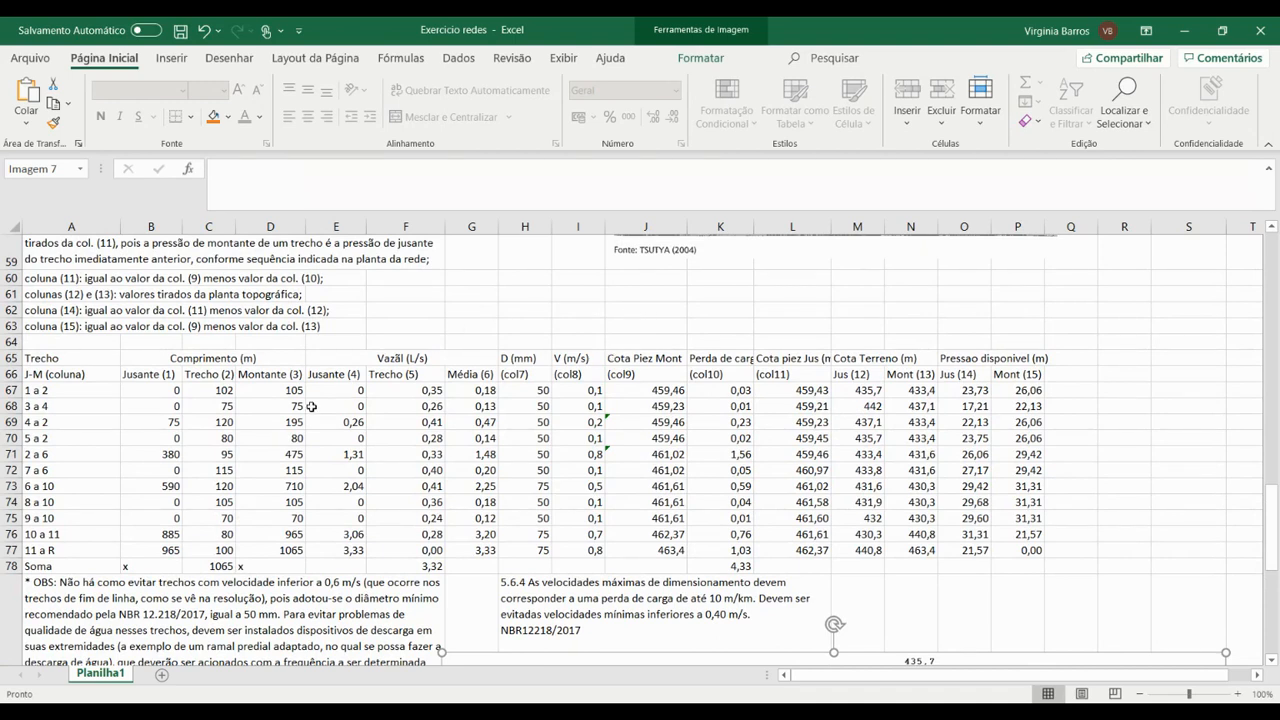
pyautogui.click(400, 361)
pyautogui.click(355, 389)
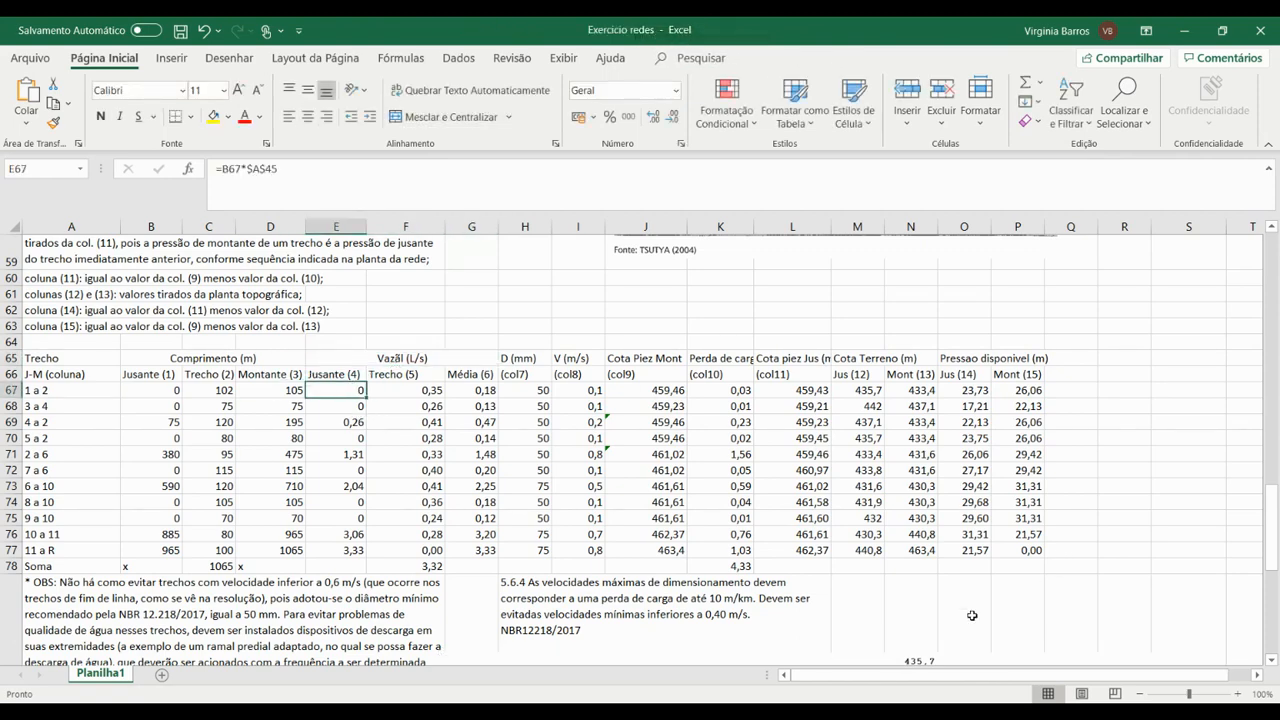
# Step: Reposition the network diagram beside the length and flow columns of the sizing table, starting at about row 65
pyautogui.scroll(-2, 900, 540)
pyautogui.click(880, 552)
pyautogui.moveTo(880, 552); pyautogui.dragTo(877, 336)
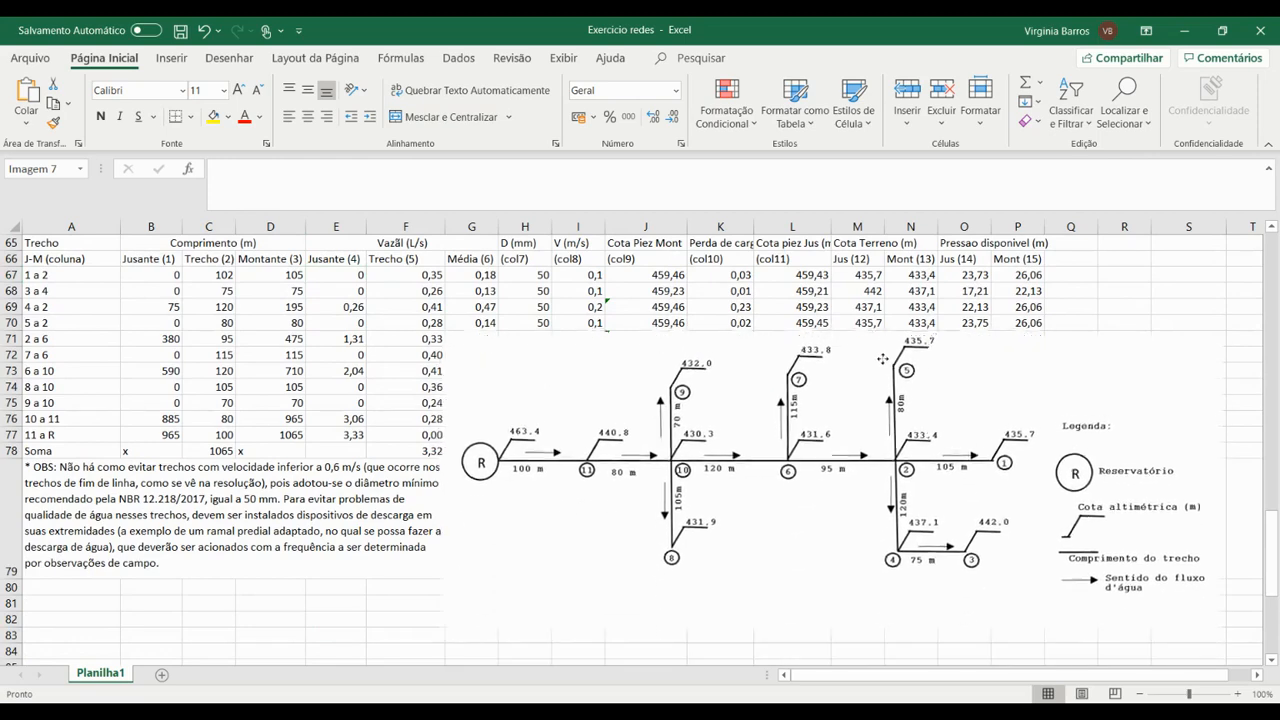
pyautogui.scroll(2, 877, 336)
pyautogui.moveTo(821, 502); pyautogui.dragTo(838, 413)
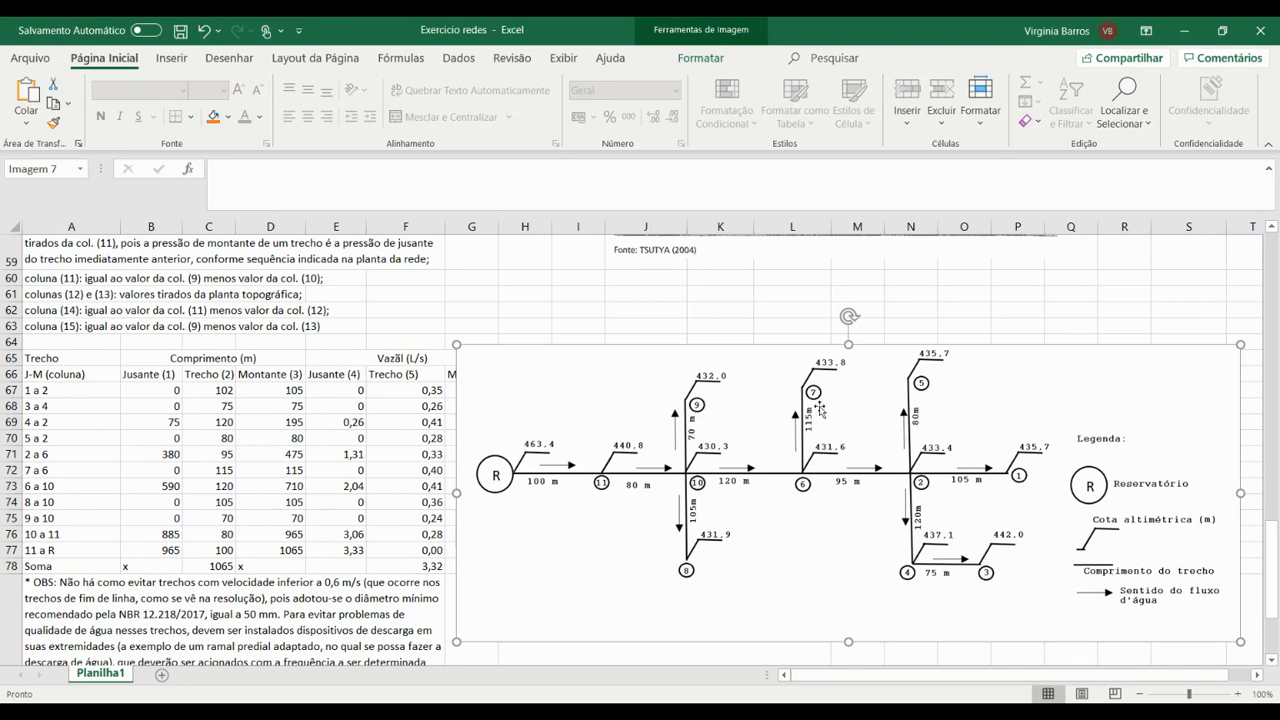
# Step: Check the downstream flow formulas segment by segment from E67 to E75 alongside the network diagram
pyautogui.click(346, 390)
pyautogui.click(334, 405)
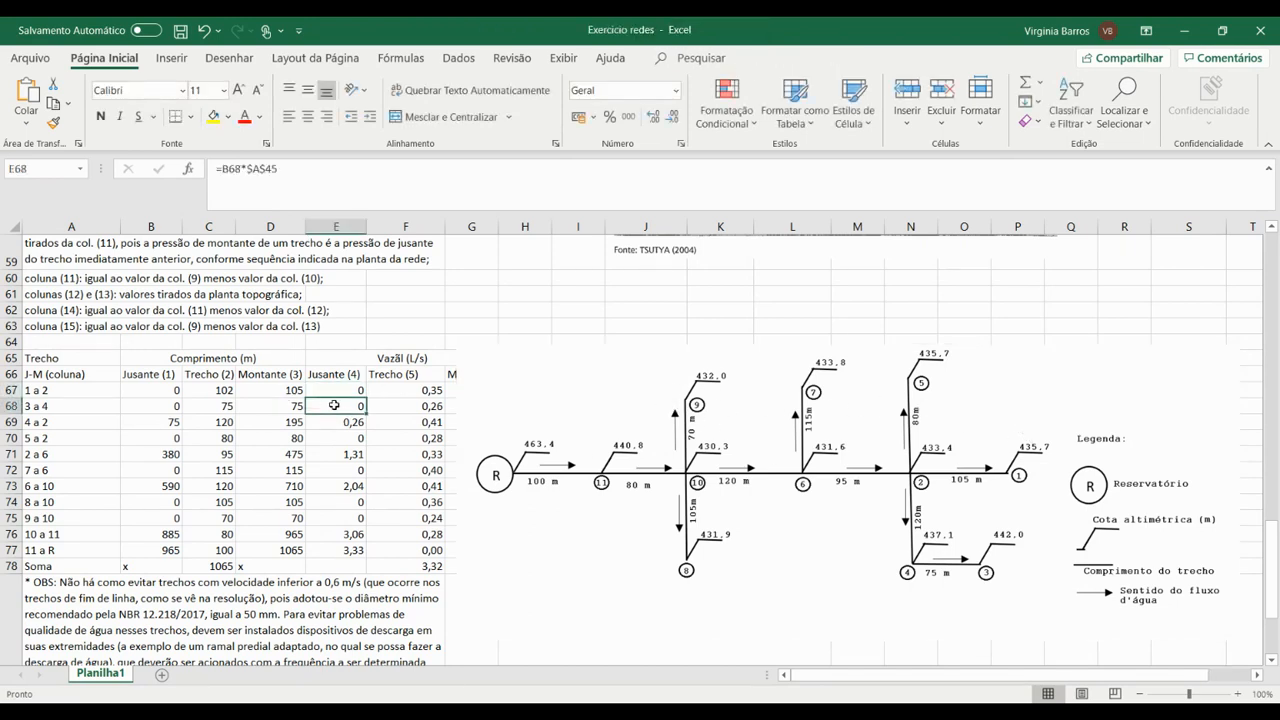
pyautogui.press('Down')
pyautogui.press('Down')
pyautogui.press('Down')
pyautogui.press('Down')
pyautogui.press('Down')
pyautogui.press('Down')
pyautogui.press('Down')
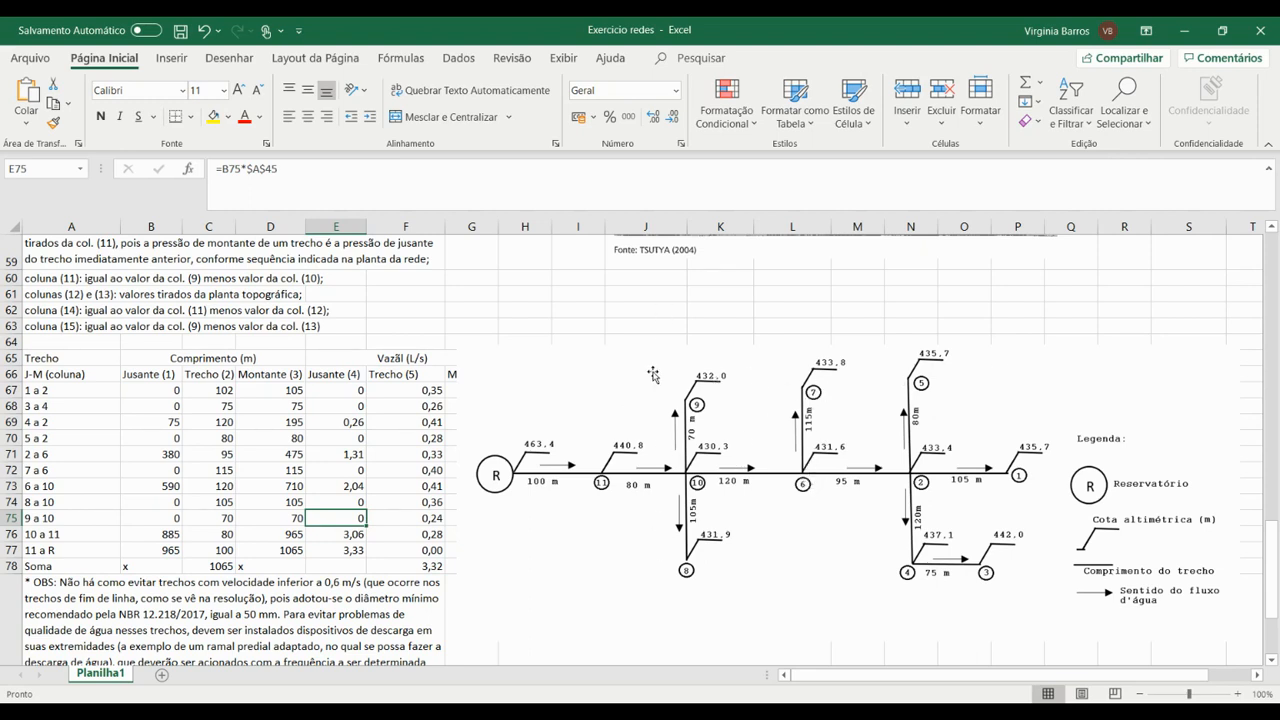
# Step: Move the network diagram below the sizing table and trace the downstream flow formula in E69 back to the specific flow in A45
pyautogui.moveTo(653, 376); pyautogui.dragTo(641, 602)
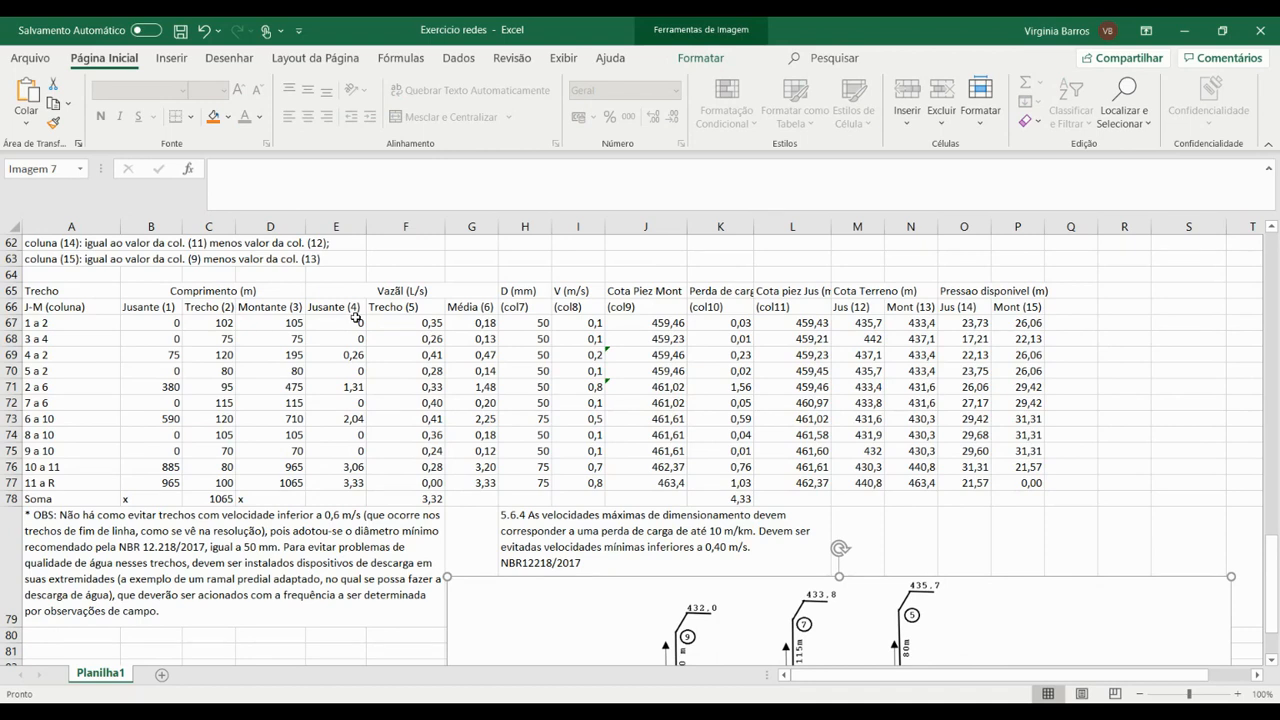
pyautogui.click(358, 324)
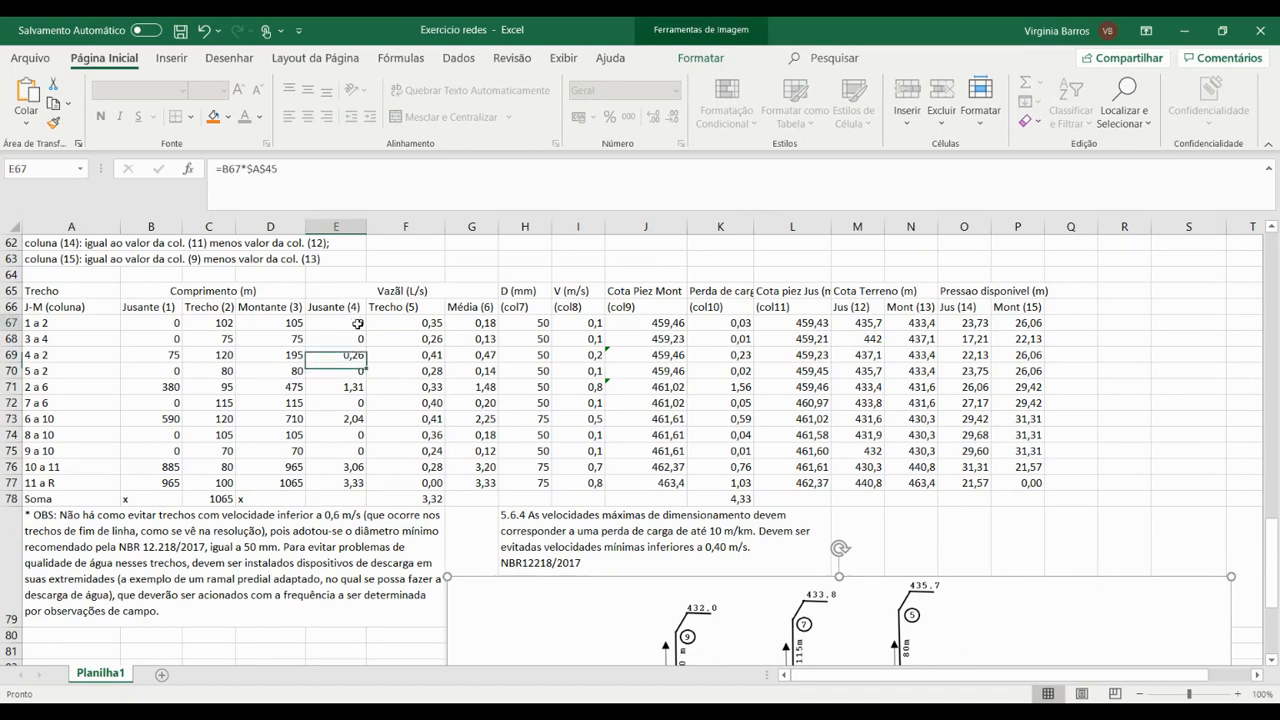
pyautogui.click(358, 356)
pyautogui.doubleClick(358, 356)
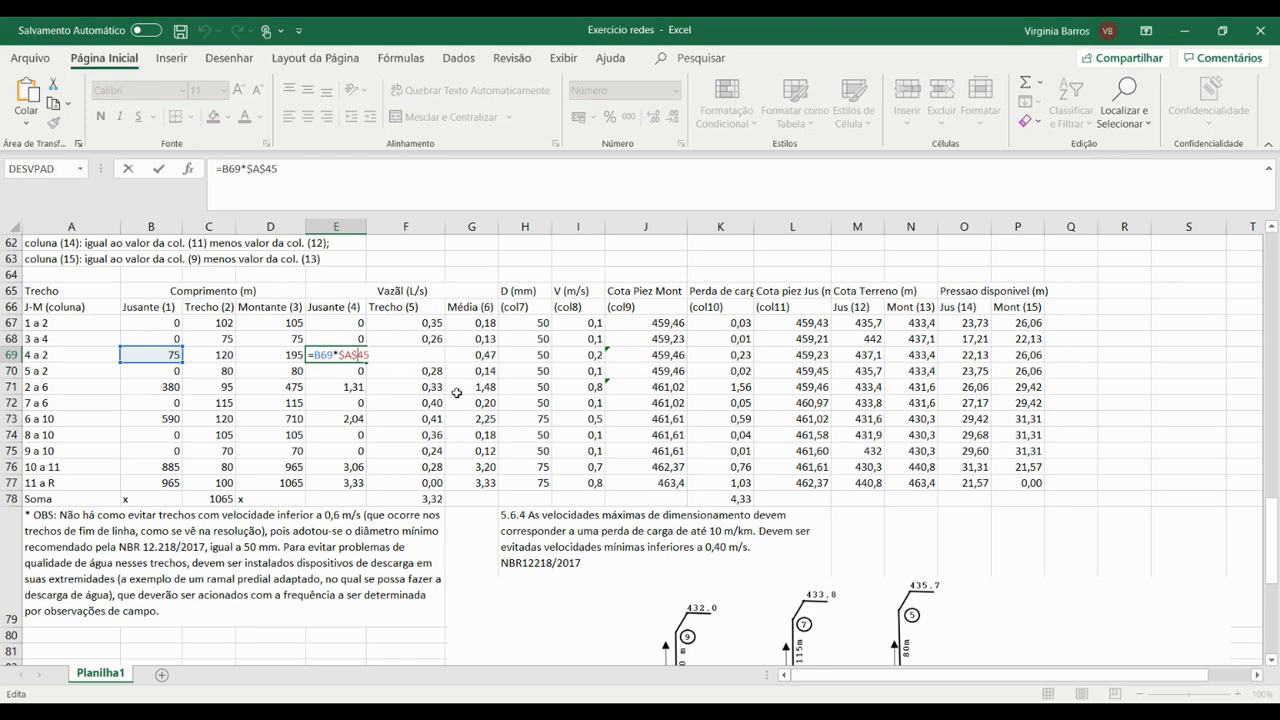
pyautogui.scroll(4, 439, 363)
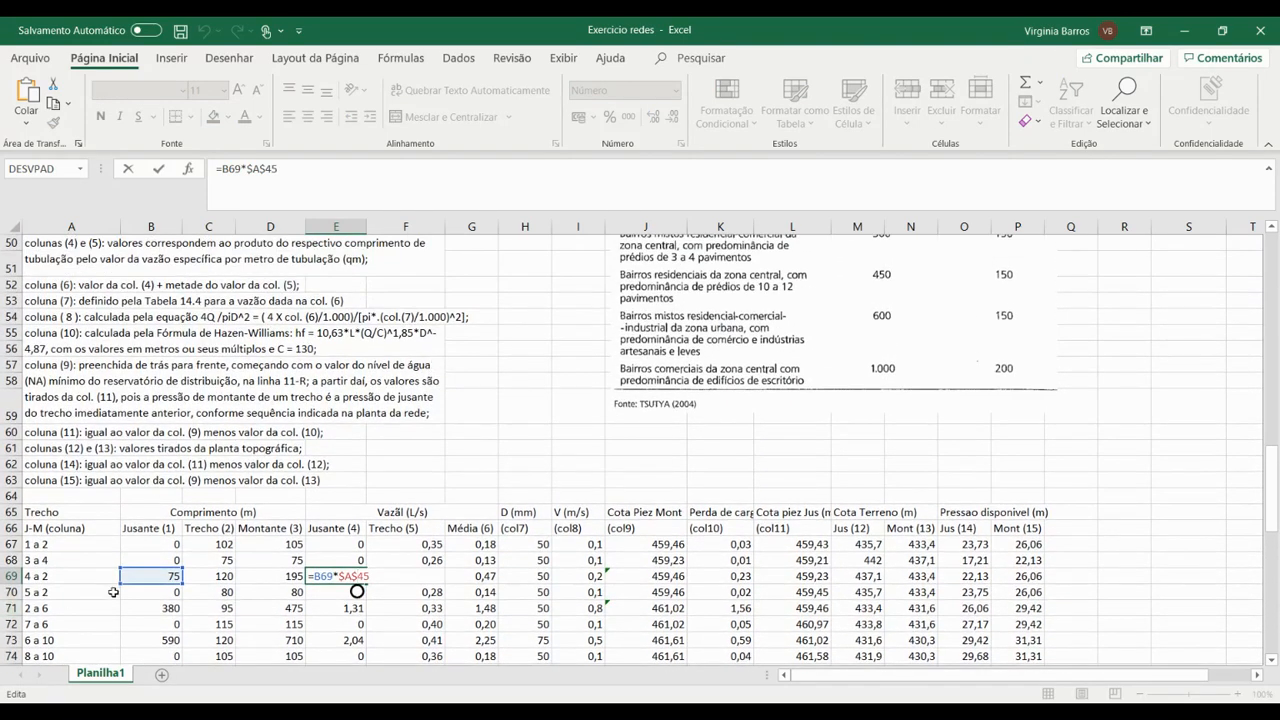
pyautogui.scroll(6, 196, 558)
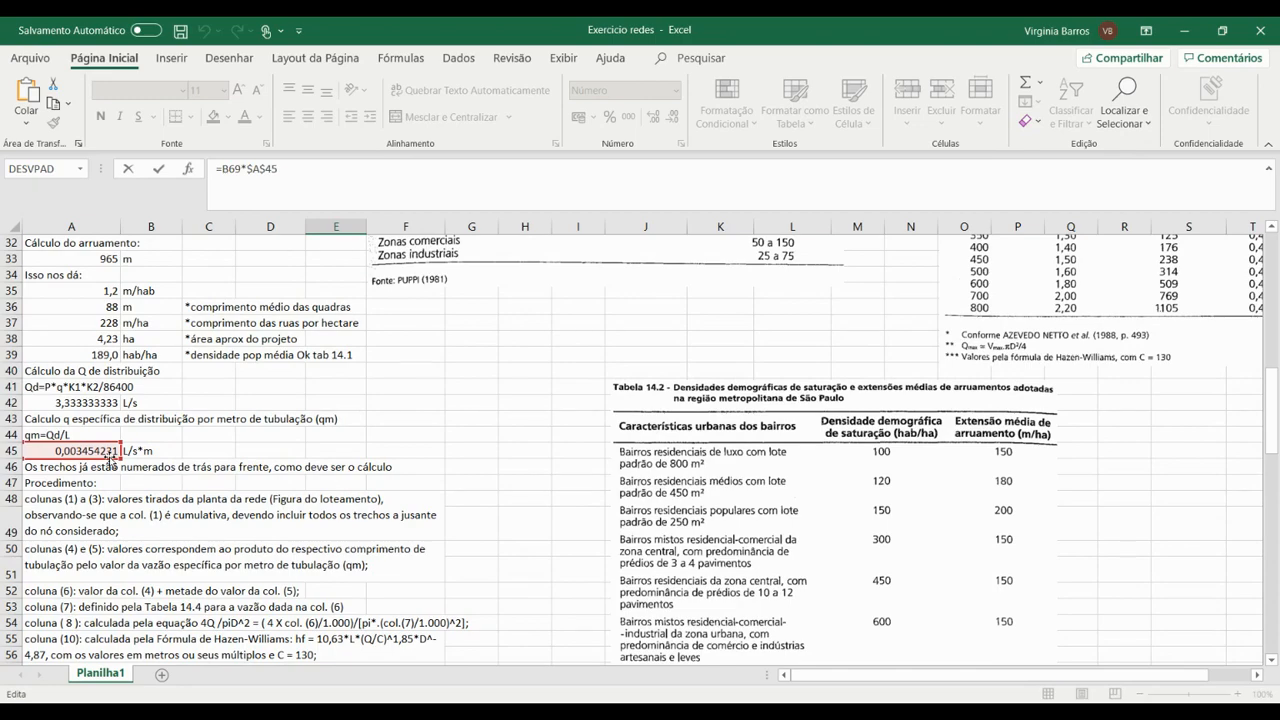
pyautogui.hotkey('ctrl', 'Return')
pyautogui.scroll(-4, 224, 470)
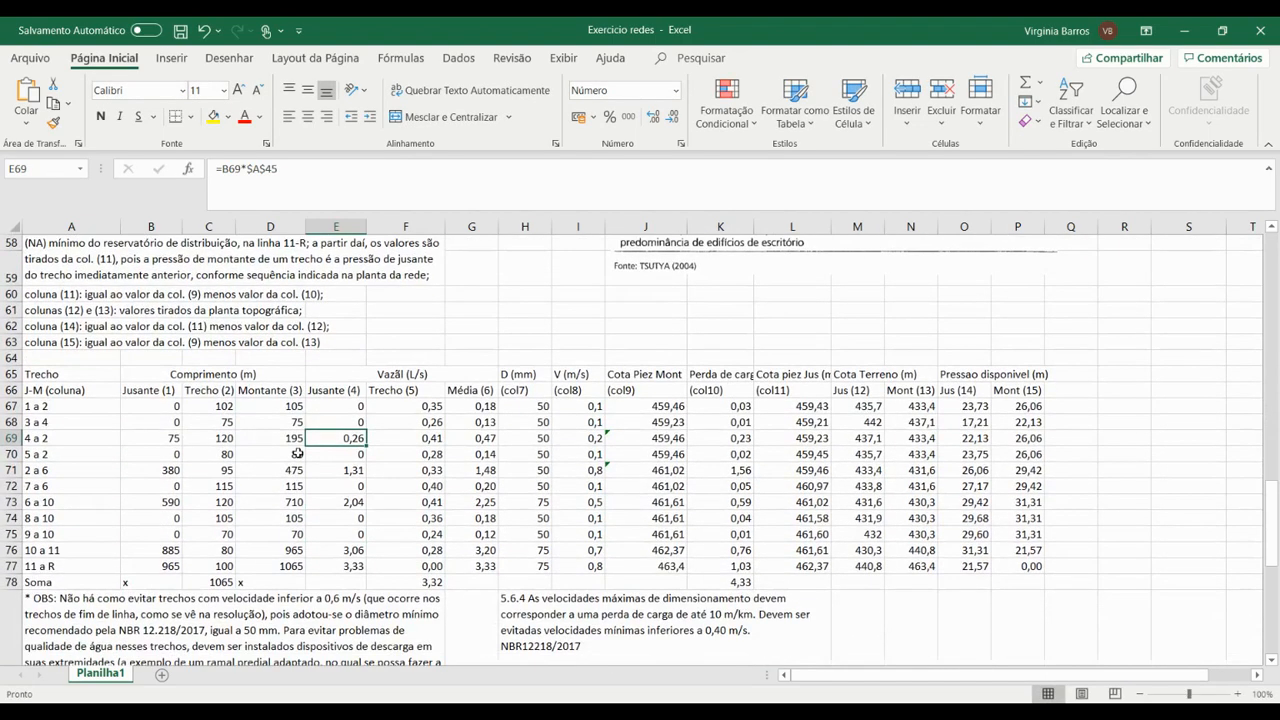
# Step: Read the procedure notes for columns (1) to (3) and for columns (4) and (5) above the sizing table
pyautogui.scroll(4, 345, 459)
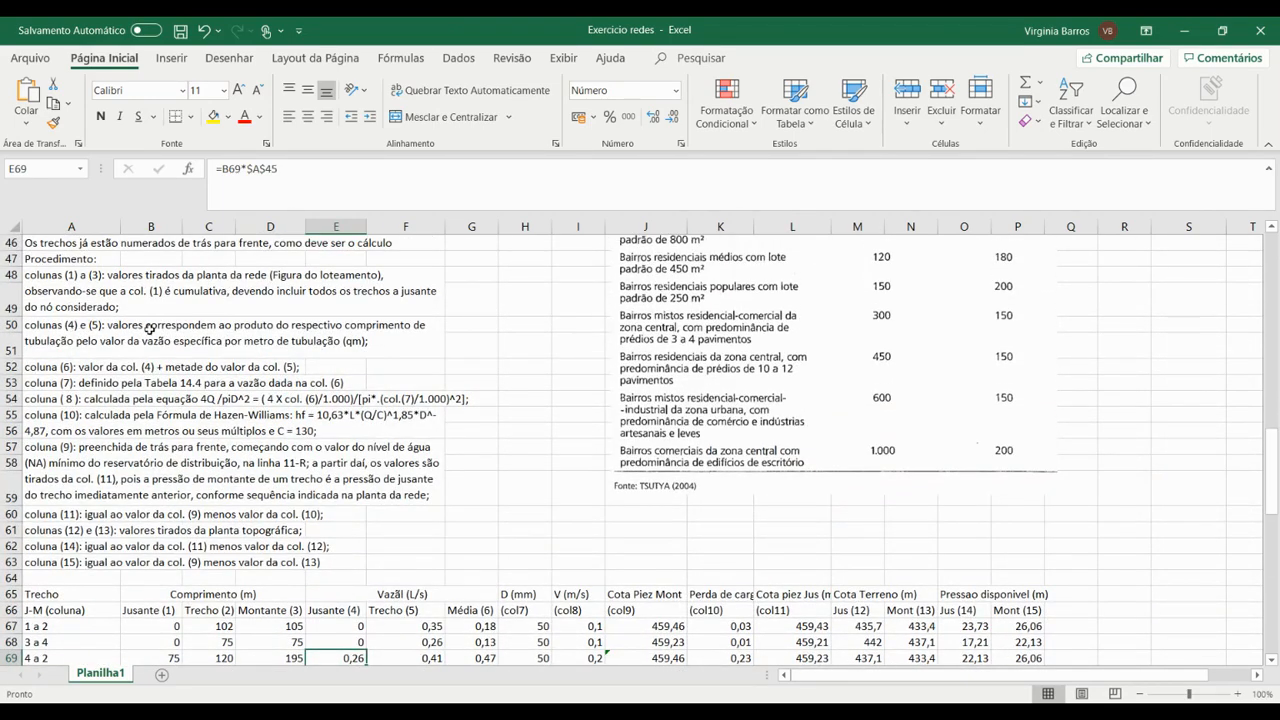
pyautogui.scroll(1, 115, 294)
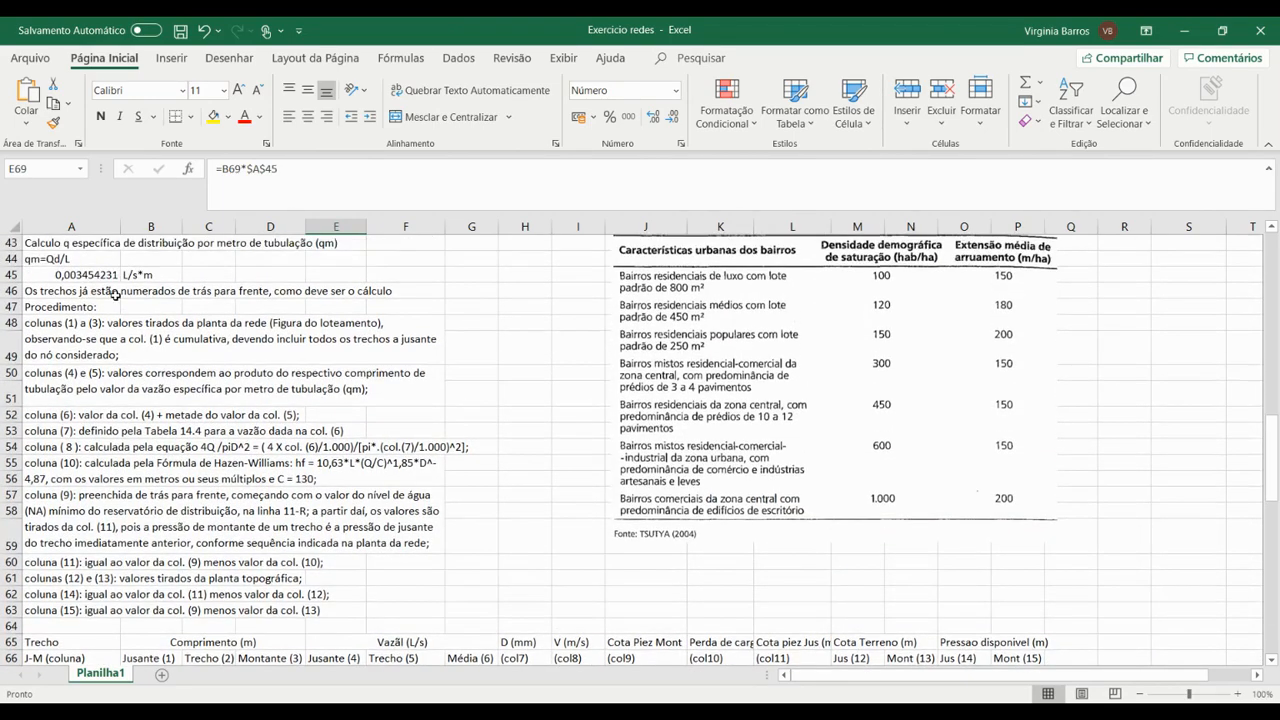
pyautogui.click(57, 337)
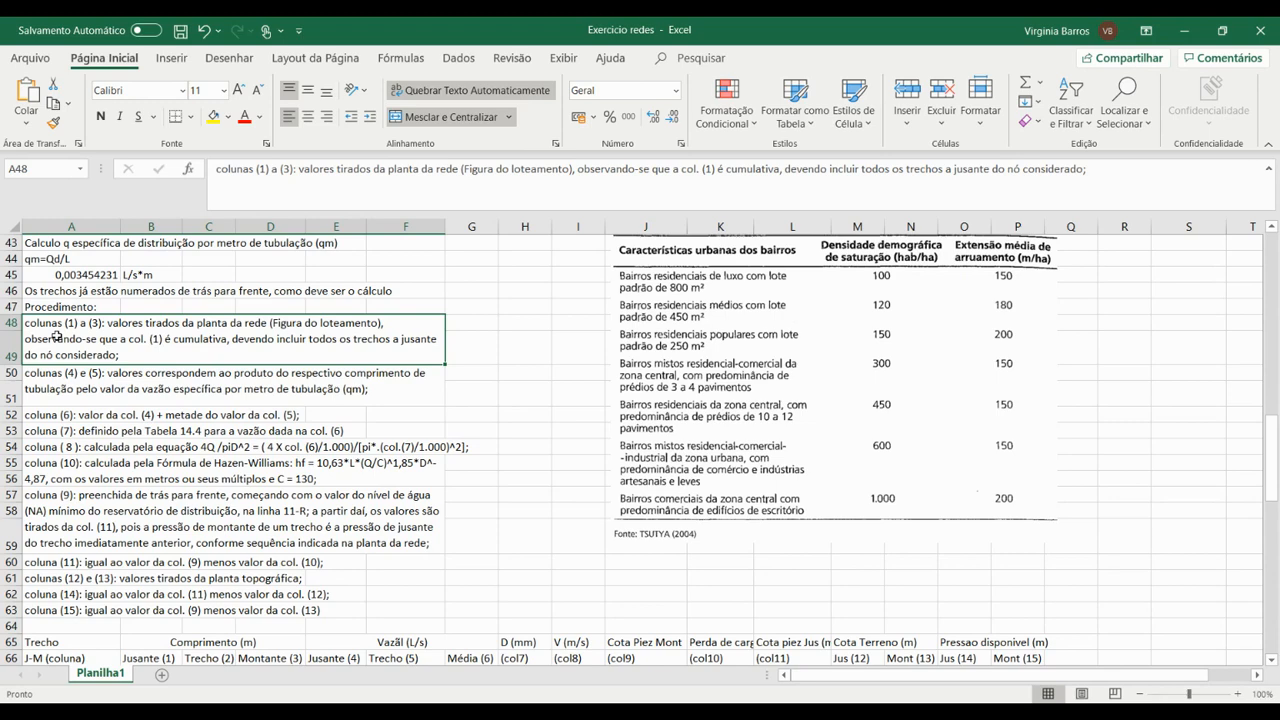
pyautogui.click(121, 389)
pyautogui.scroll(-2, 477, 393)
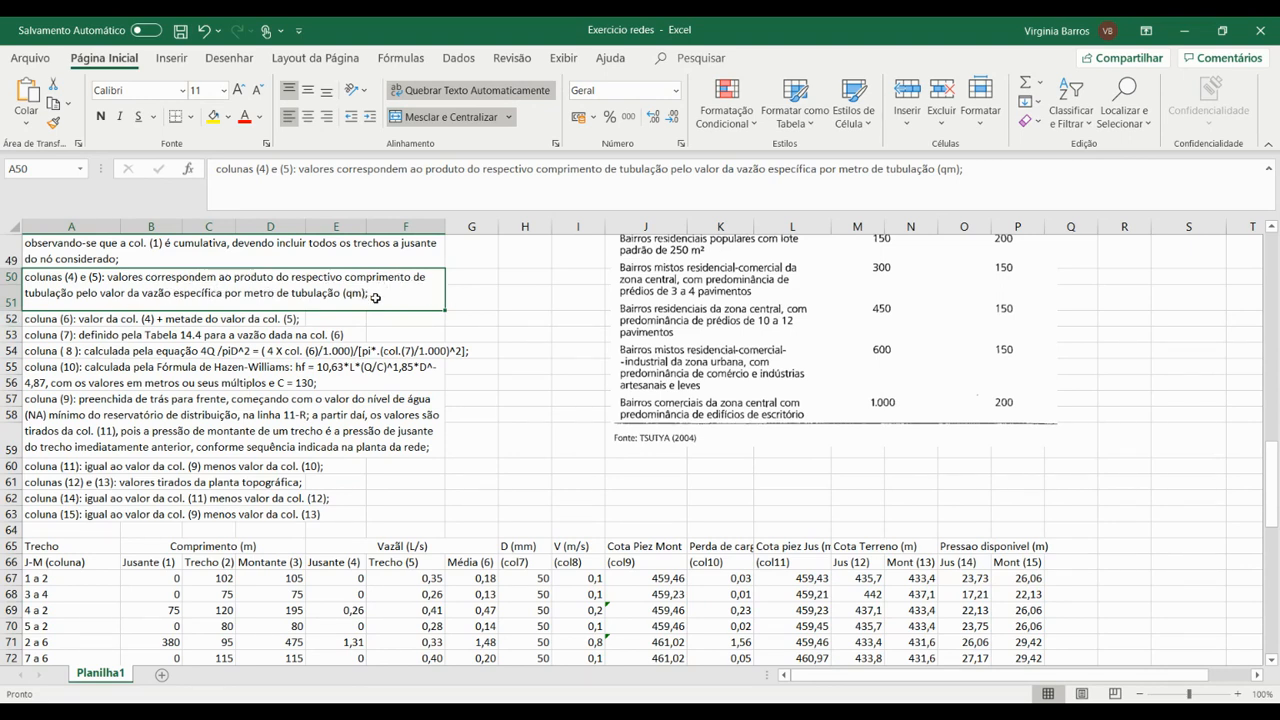
# Step: Inspect the flow formula for segment 1 a 2 in F67
pyautogui.scroll(-2, 517, 329)
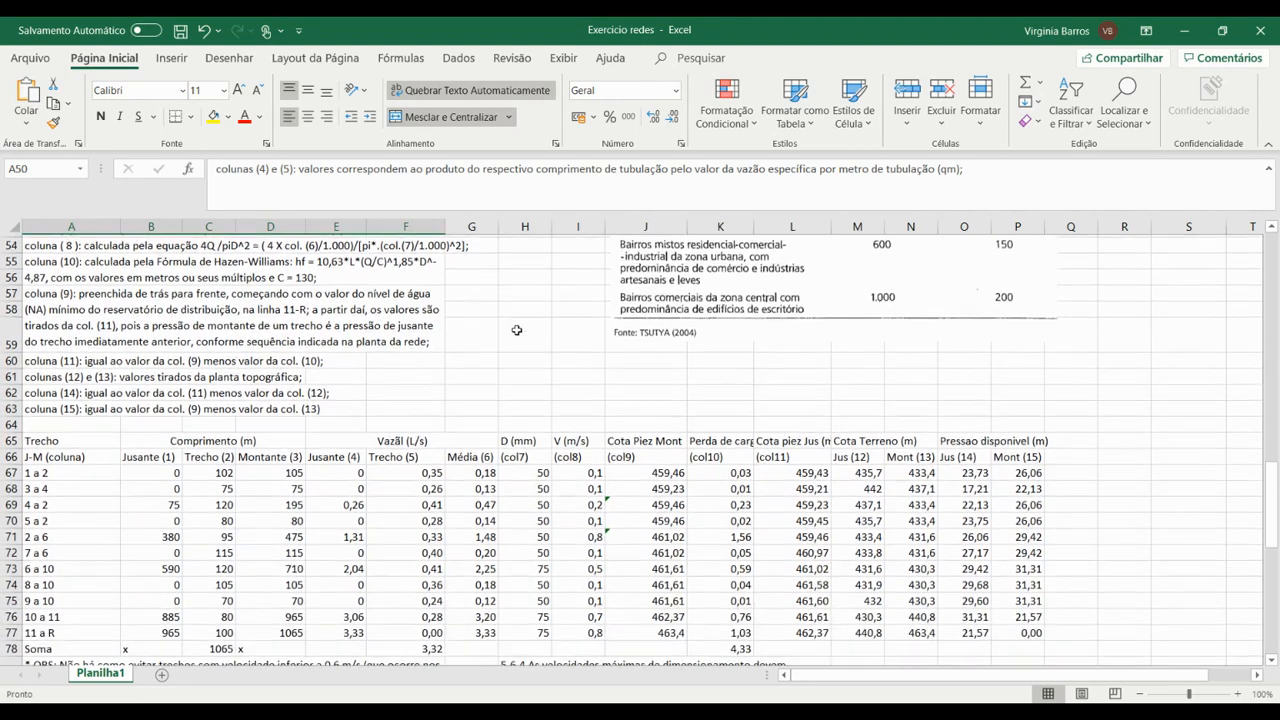
pyautogui.click(432, 453)
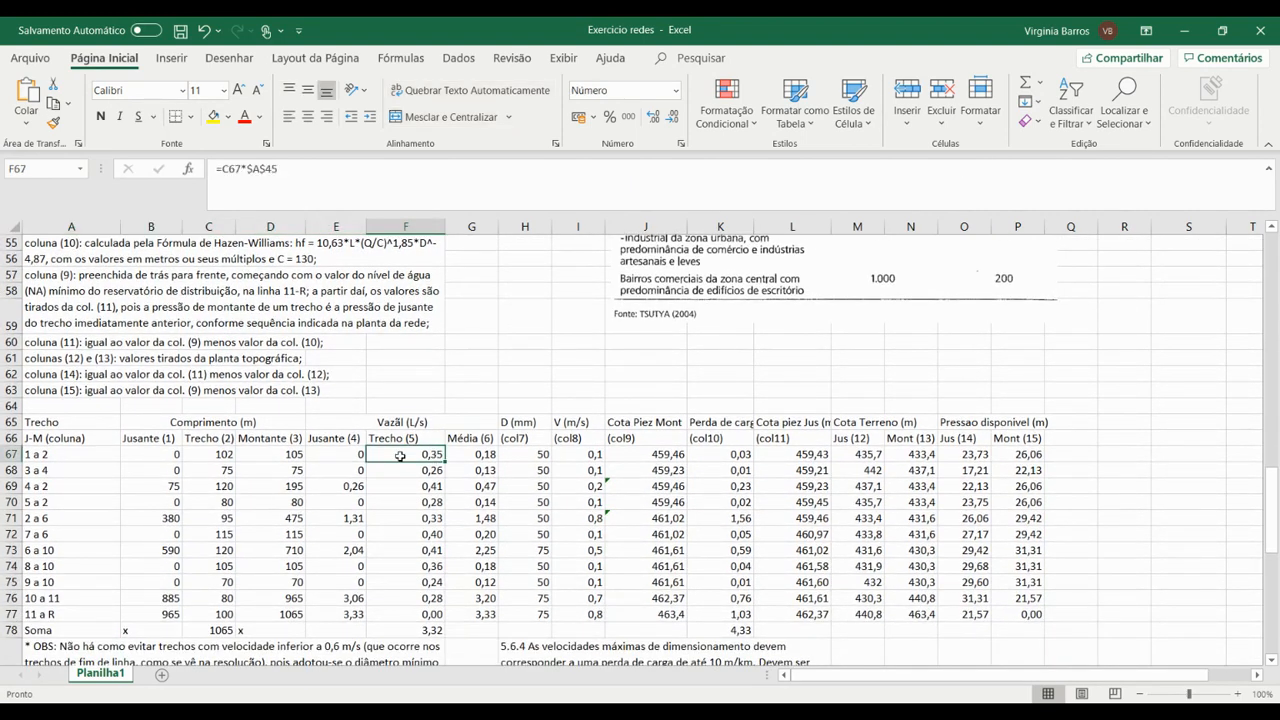
pyautogui.doubleClick(417, 453)
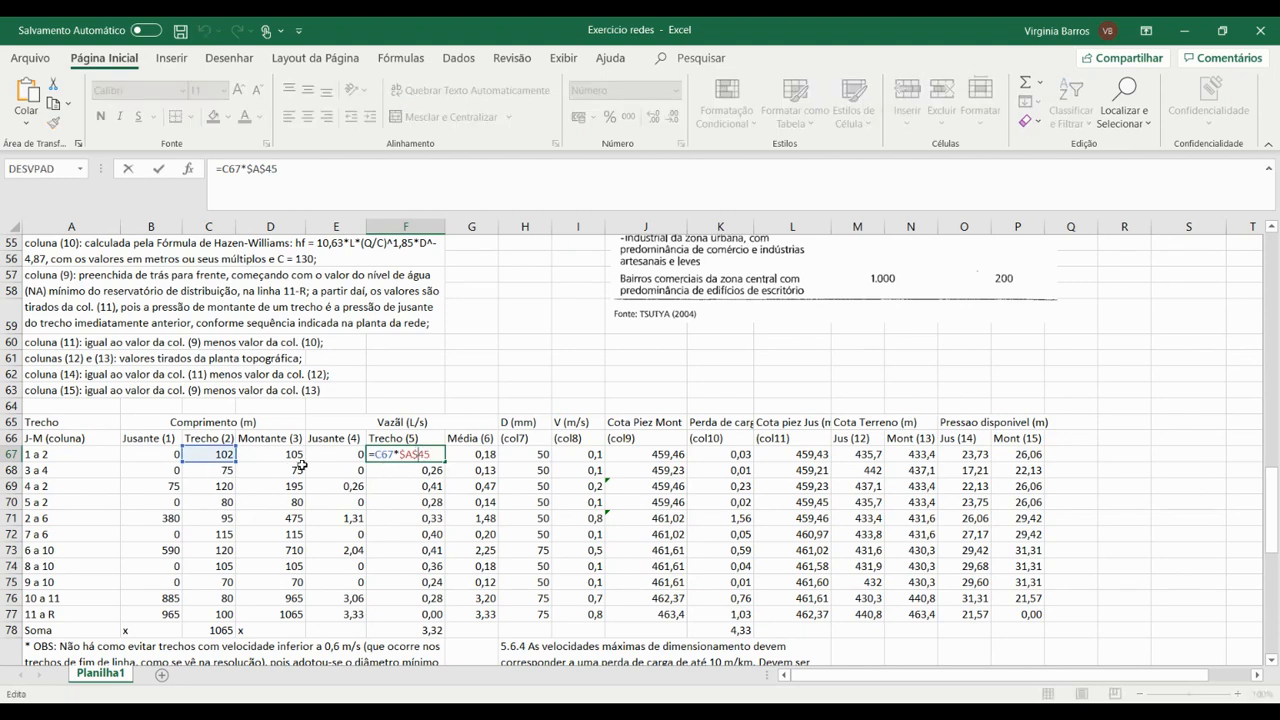
# Step: Rename the flow column header in F66 as "Montante (5)"
pyautogui.click(390, 437)
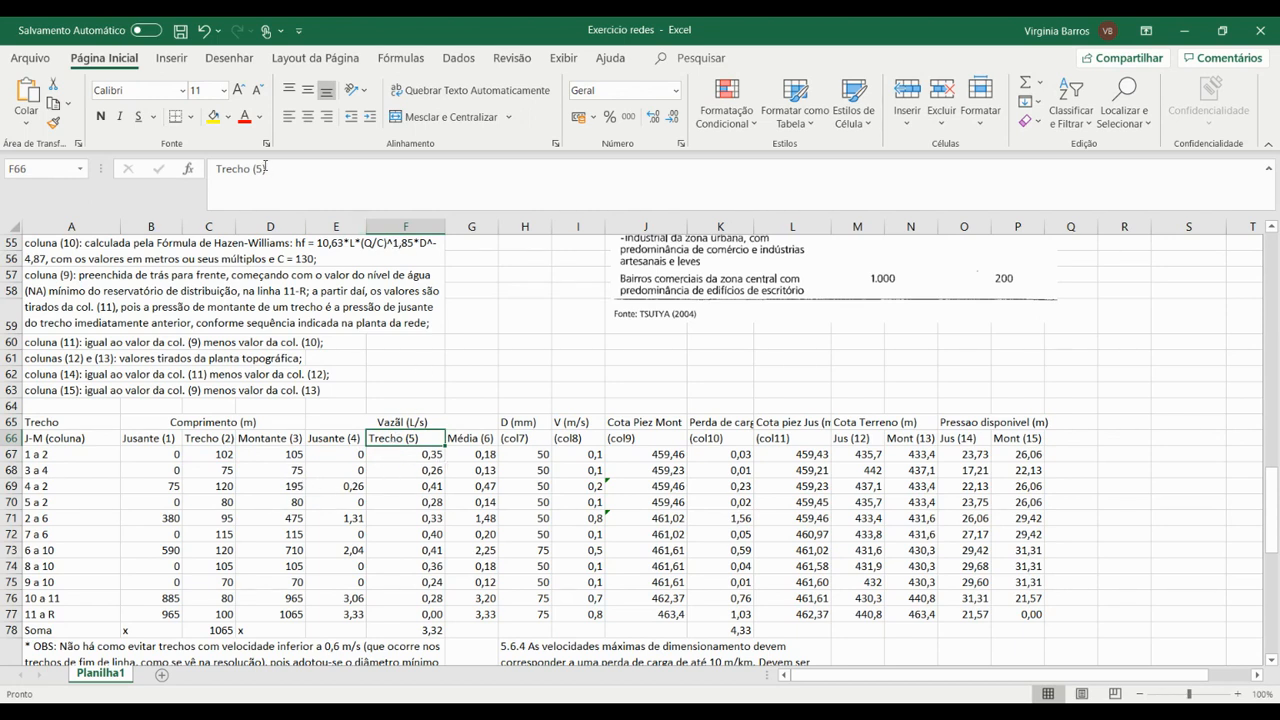
pyautogui.moveTo(250, 168); pyautogui.dragTo(216, 168)
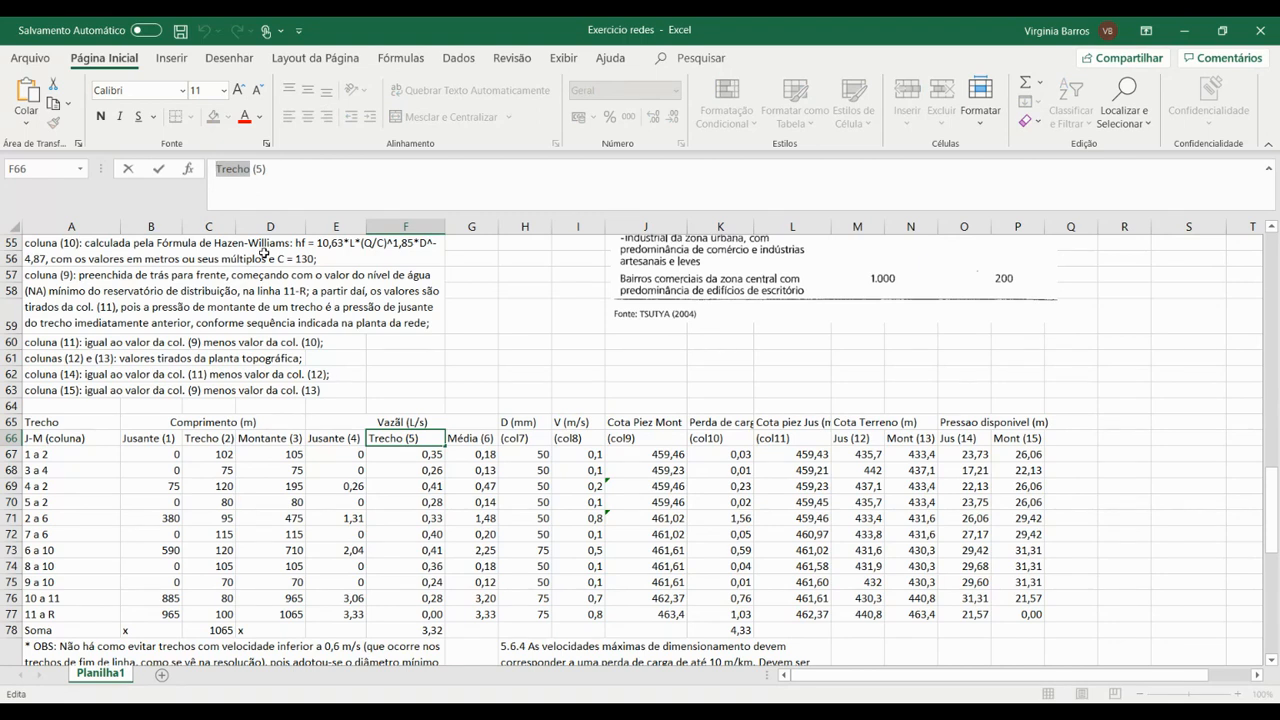
pyautogui.write('Montante')
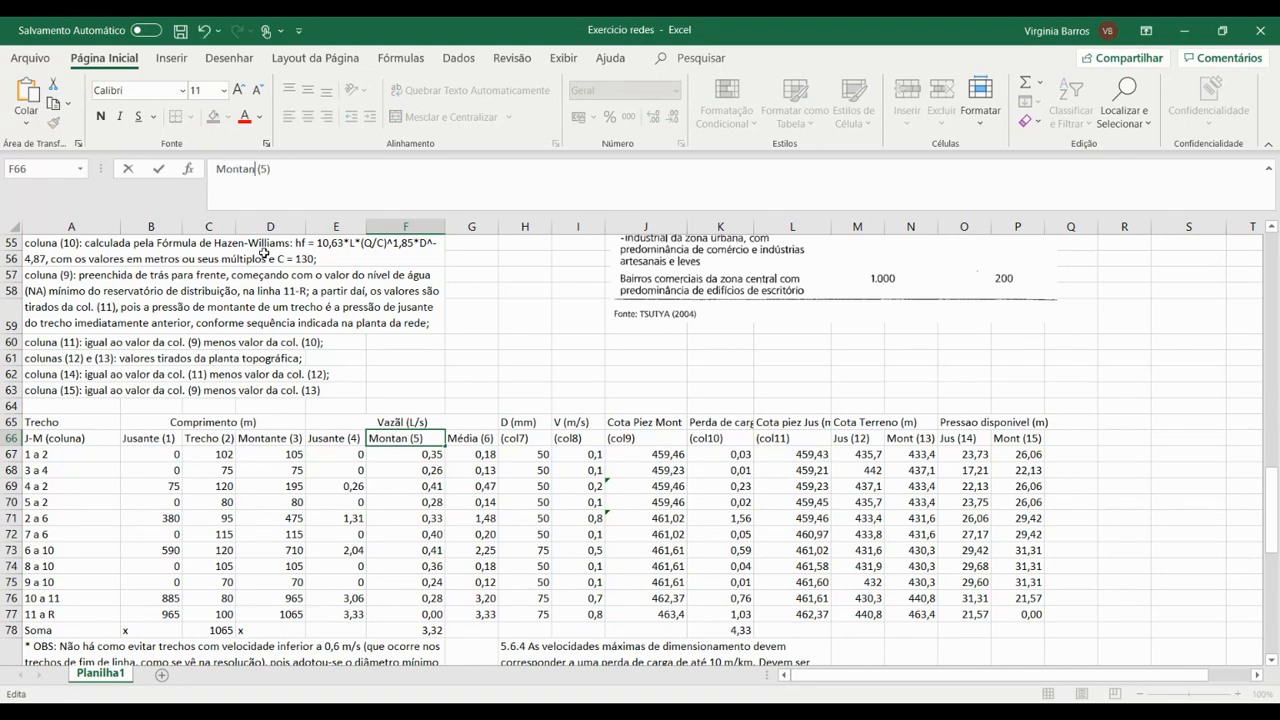
pyautogui.press('Return')
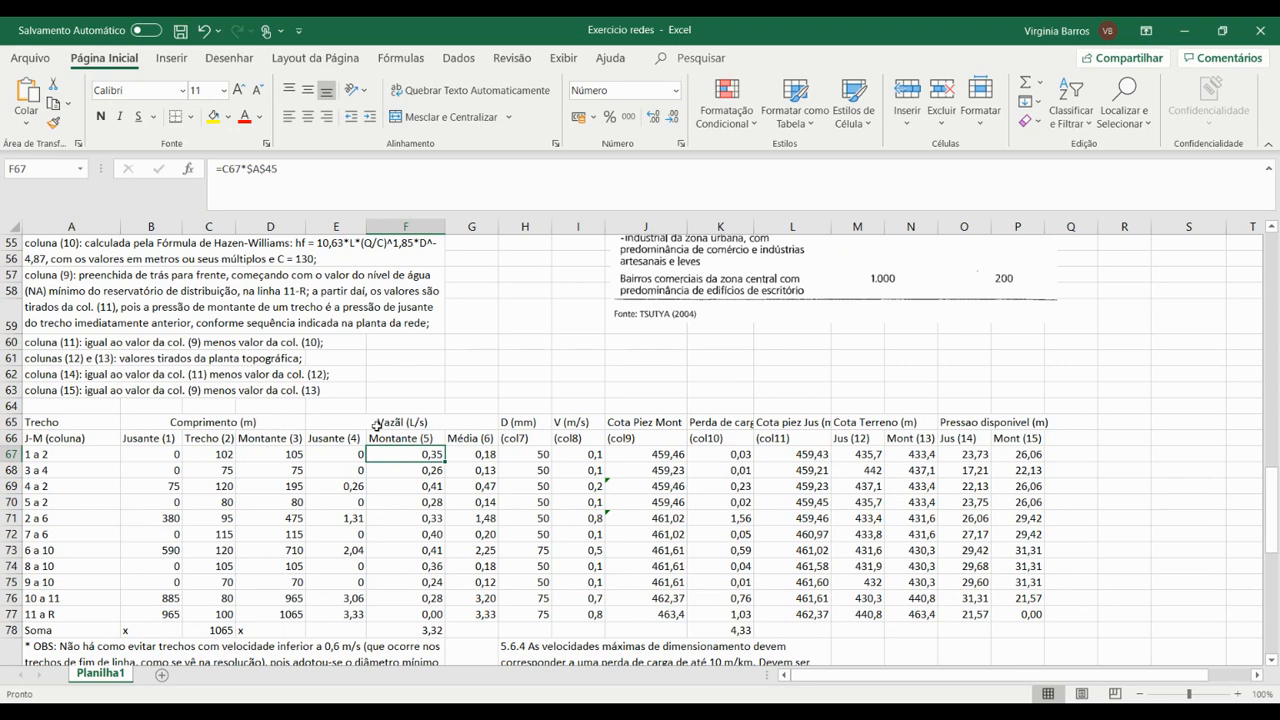
# Step: Check the column (5) flow formulas for segments 3 a 4 and 4 a 2 in F68 and F69
pyautogui.doubleClick(430, 469)
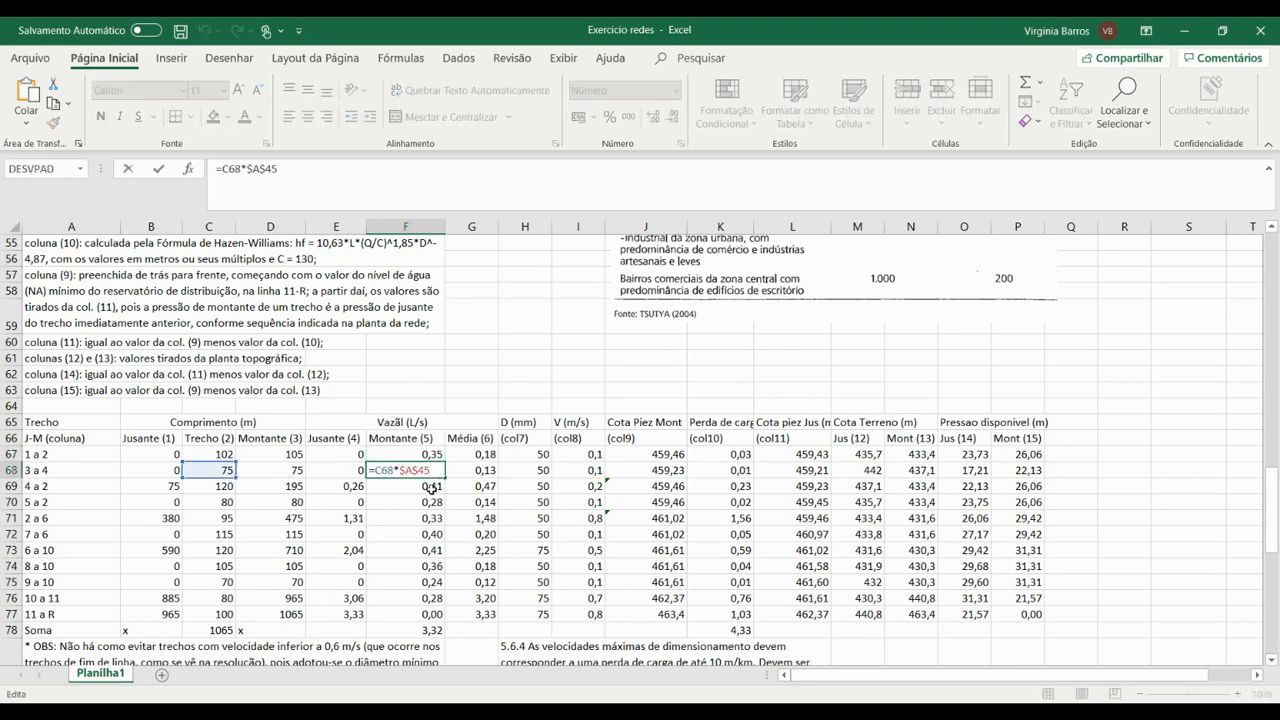
pyautogui.press('Escape')
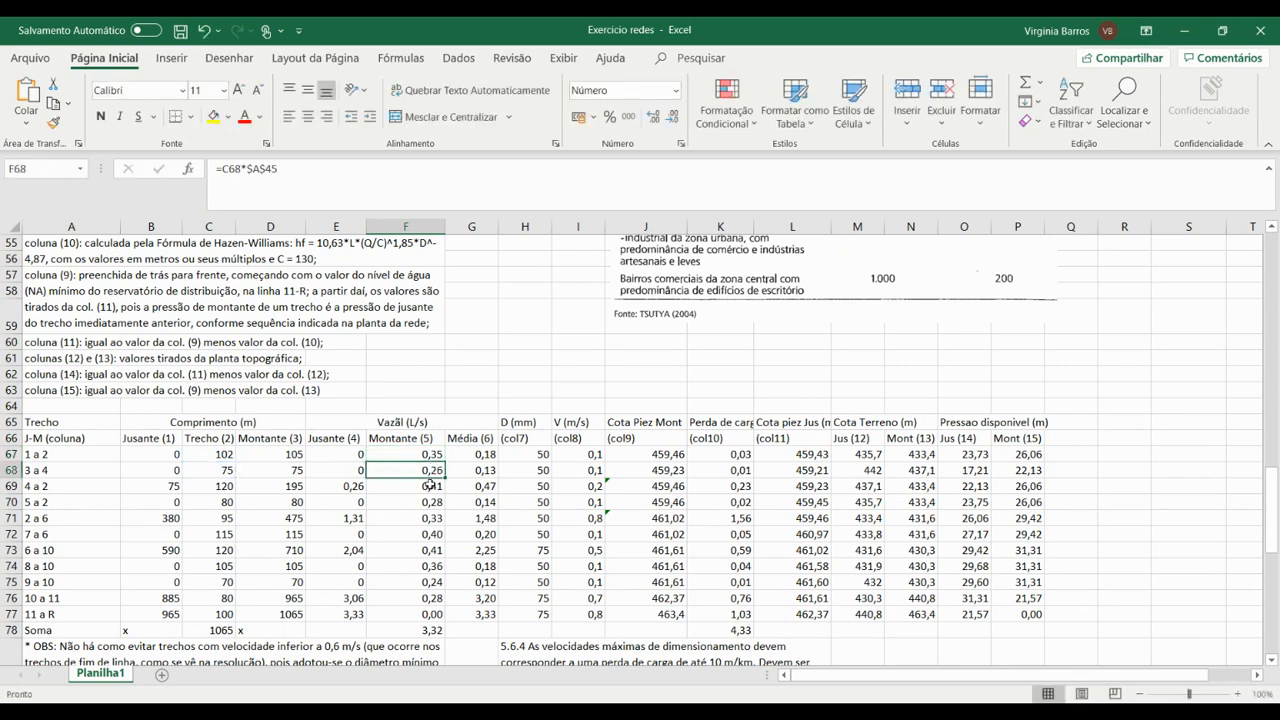
pyautogui.doubleClick(430, 485)
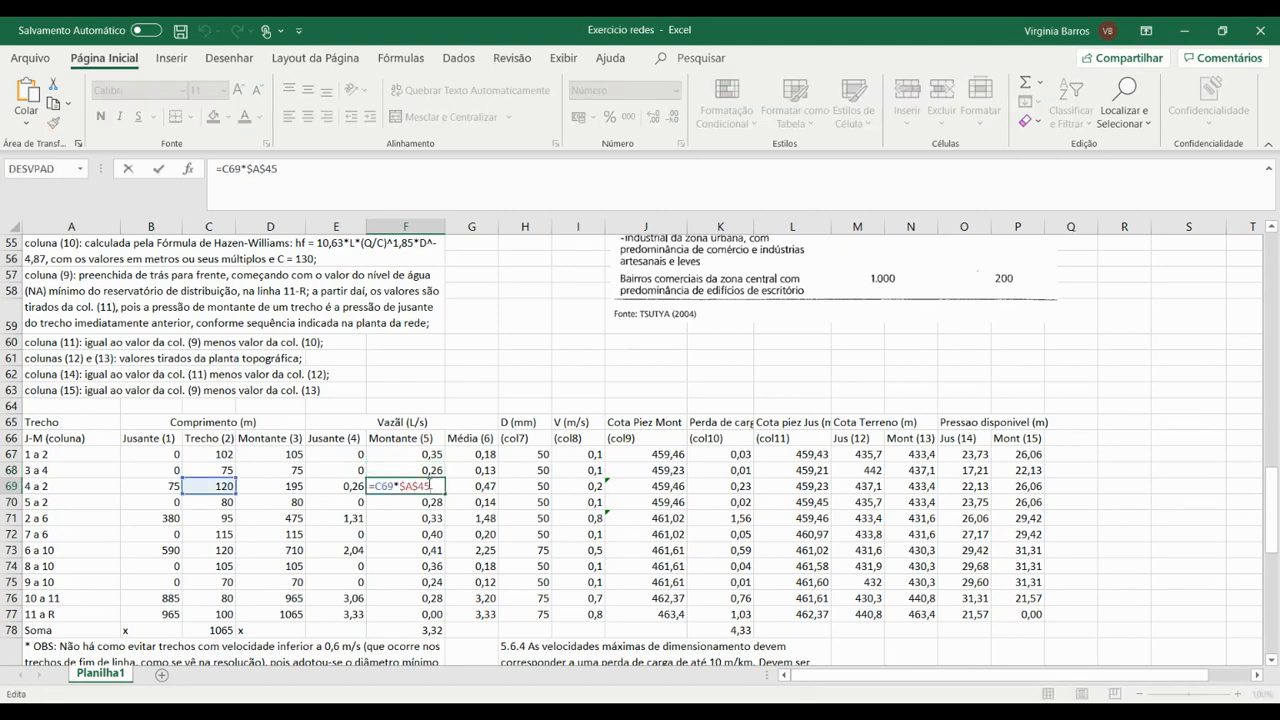
pyautogui.press('Escape')
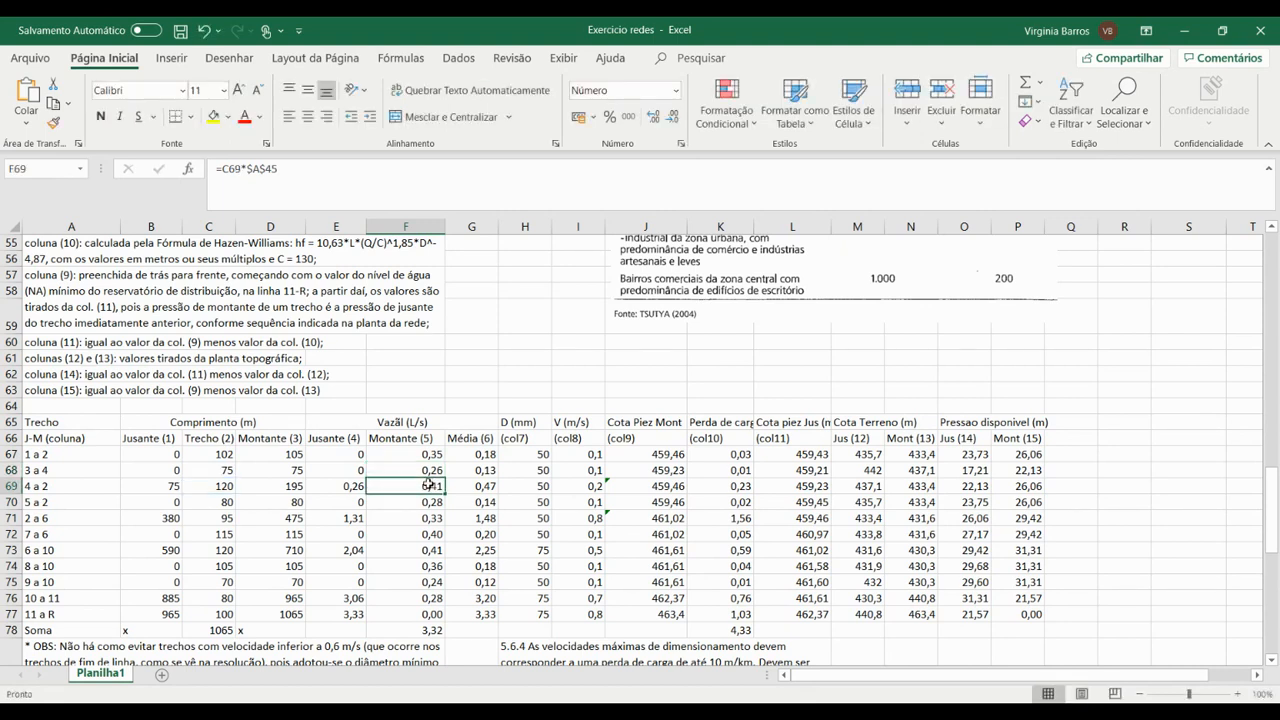
# Step: Check the mean flow formulas in G67, G68 and G69 against the column (6) rule in A52
pyautogui.click(490, 456)
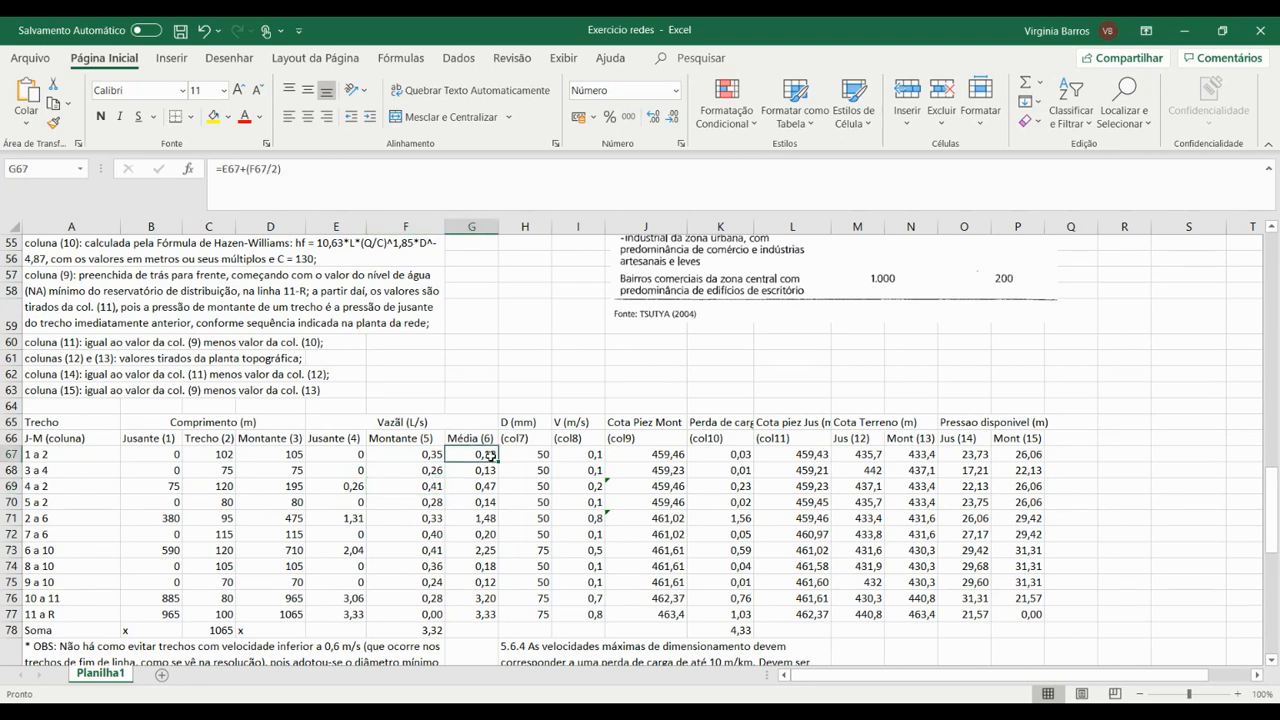
pyautogui.doubleClick(490, 455)
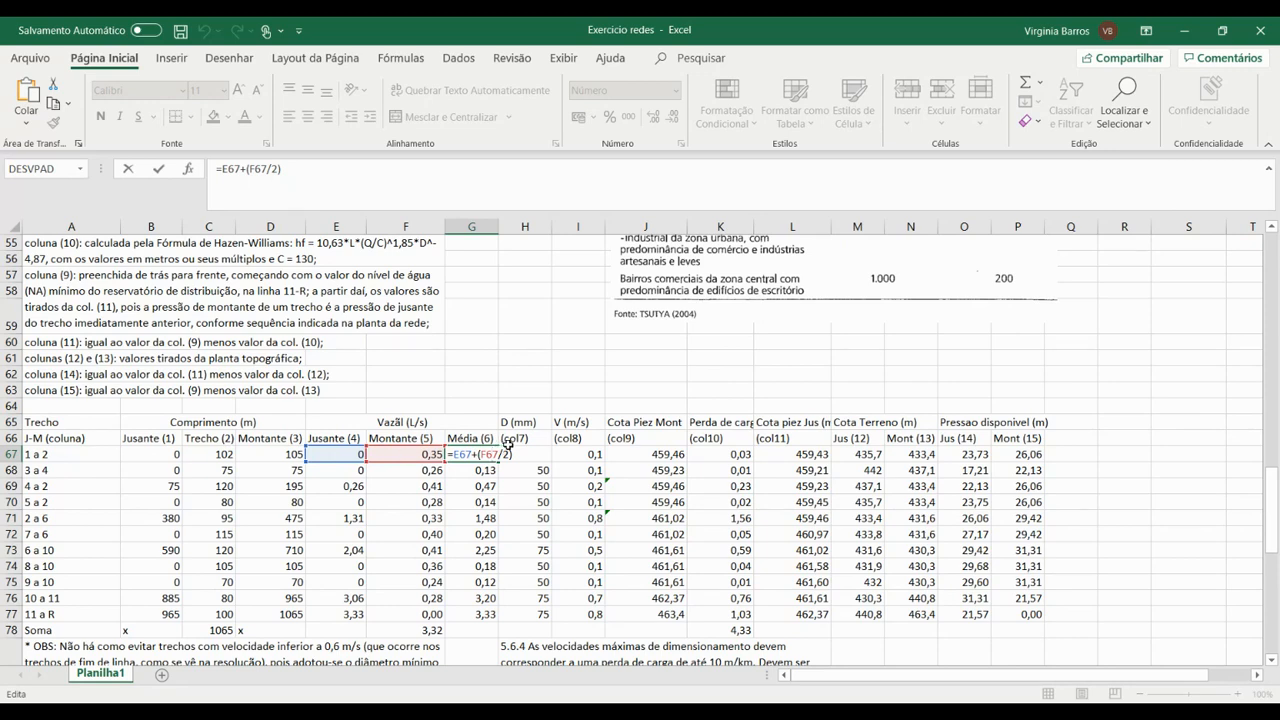
pyautogui.hotkey('ctrl', 'Return')
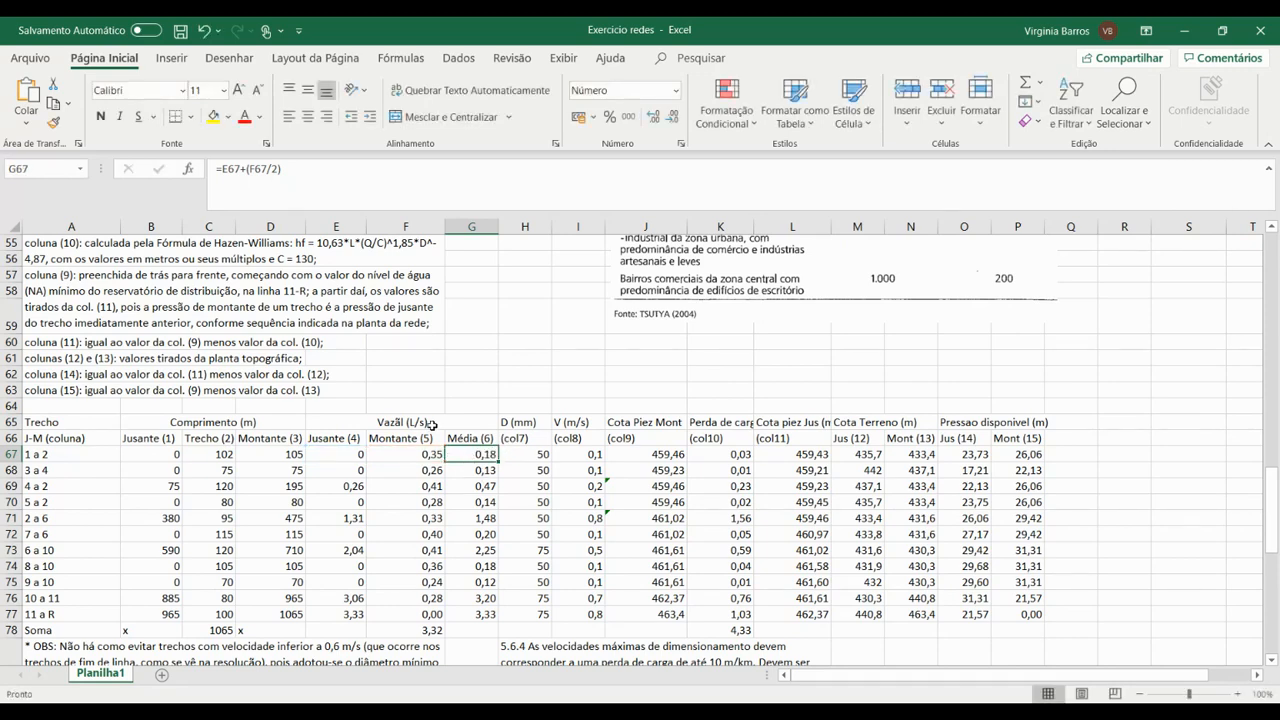
pyautogui.scroll(2, 432, 425)
pyautogui.click(52, 316)
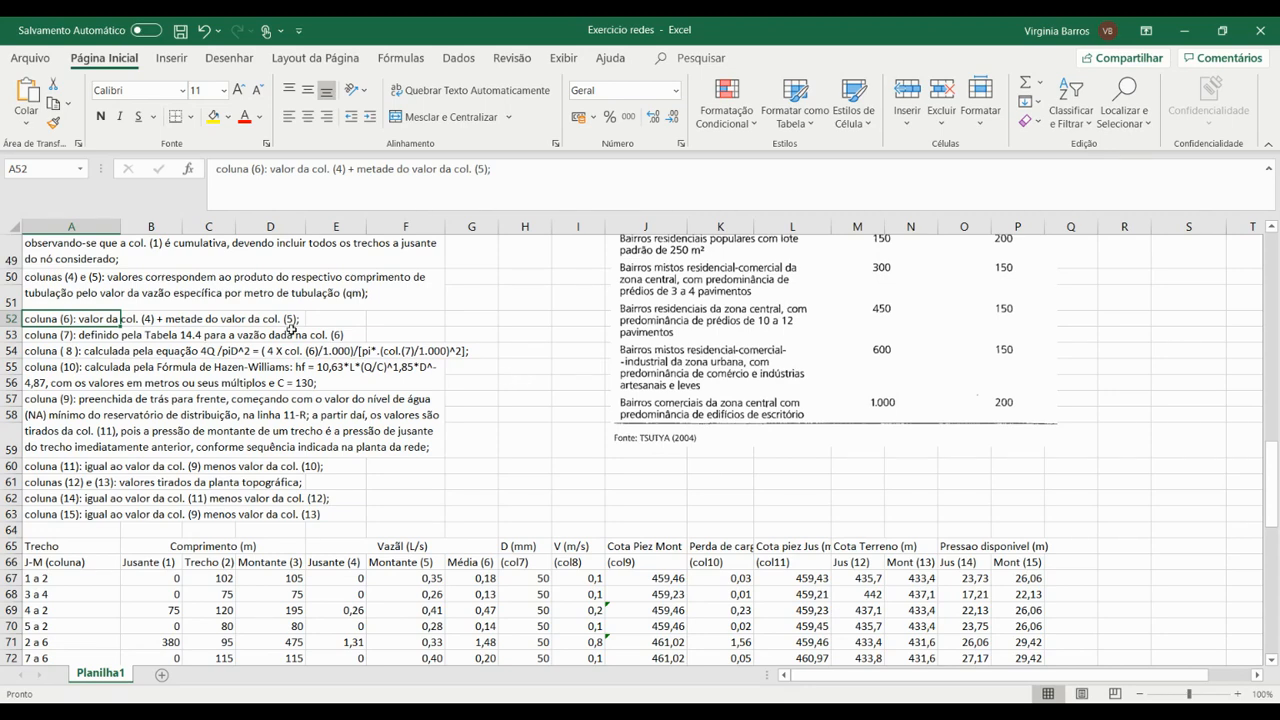
pyautogui.scroll(-1, 477, 410)
pyautogui.doubleClick(474, 518)
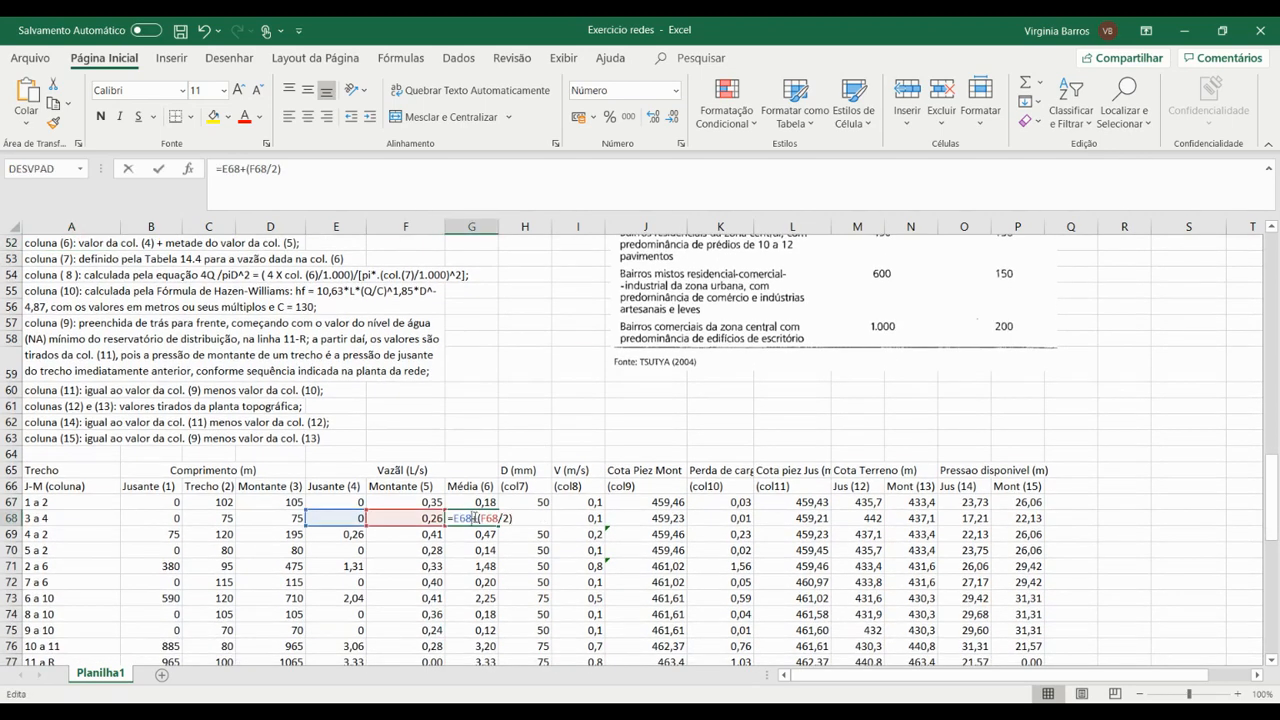
pyautogui.doubleClick(484, 534)
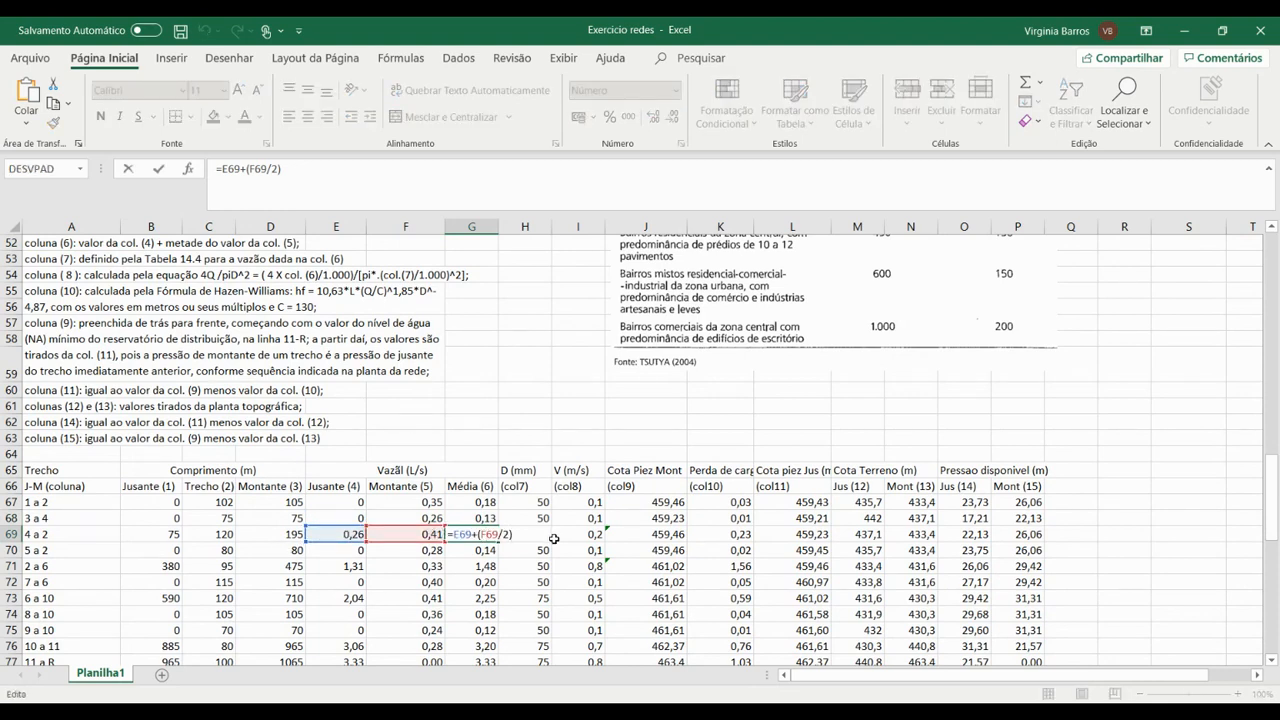
pyautogui.press('Escape')
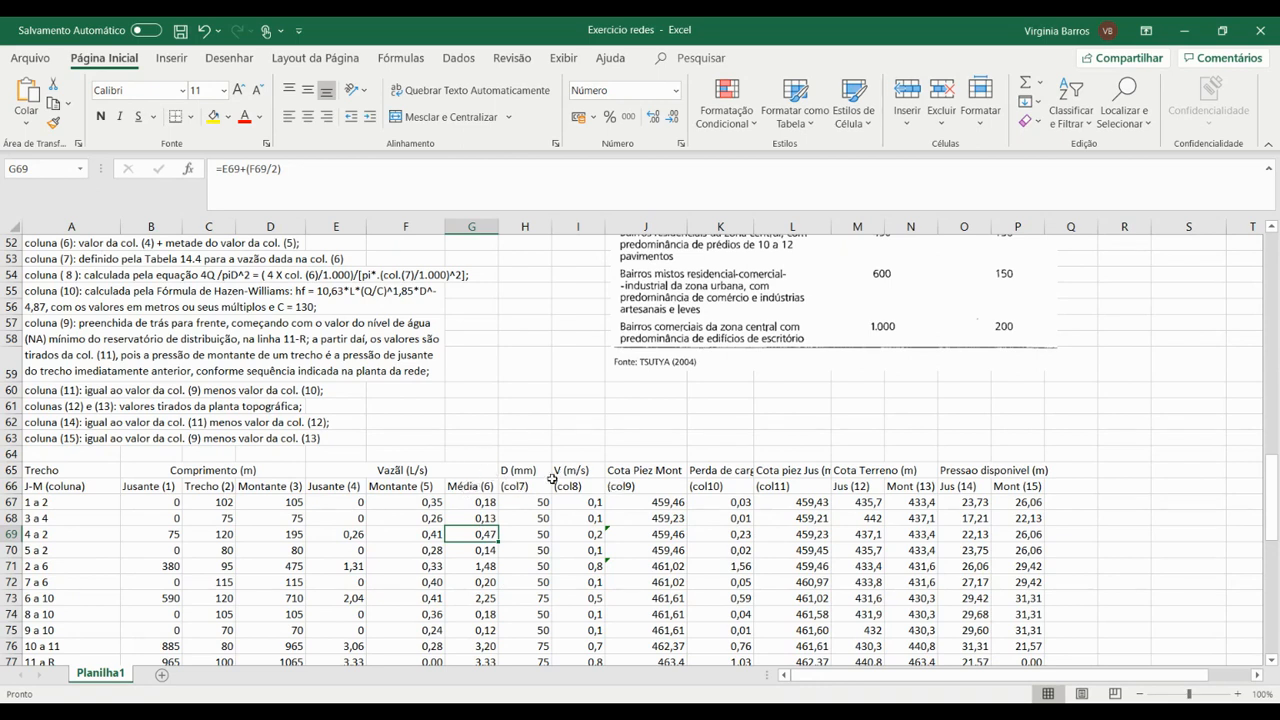
# Step: Examine the diameter column (7) header and the mean flow and diameter of segment 1 a 2
pyautogui.click(537, 489)
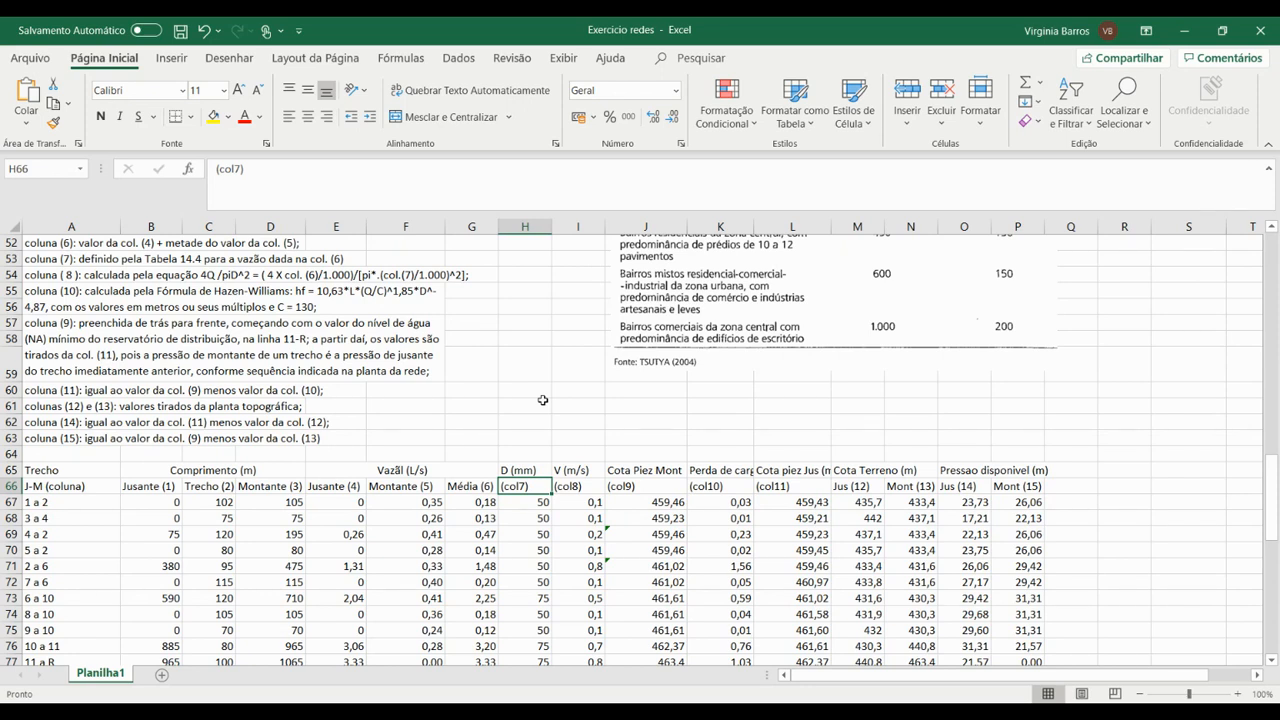
pyautogui.click(480, 501)
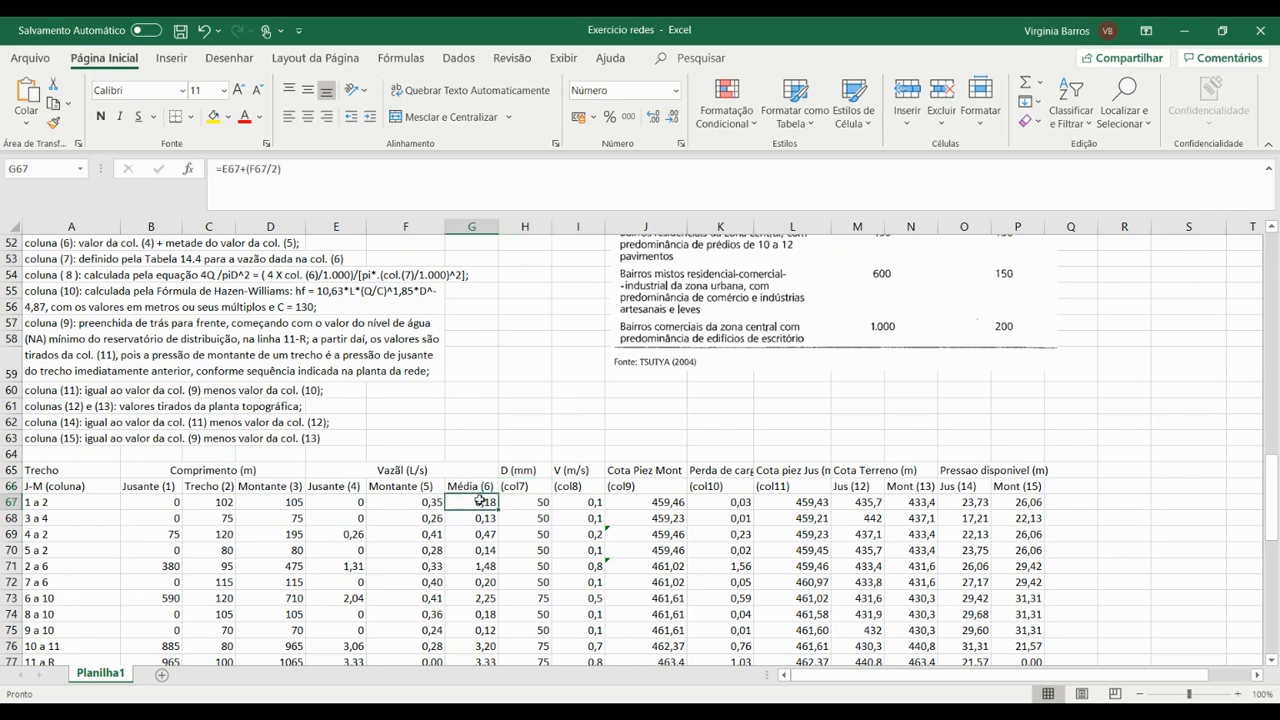
pyautogui.click(545, 500)
# Step: Move the Tabela 14.4 image one column closer to Tabela 14.1, around columns M to U, and examine its diameter, velocity and flow limits
pyautogui.scroll(6, 839, 477)
pyautogui.scroll(6, 839, 477)
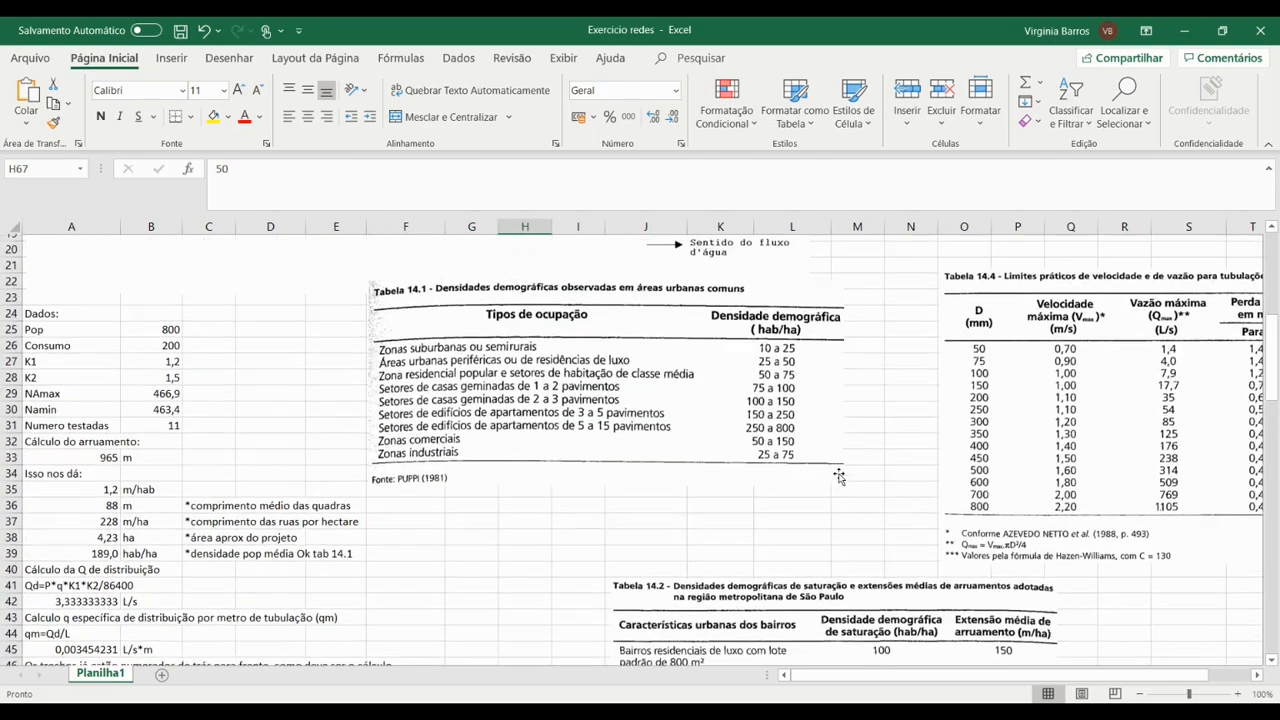
pyautogui.click(932, 437)
pyautogui.moveTo(932, 437); pyautogui.dragTo(893, 400)
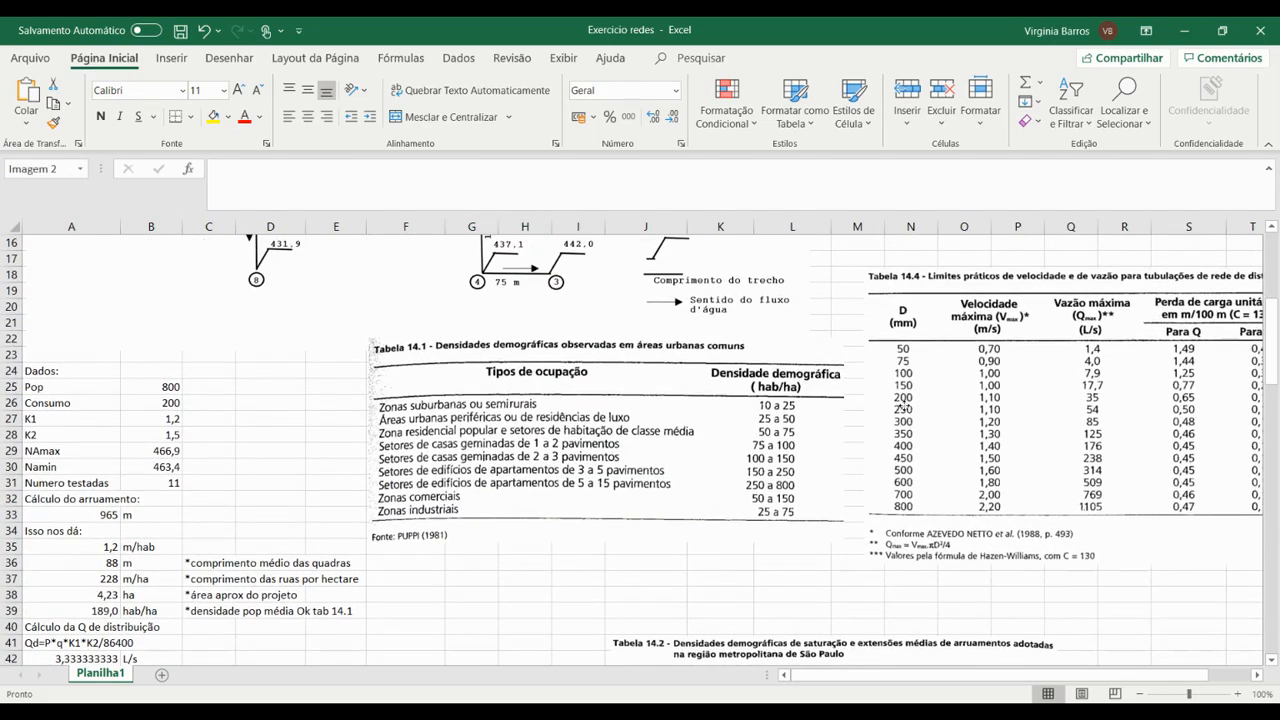
pyautogui.moveTo(913, 678); pyautogui.dragTo(928, 678)
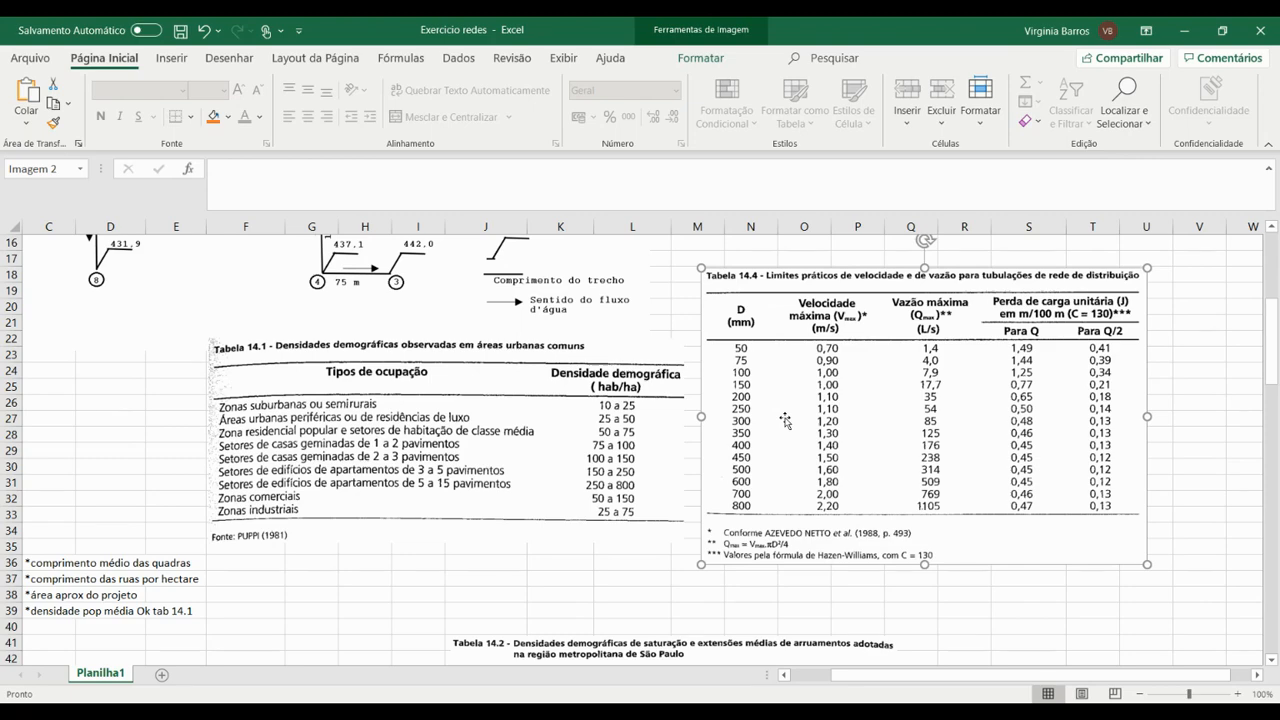
pyautogui.scroll(-1, 785, 420)
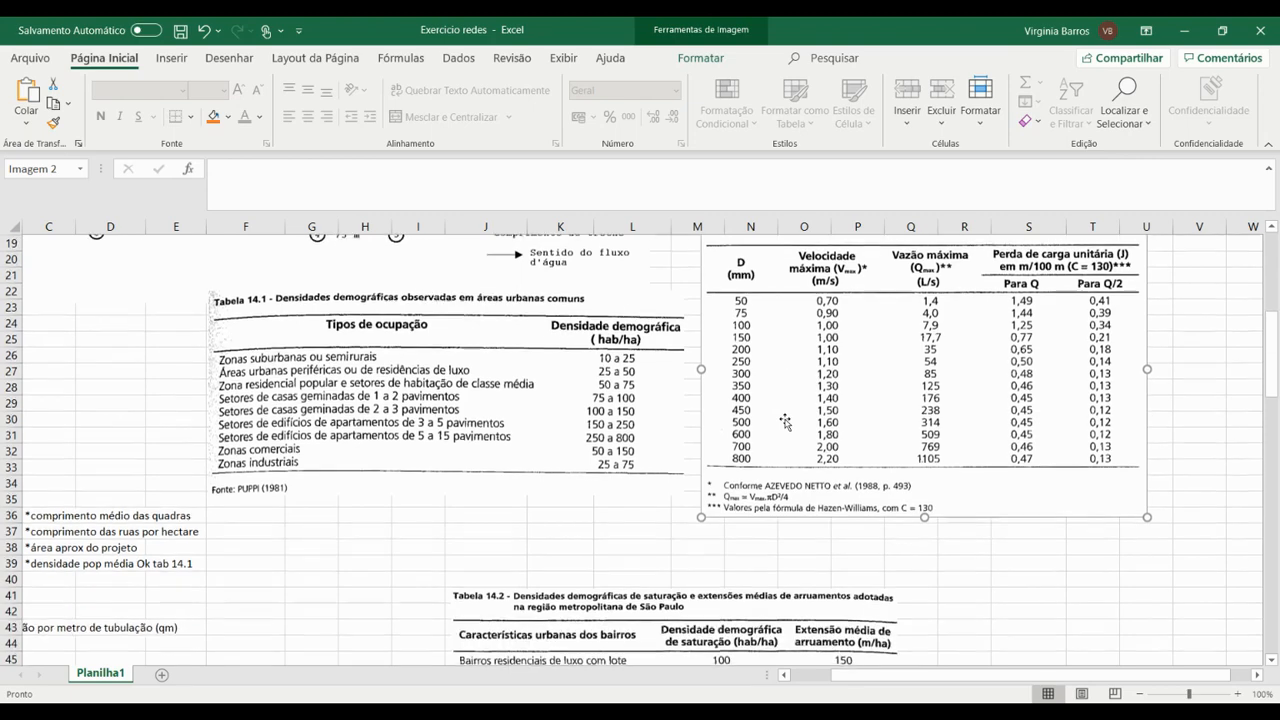
pyautogui.scroll(-3, 785, 428)
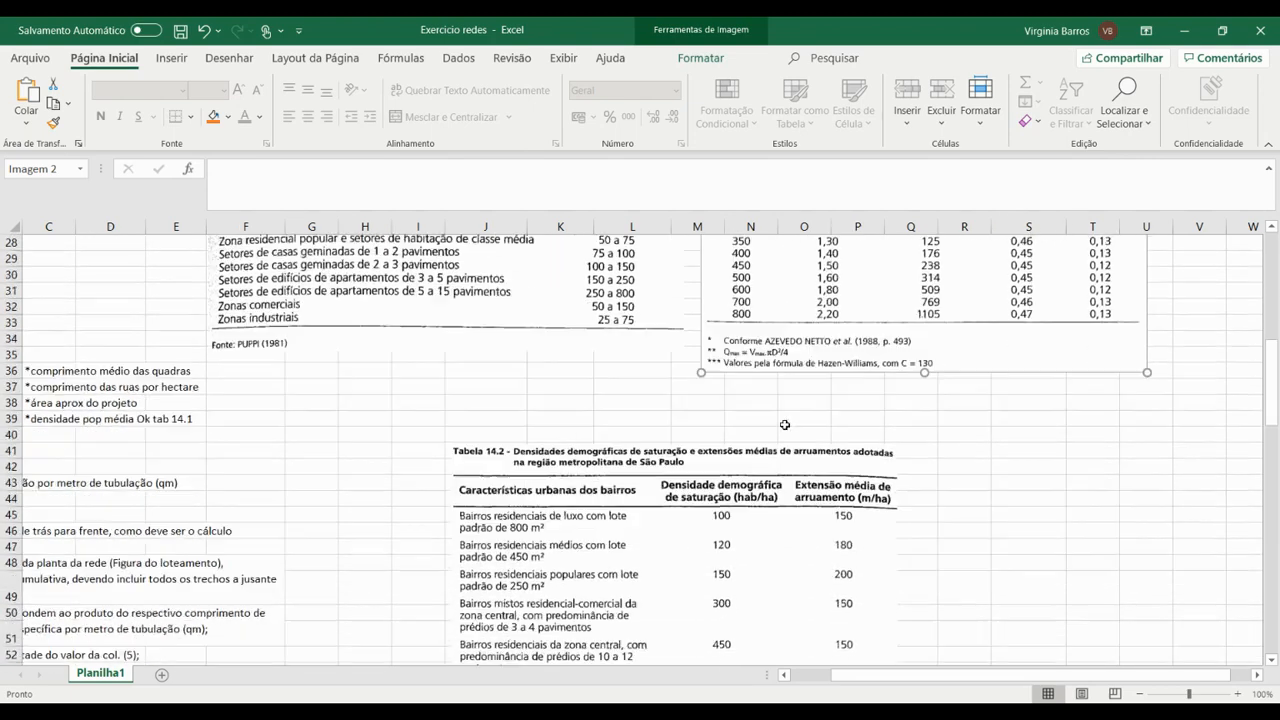
# Step: Check the diameter of segment 1 a 2 in H67 against the maximum flow limits in Tabela 14.4
pyautogui.scroll(3, 785, 425)
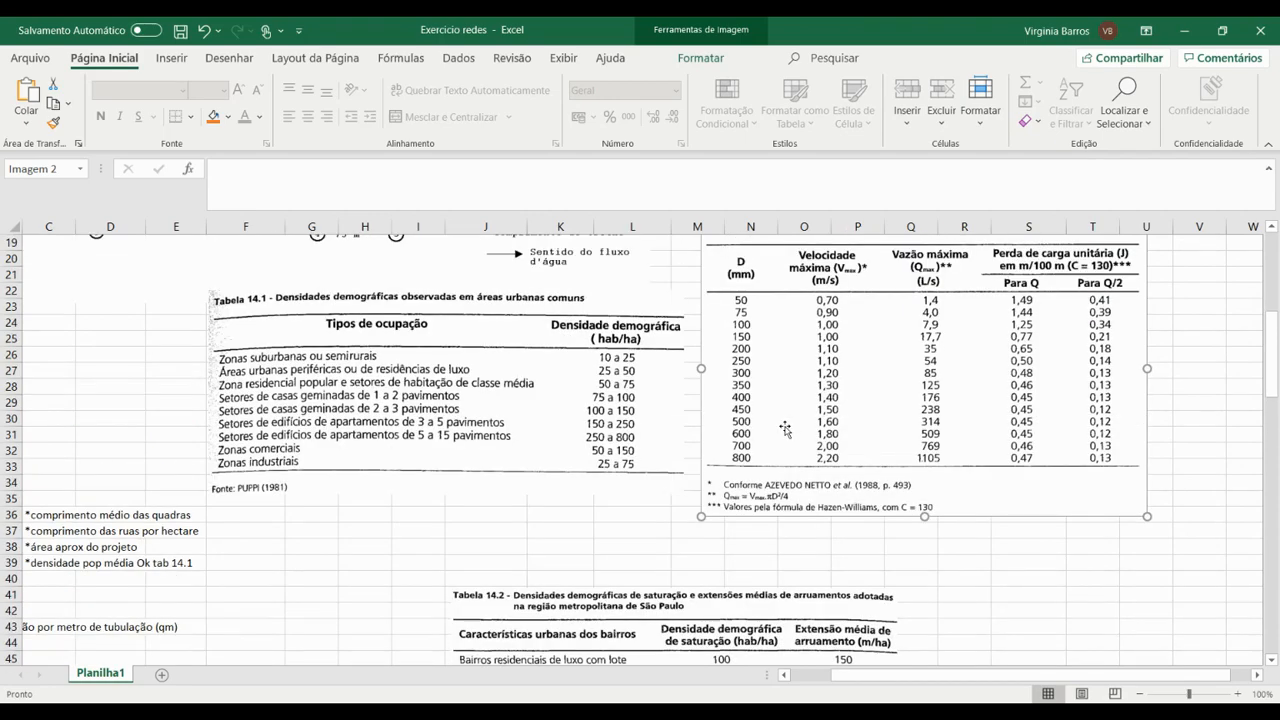
pyautogui.scroll(-15, 785, 428)
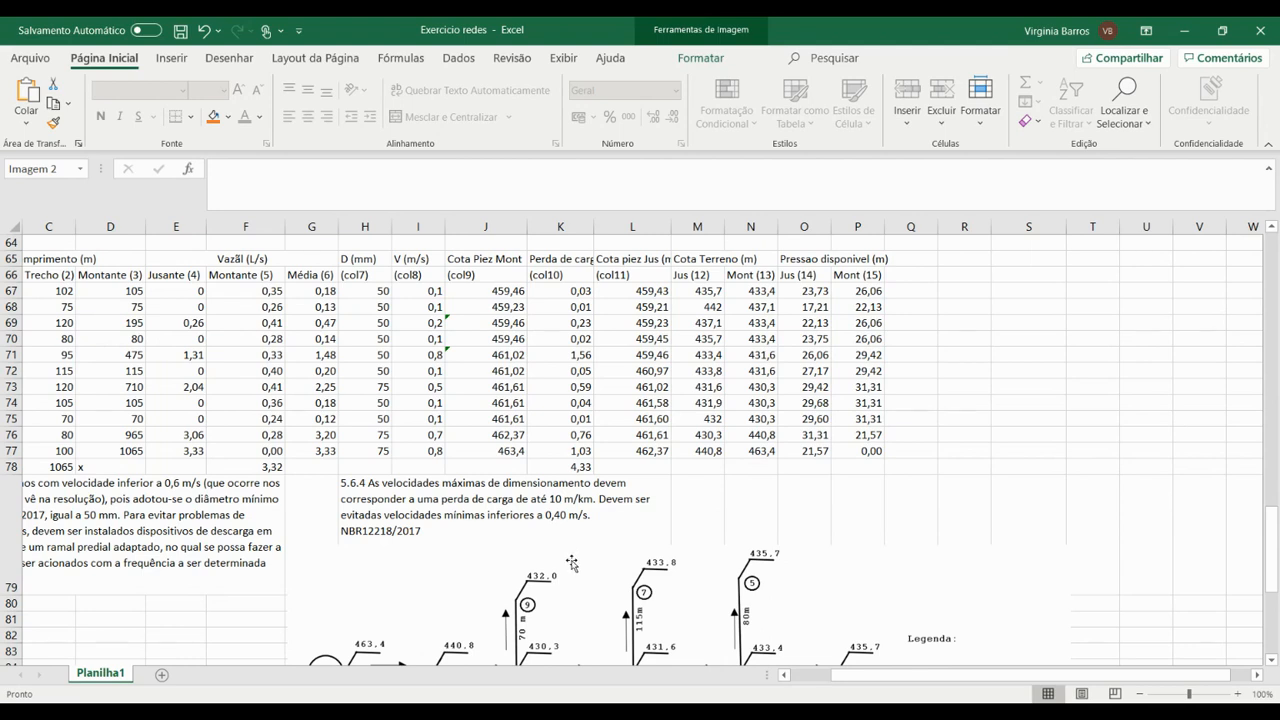
pyautogui.click(376, 290)
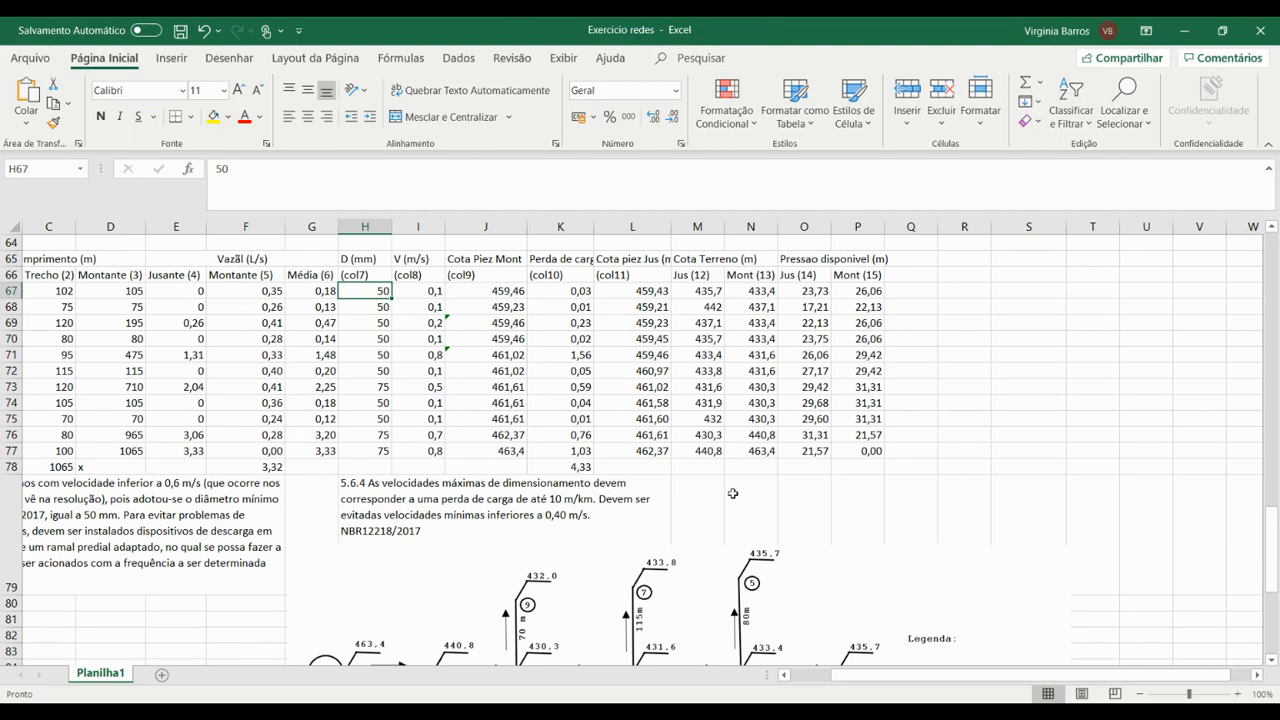
pyautogui.scroll(14, 664, 386)
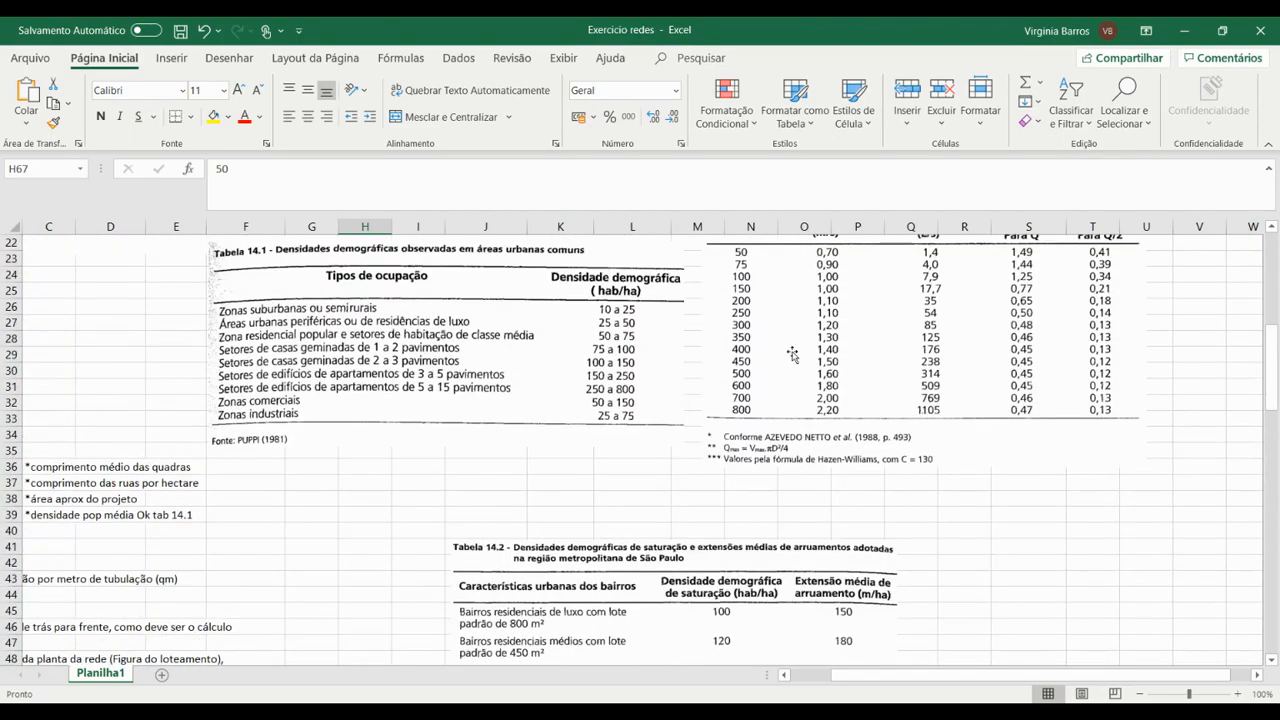
pyautogui.scroll(1, 869, 350)
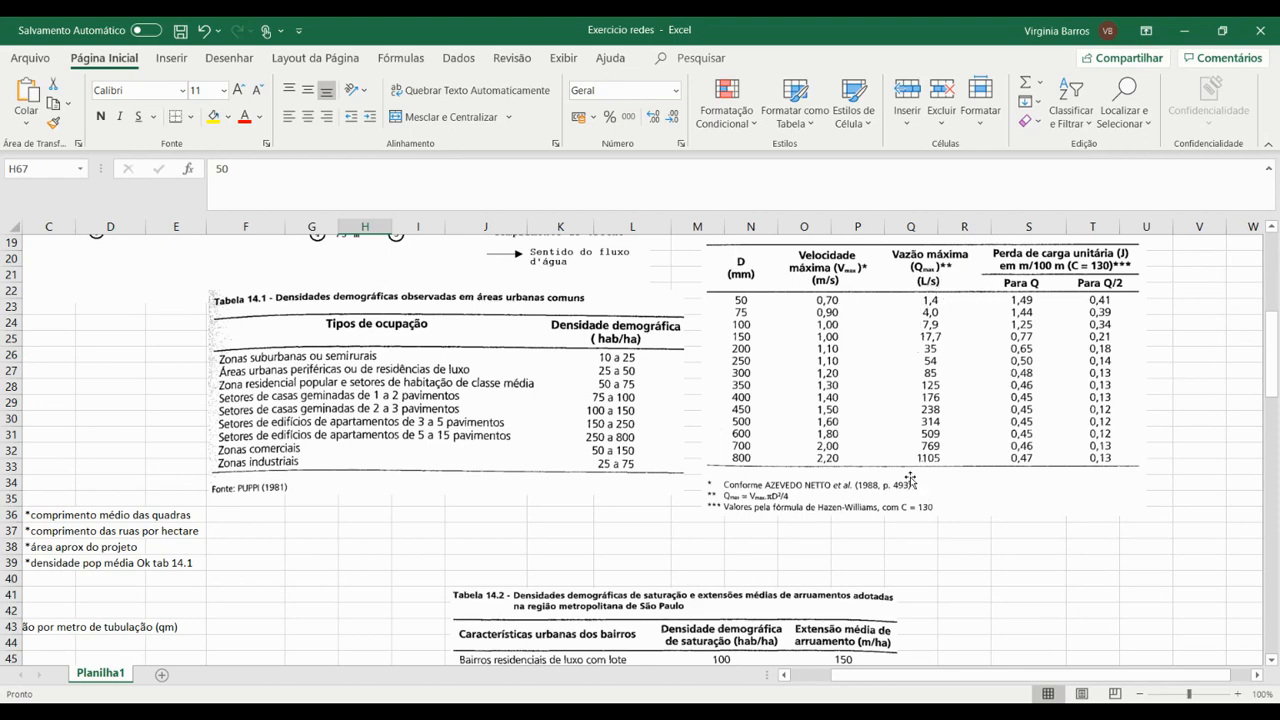
pyautogui.scroll(-1, 925, 345)
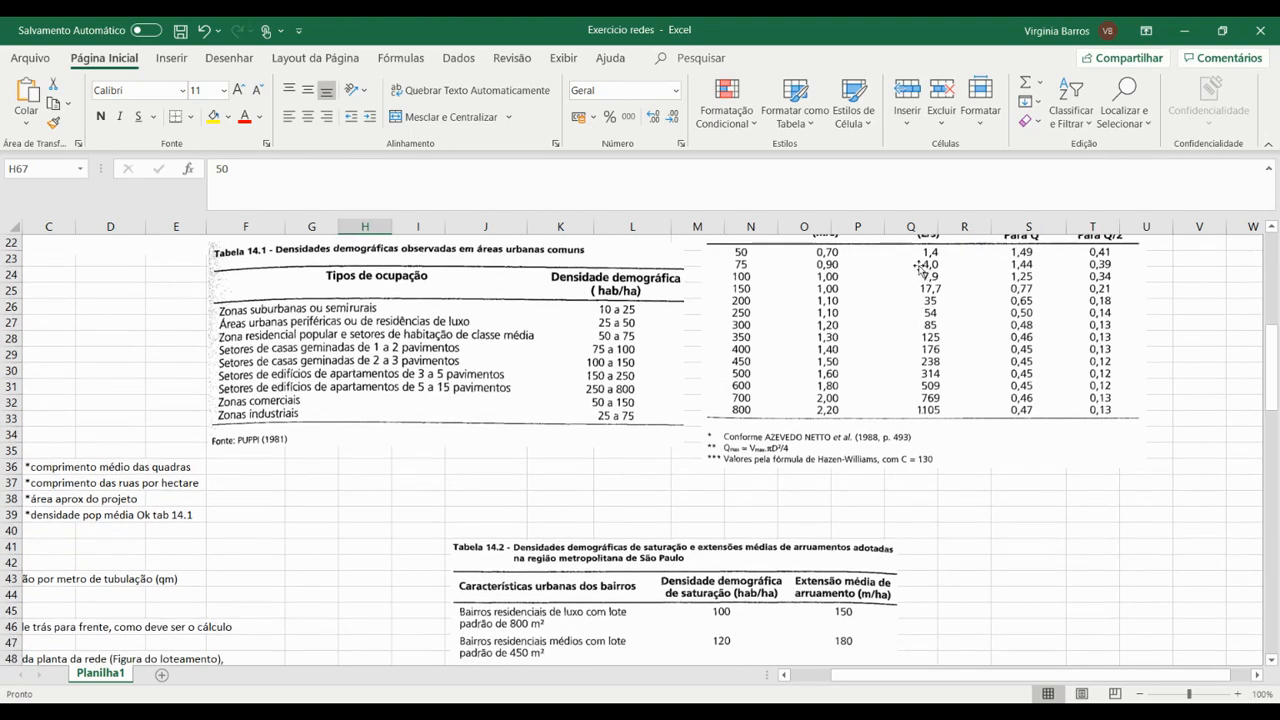
pyautogui.scroll(1, 920, 268)
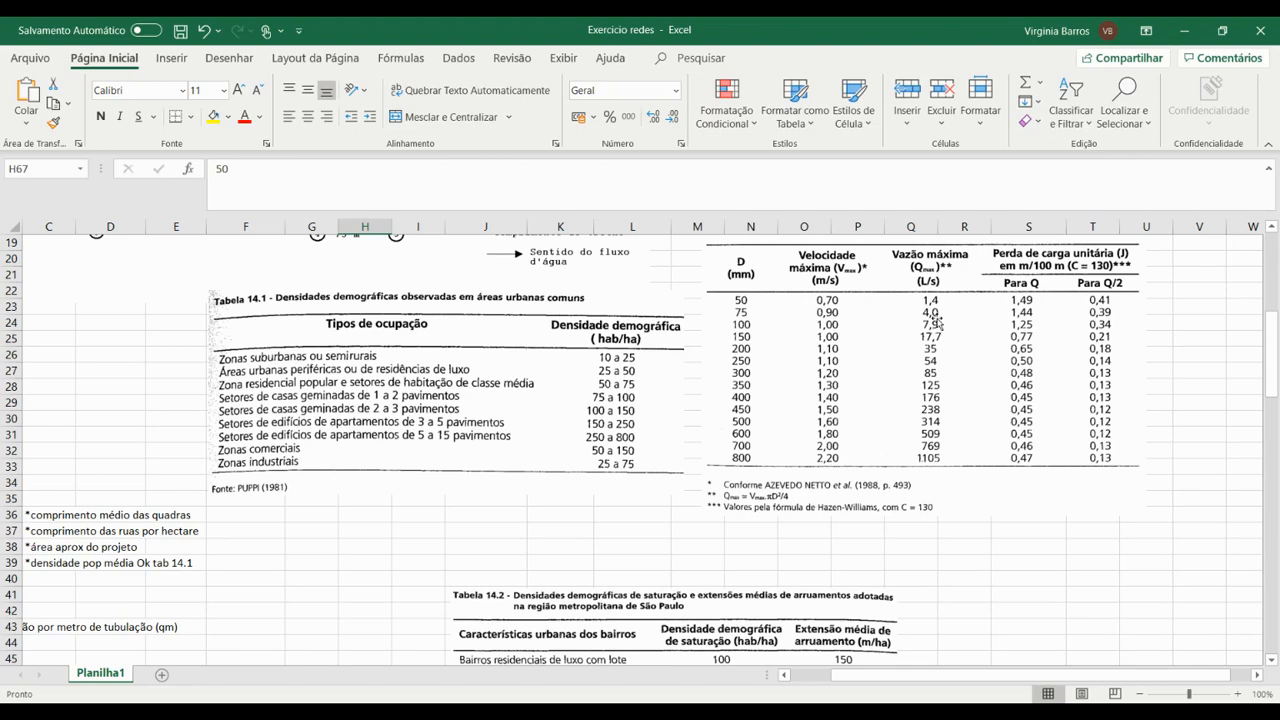
pyautogui.scroll(-12, 930, 325)
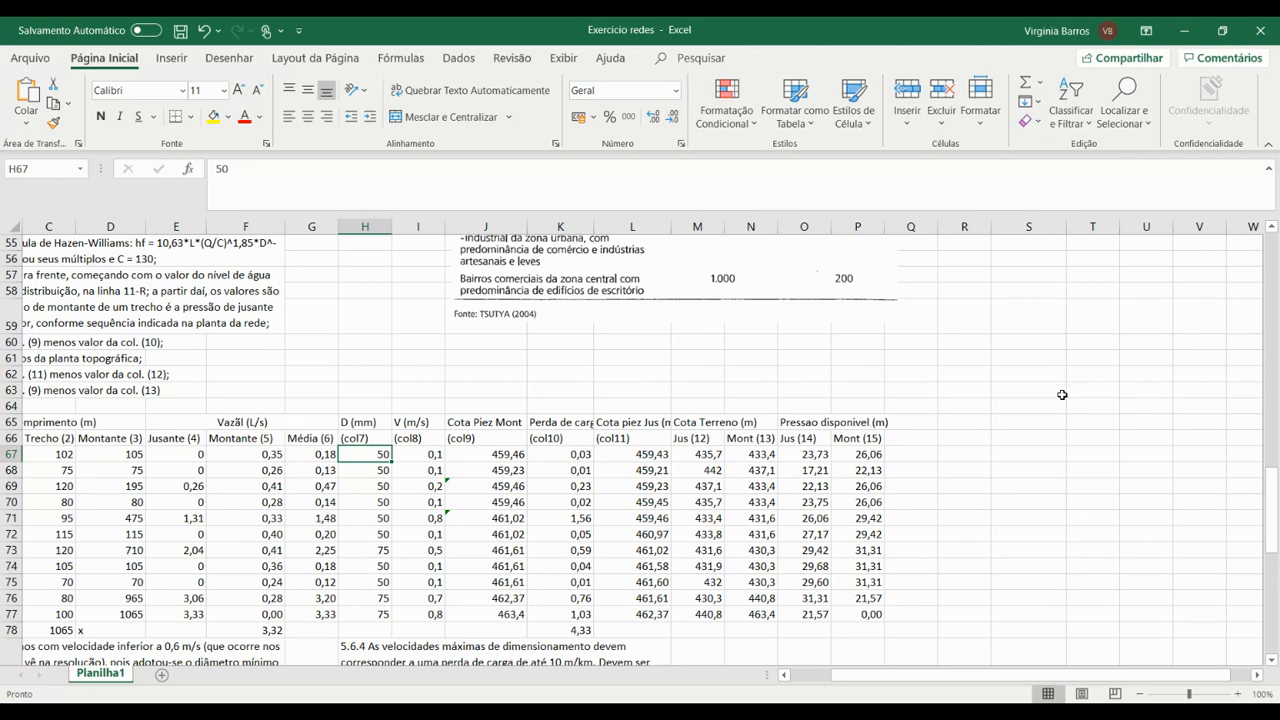
# Step: Check the mean flow and diameter of segment 6 a 10 against Tabela 14.4, and inspect segment 10 a 11's mean flow in G76
pyautogui.scroll(-1, 567, 403)
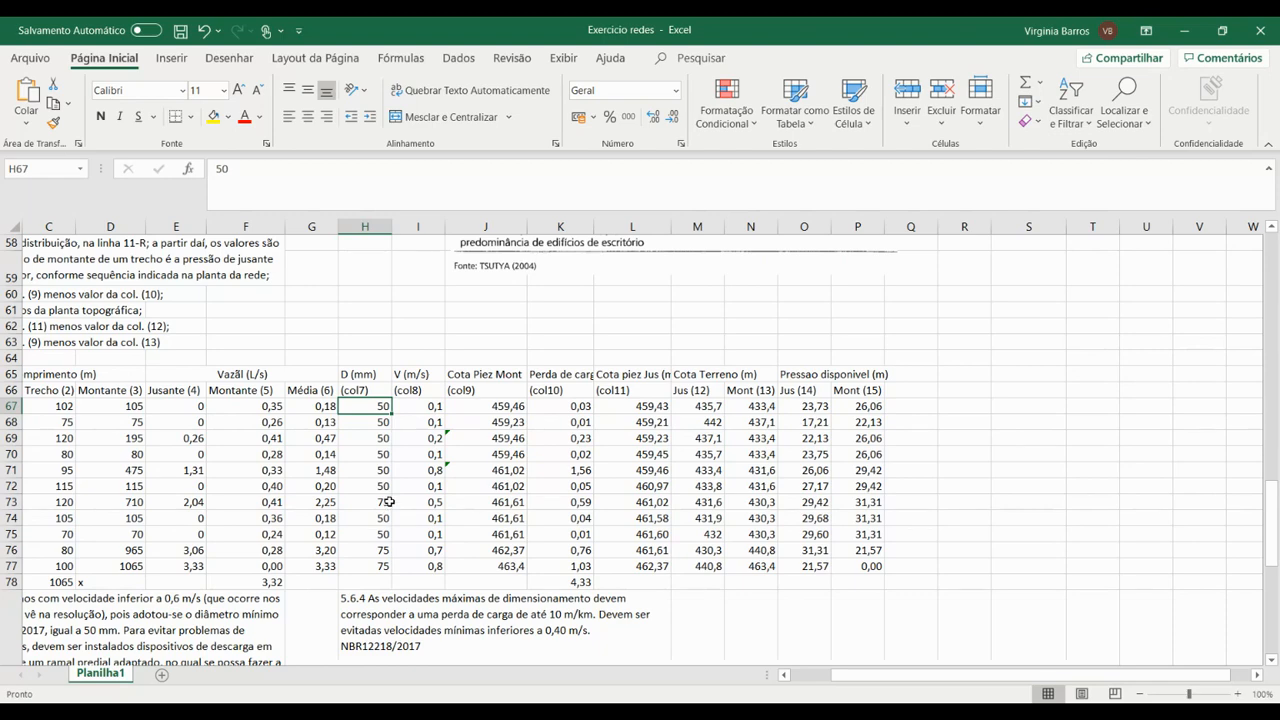
pyautogui.moveTo(388, 502); pyautogui.dragTo(334, 502)
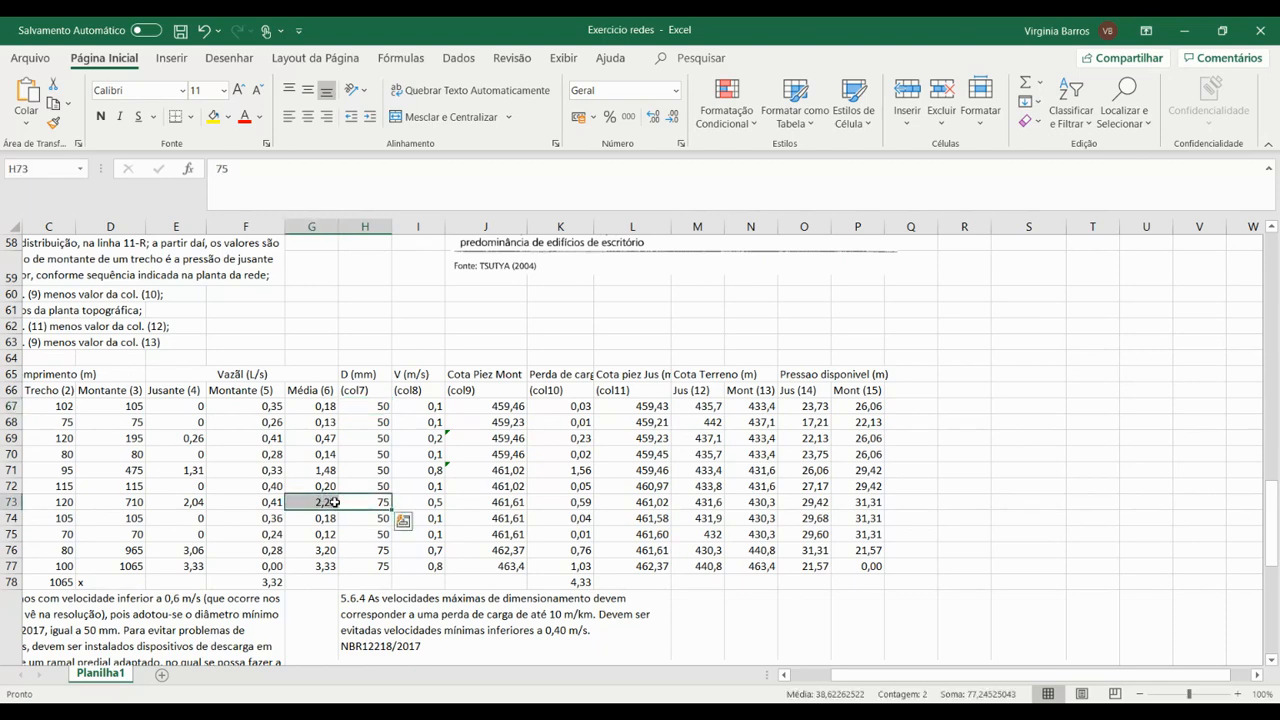
pyautogui.scroll(8, 871, 455)
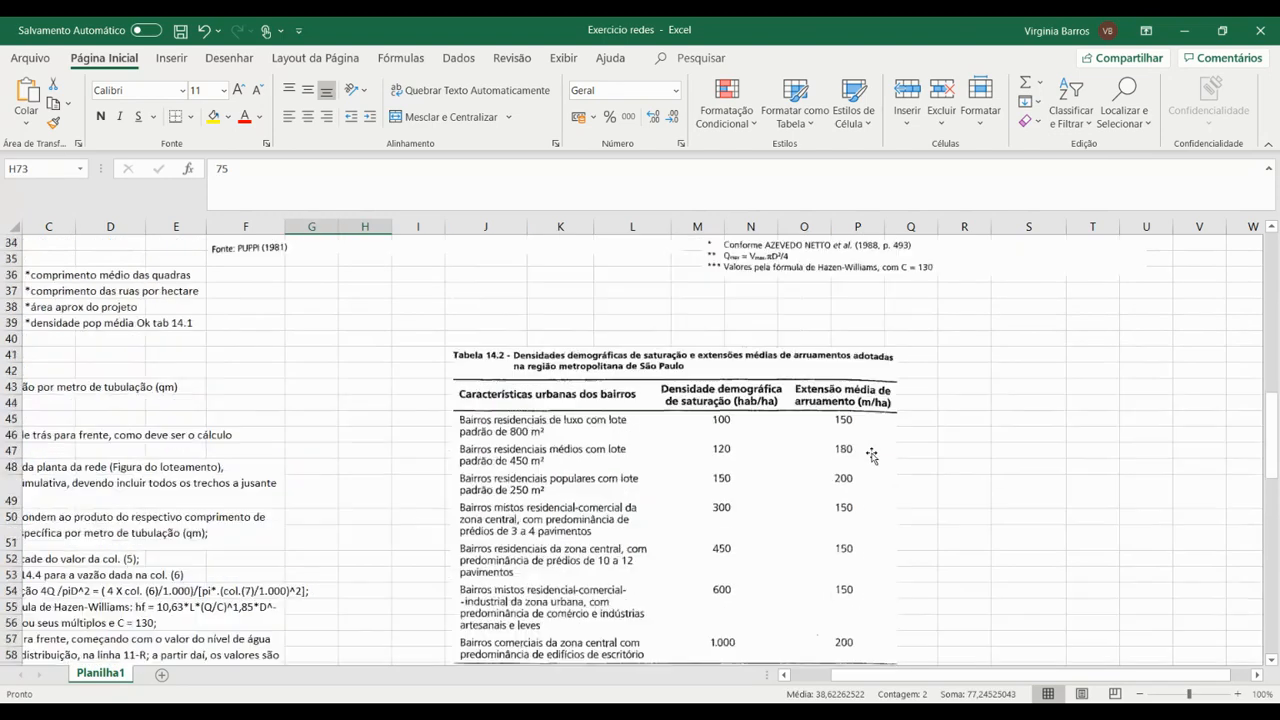
pyautogui.scroll(7, 871, 455)
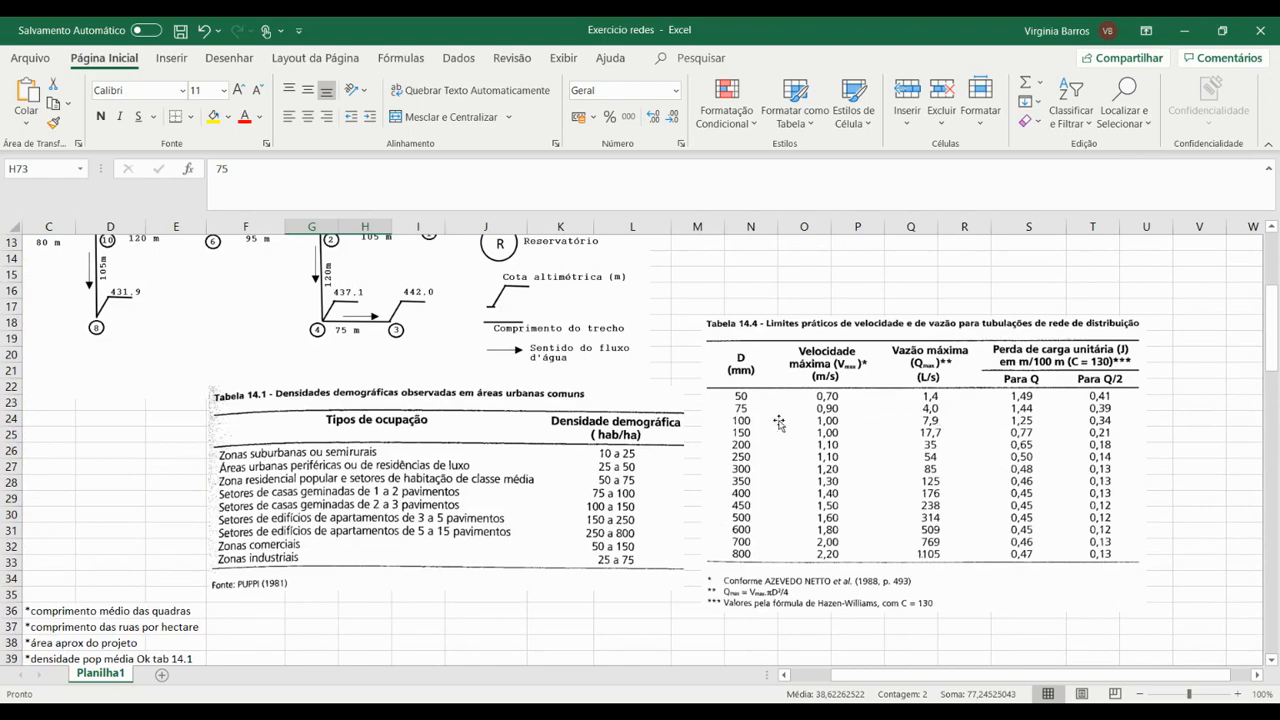
pyautogui.scroll(-4, 770, 423)
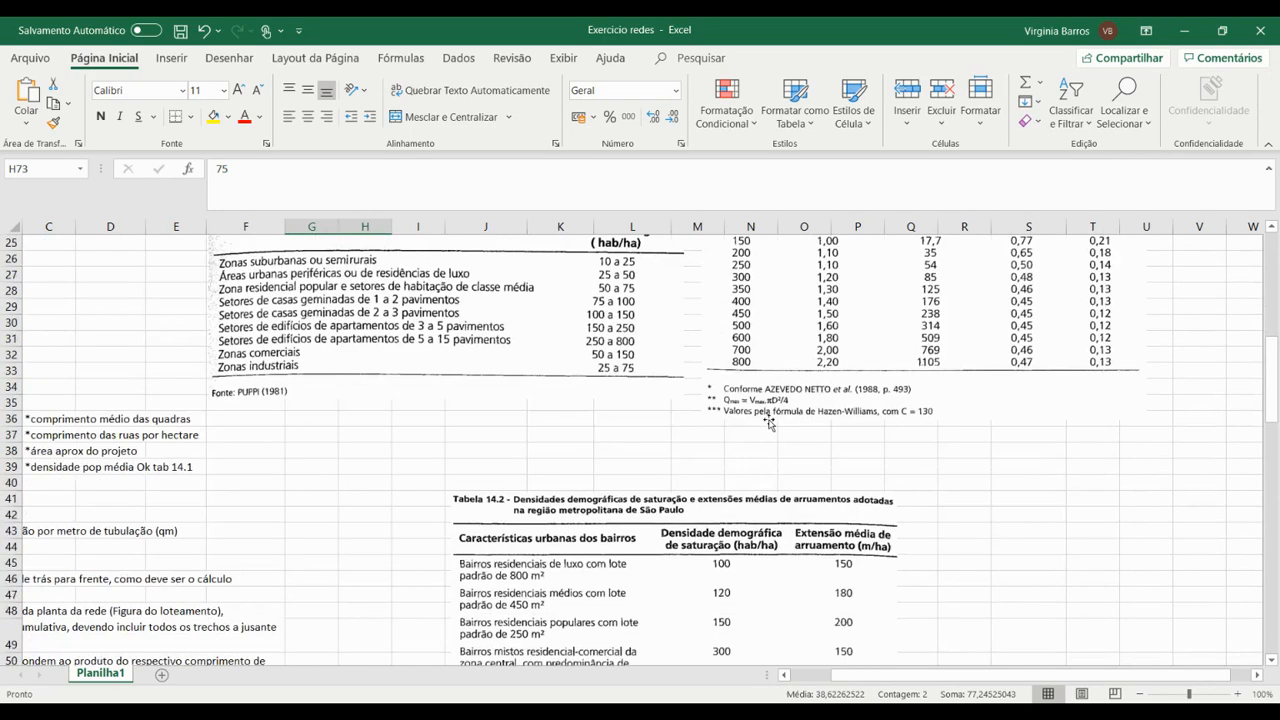
pyautogui.scroll(-12, 770, 423)
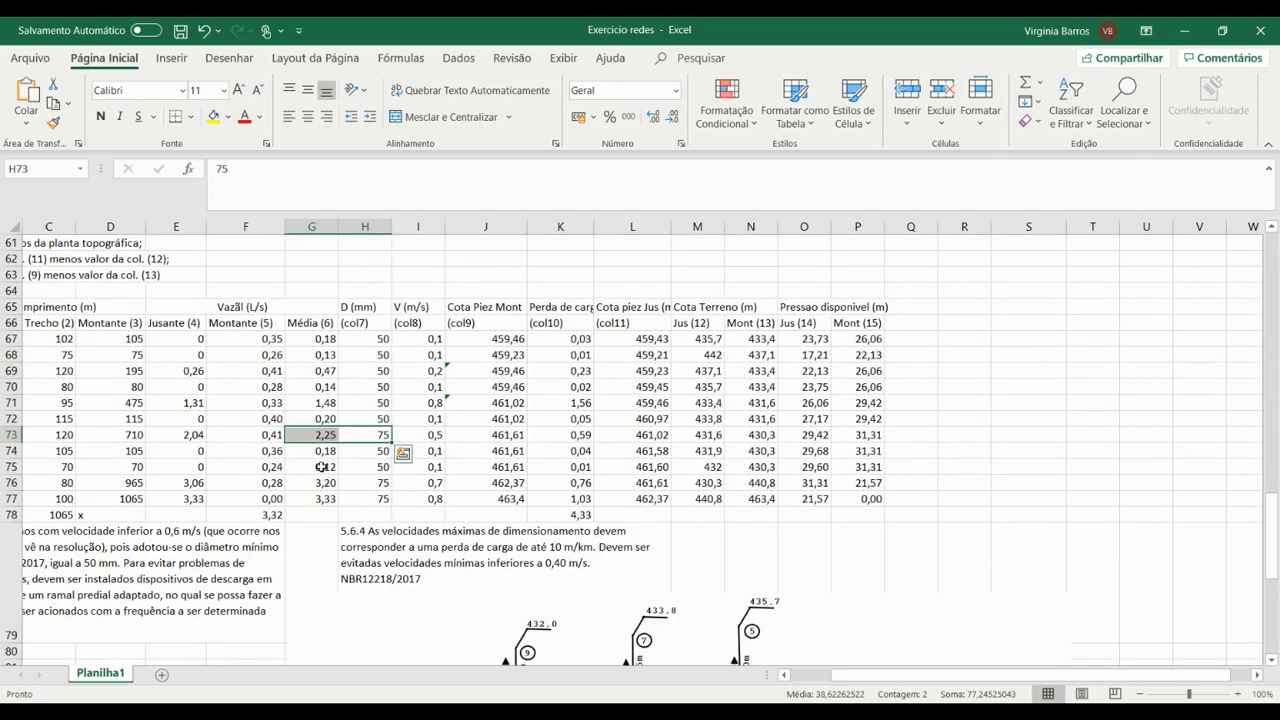
pyautogui.click(314, 481)
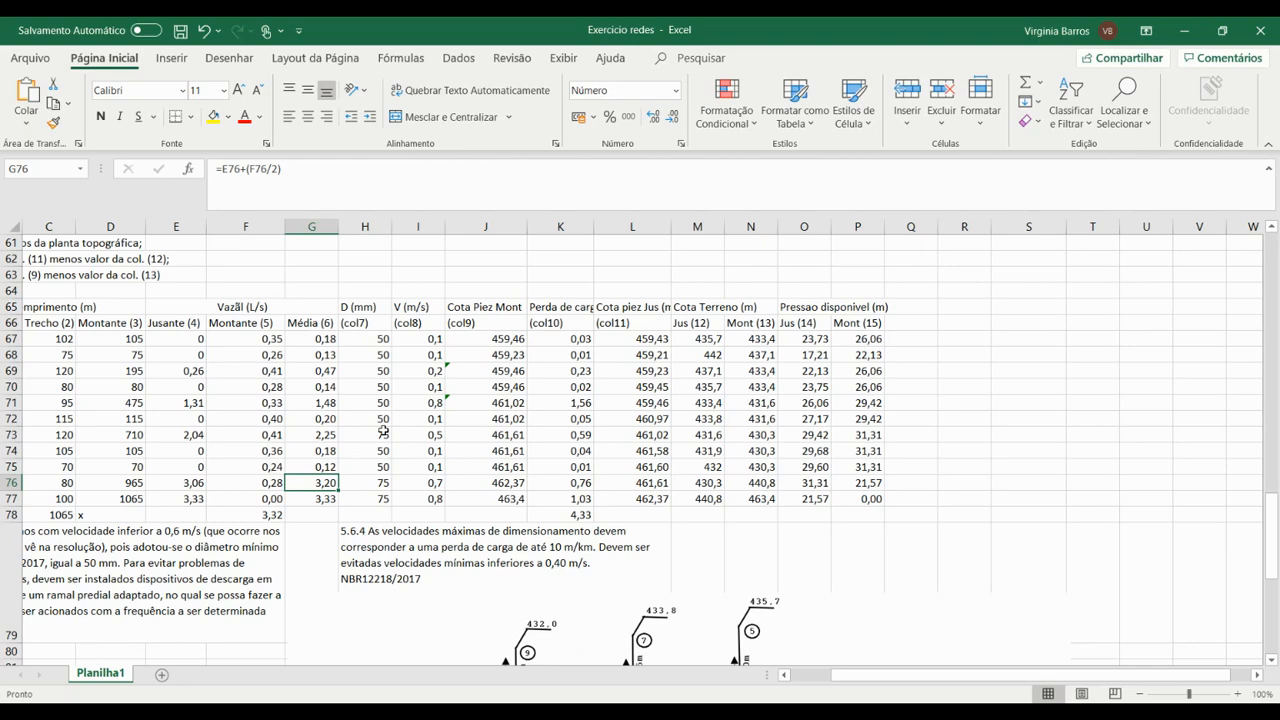
# Step: Examine the column (8) velocity equation in the procedure notes, cell A54
pyautogui.scroll(1, 394, 462)
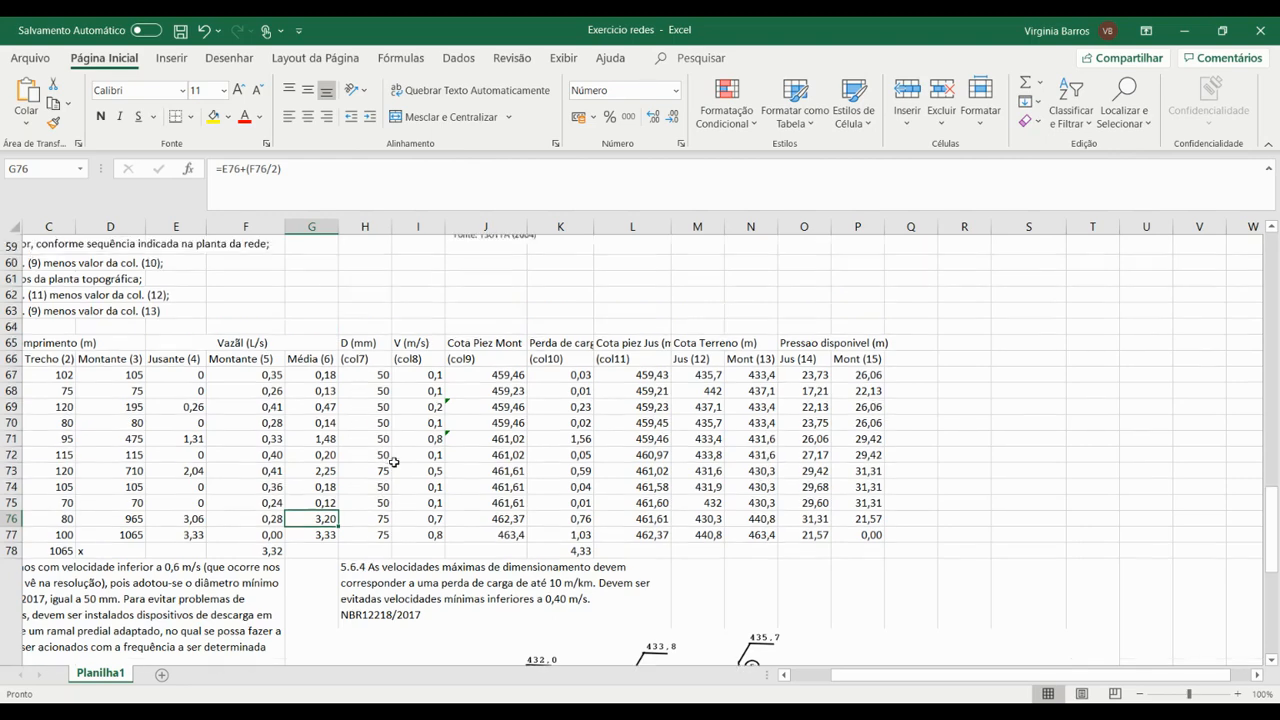
pyautogui.scroll(3, 394, 462)
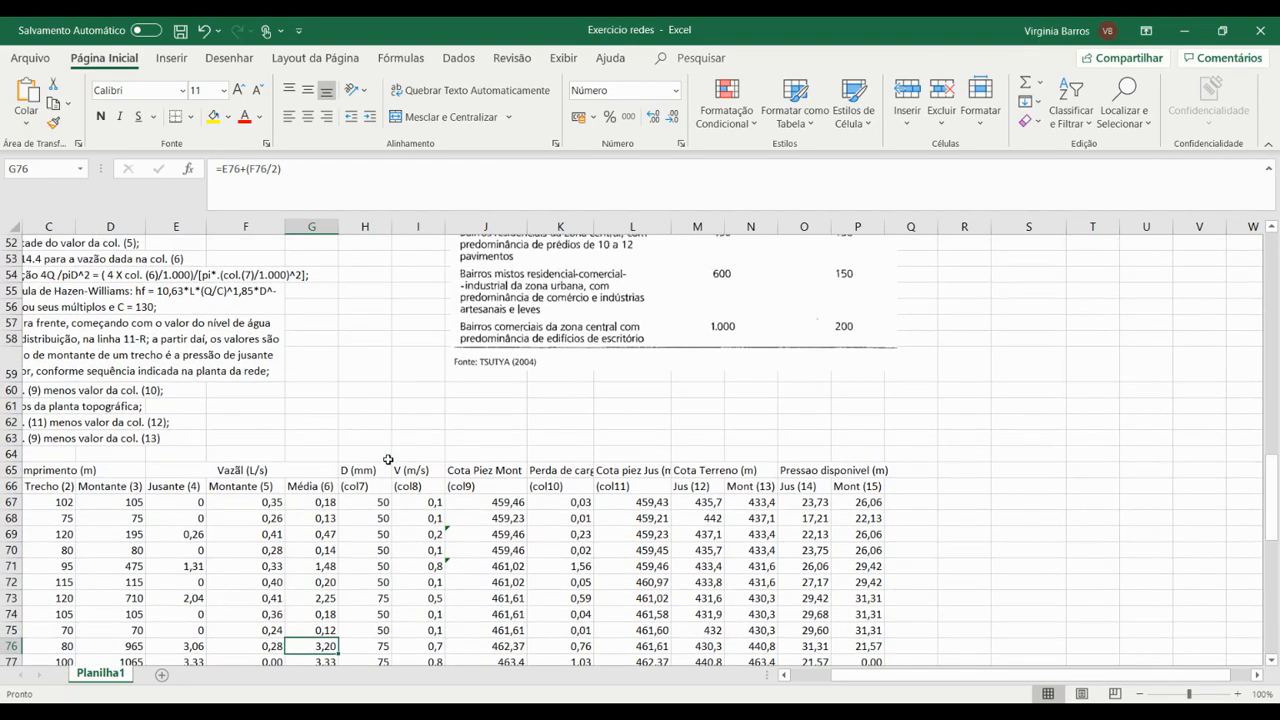
pyautogui.scroll(3, 388, 459)
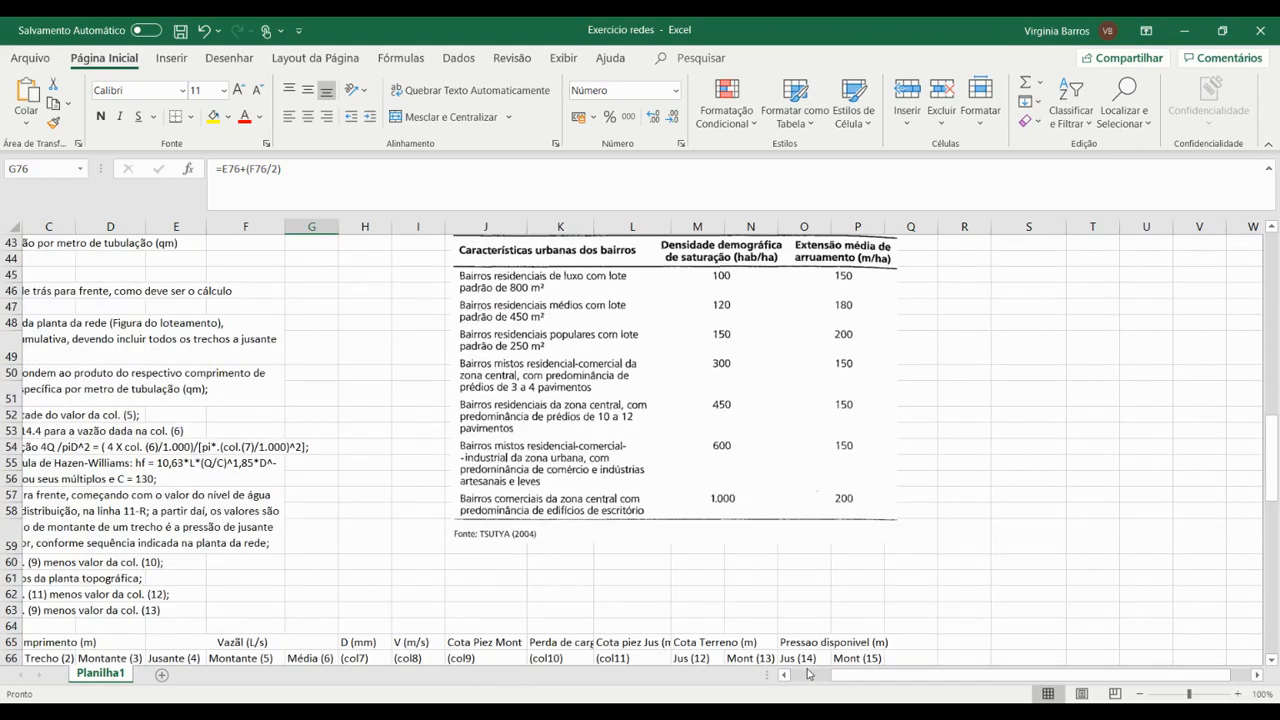
pyautogui.click(808, 674)
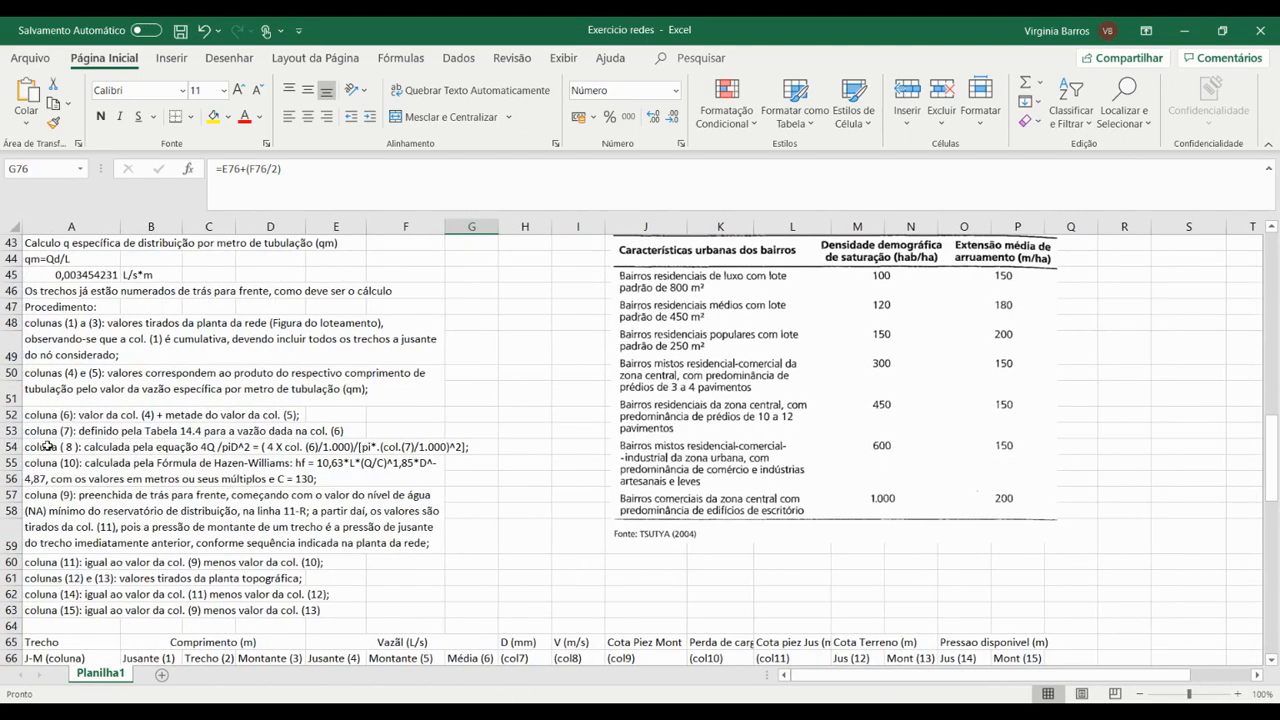
pyautogui.click(47, 446)
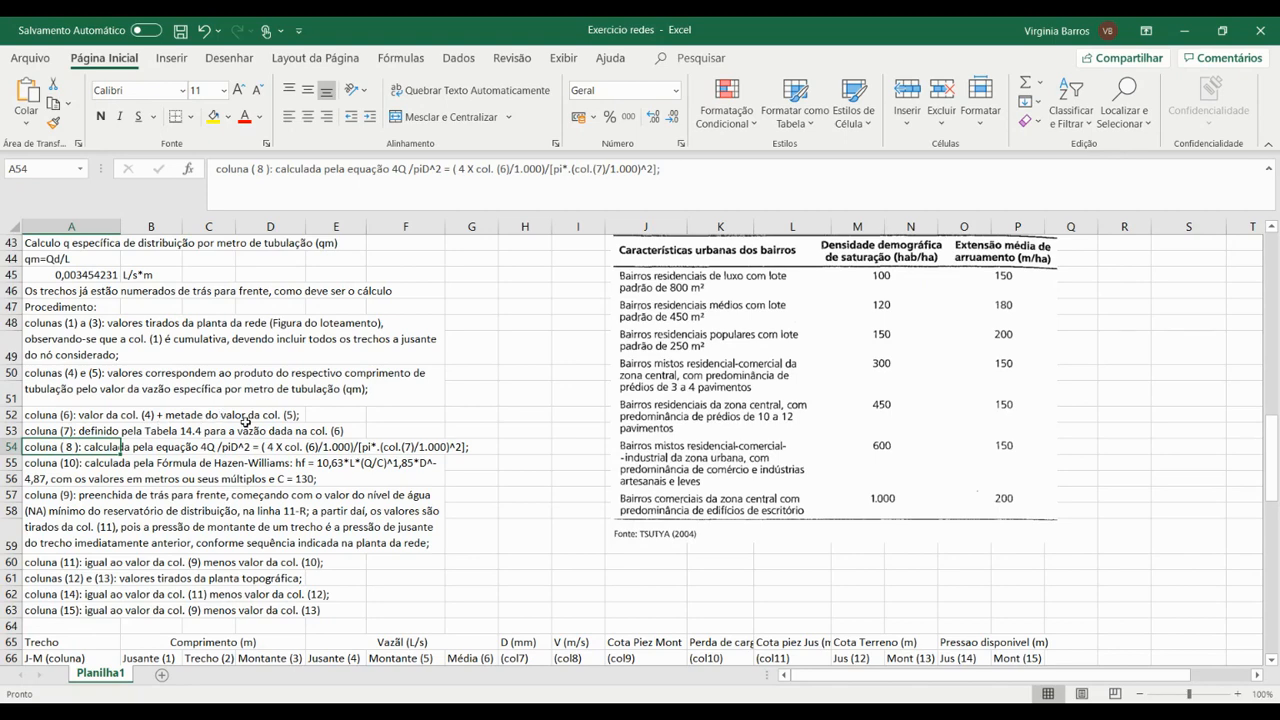
# Step: Inspect the velocity formula of segment 1 a 2 in I67 and briefly show its result with an extra decimal place
pyautogui.scroll(-3, 635, 520)
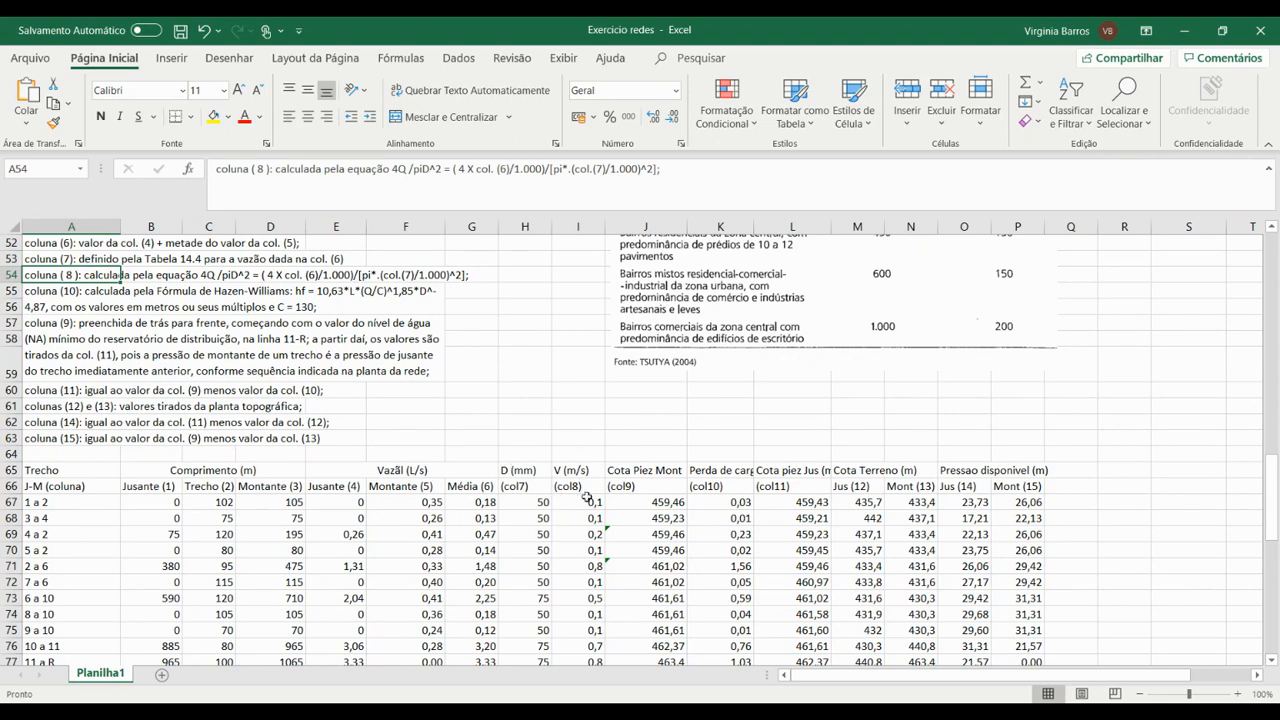
pyautogui.click(581, 503)
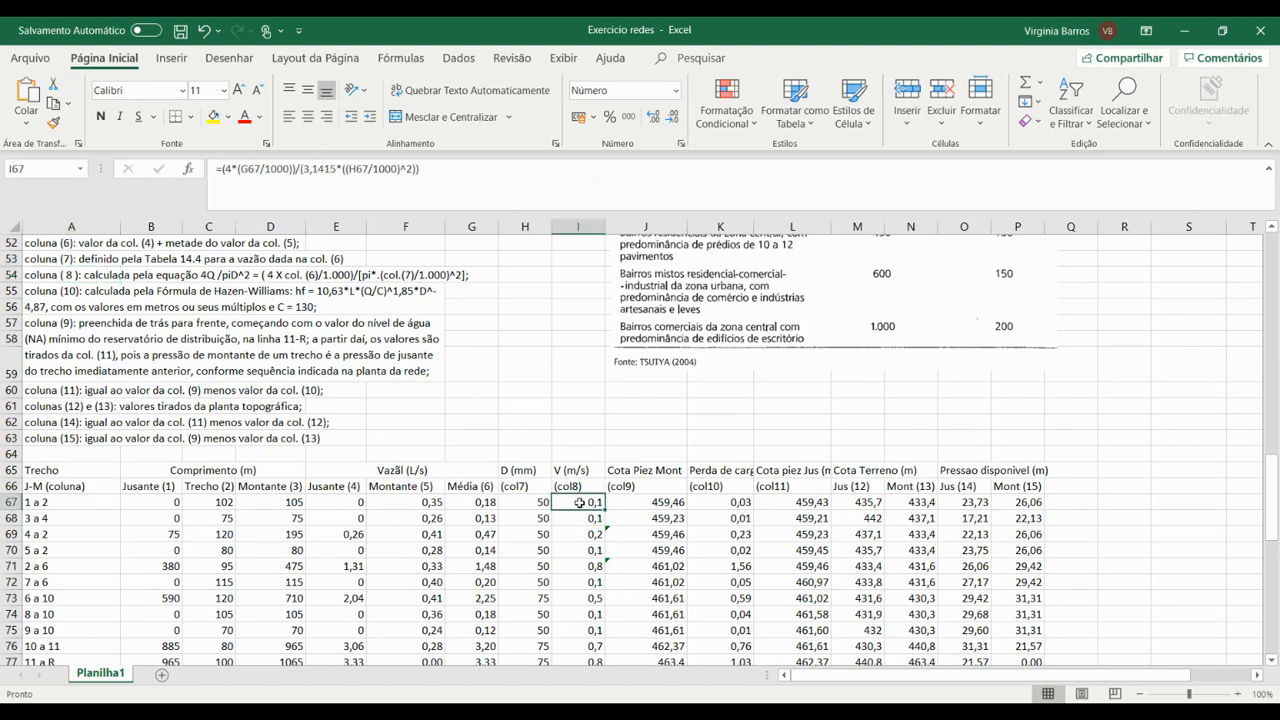
pyautogui.doubleClick(581, 503)
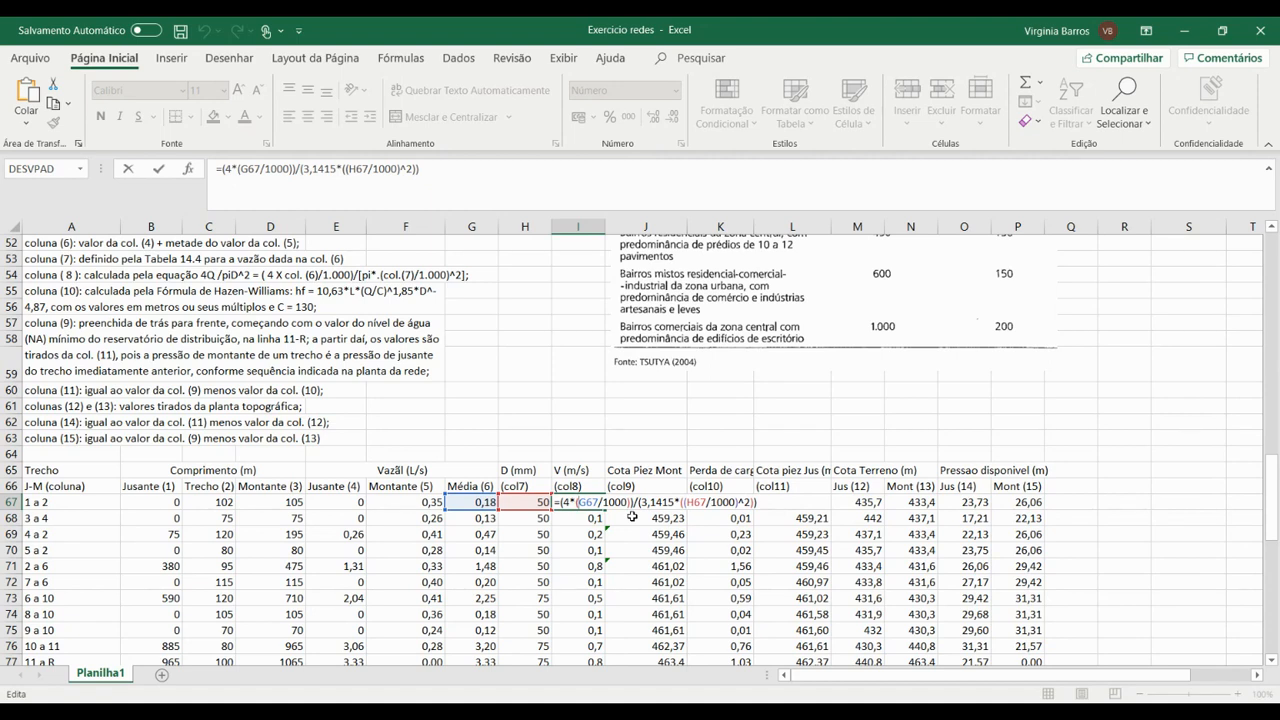
pyautogui.hotkey('ctrl', 'Return')
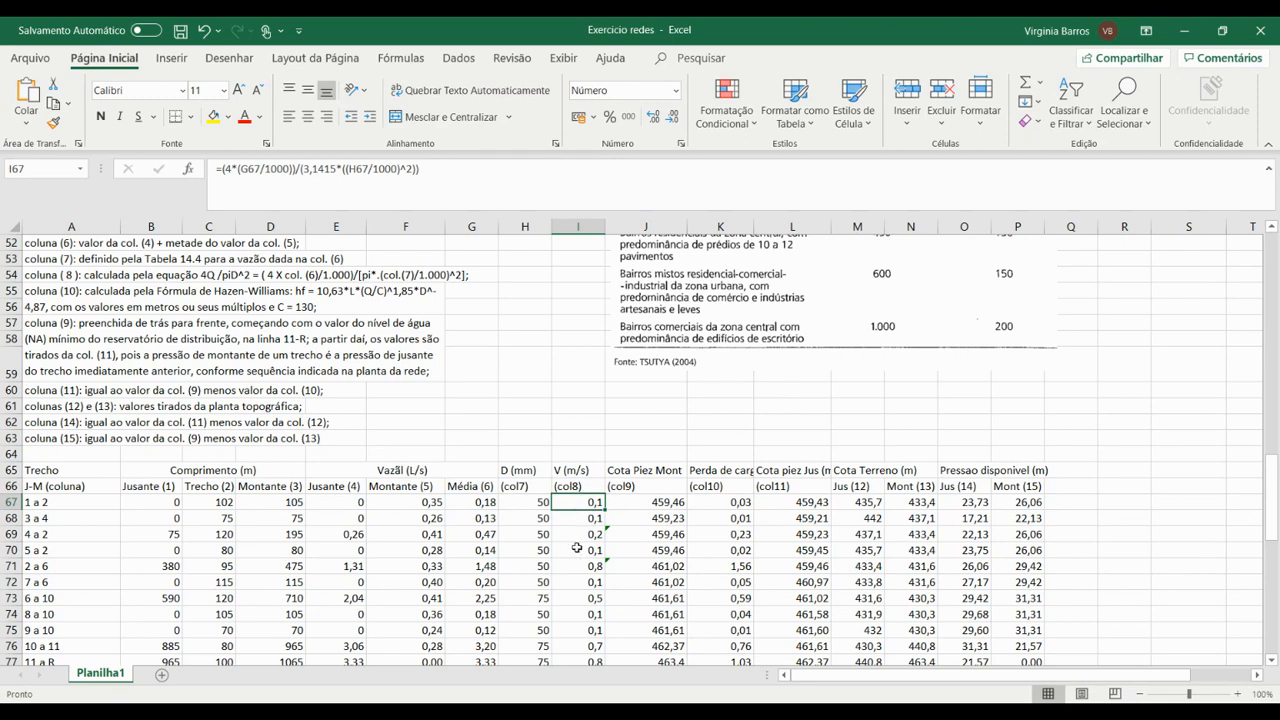
pyautogui.click(652, 119)
pyautogui.click(670, 121)
# Step: Change the velocity threshold in the OBS note in A79 to 0,4 m/s, in line with the NBR 12218/2017 minimum
pyautogui.scroll(-1, 585, 508)
pyautogui.scroll(-1, 583, 508)
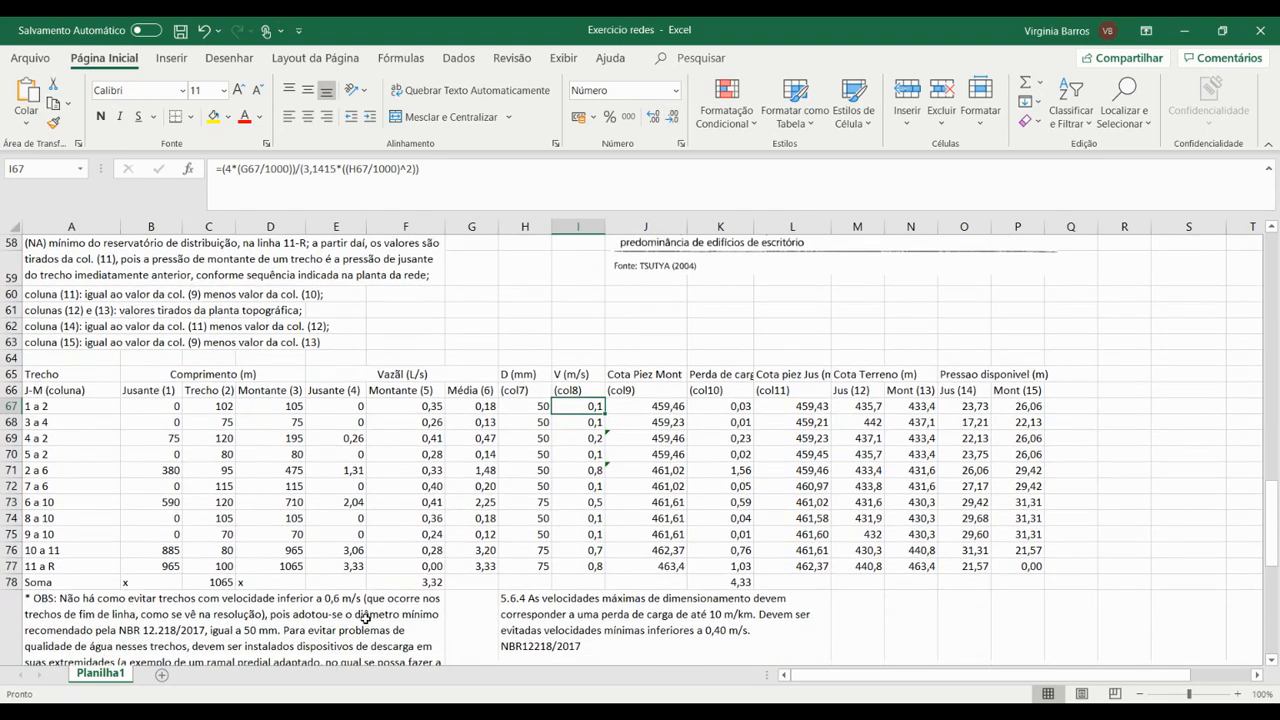
pyautogui.scroll(-1, 367, 620)
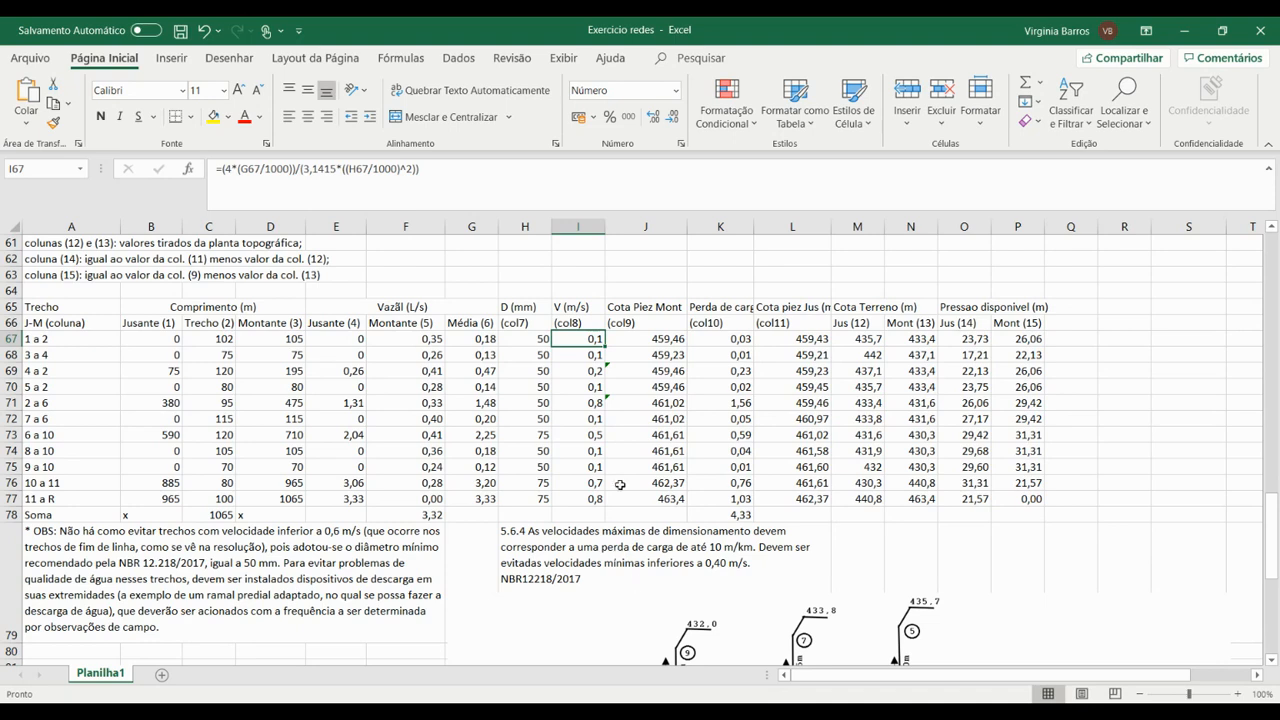
pyautogui.click(323, 573)
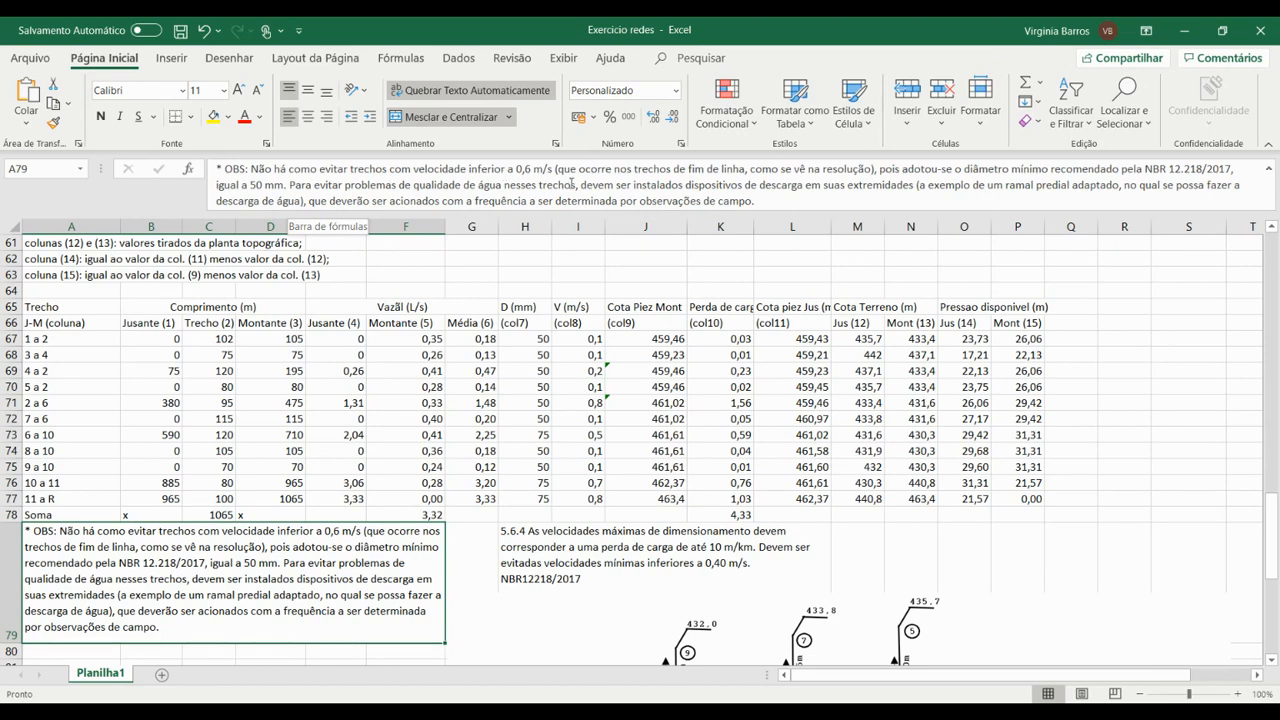
pyautogui.click(527, 170)
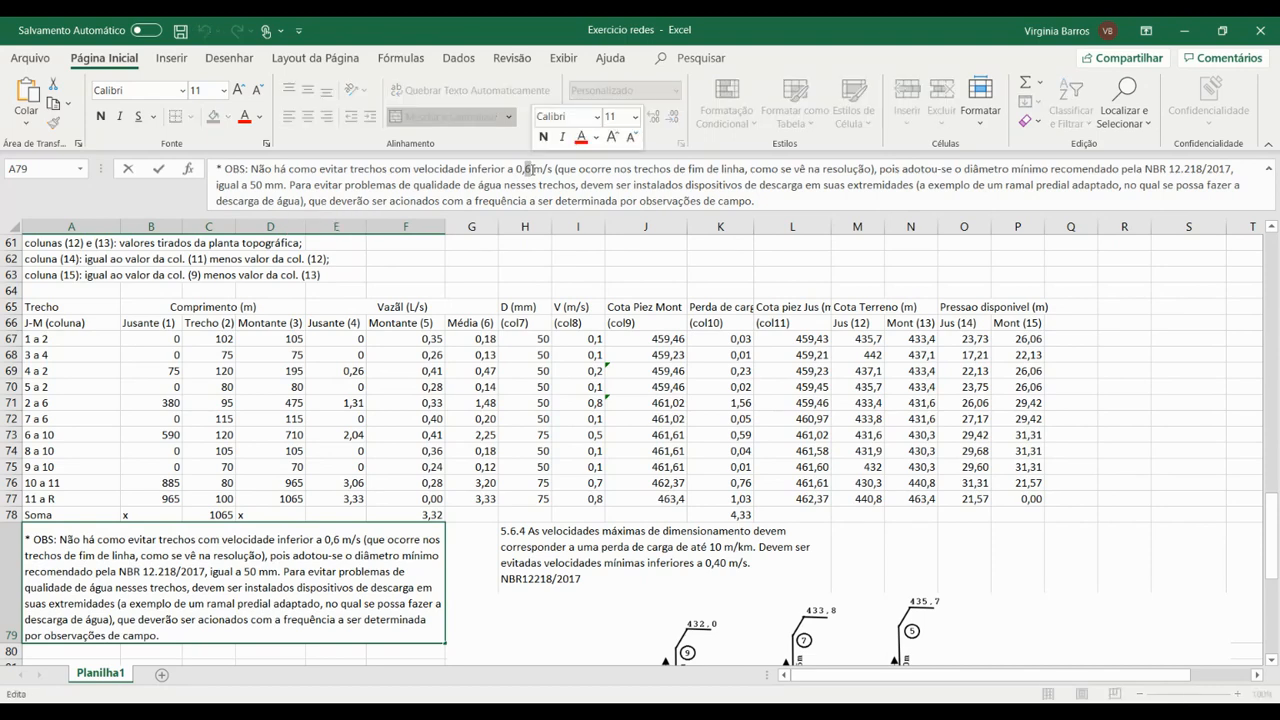
pyautogui.write('4')
pyautogui.hotkey('ctrl', 'Return')
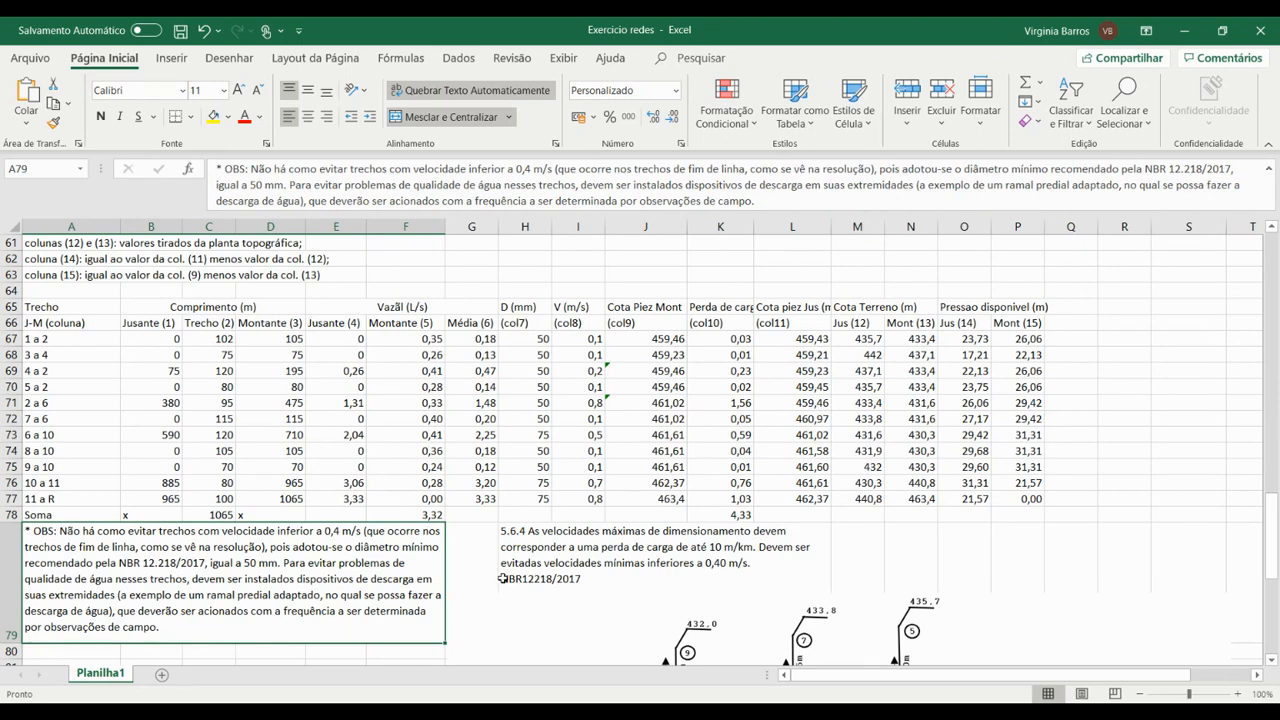
pyautogui.click(466, 574)
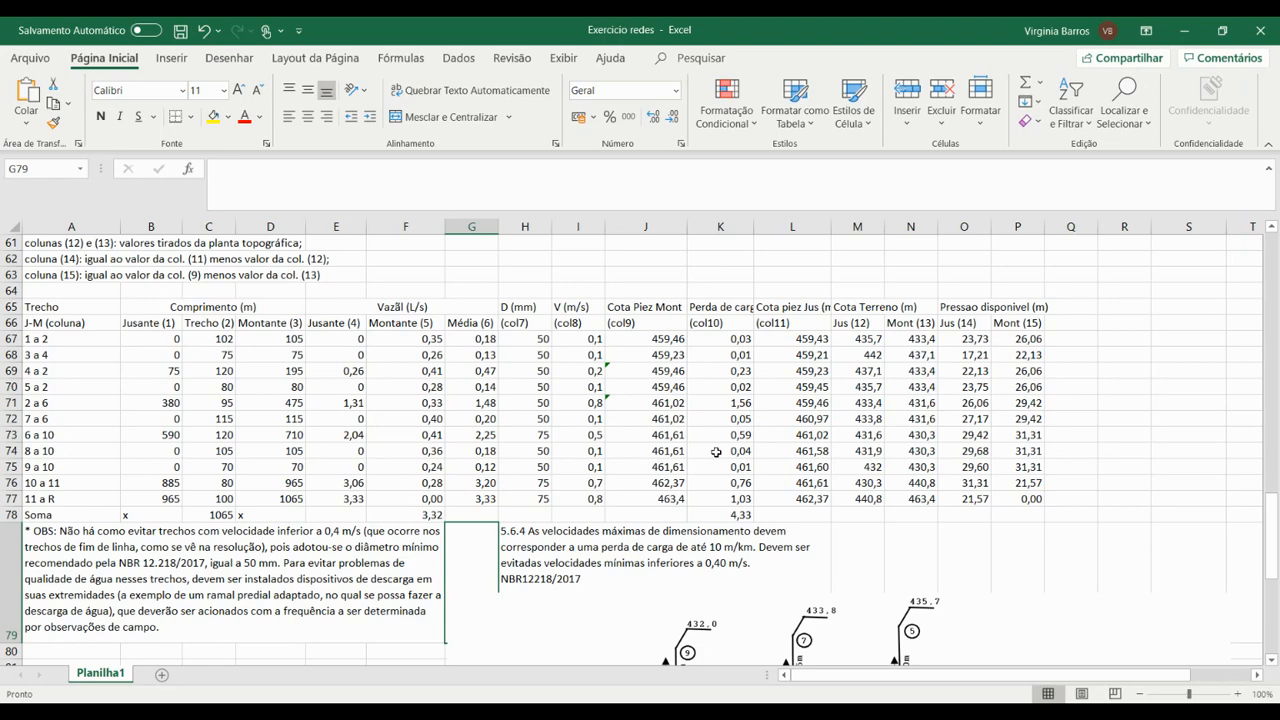
# Step: Examine the column (9) header in J65 and trace segment 11 a R's upstream piezometric head in J77 to the Namin value in B30
pyautogui.scroll(3, 716, 452)
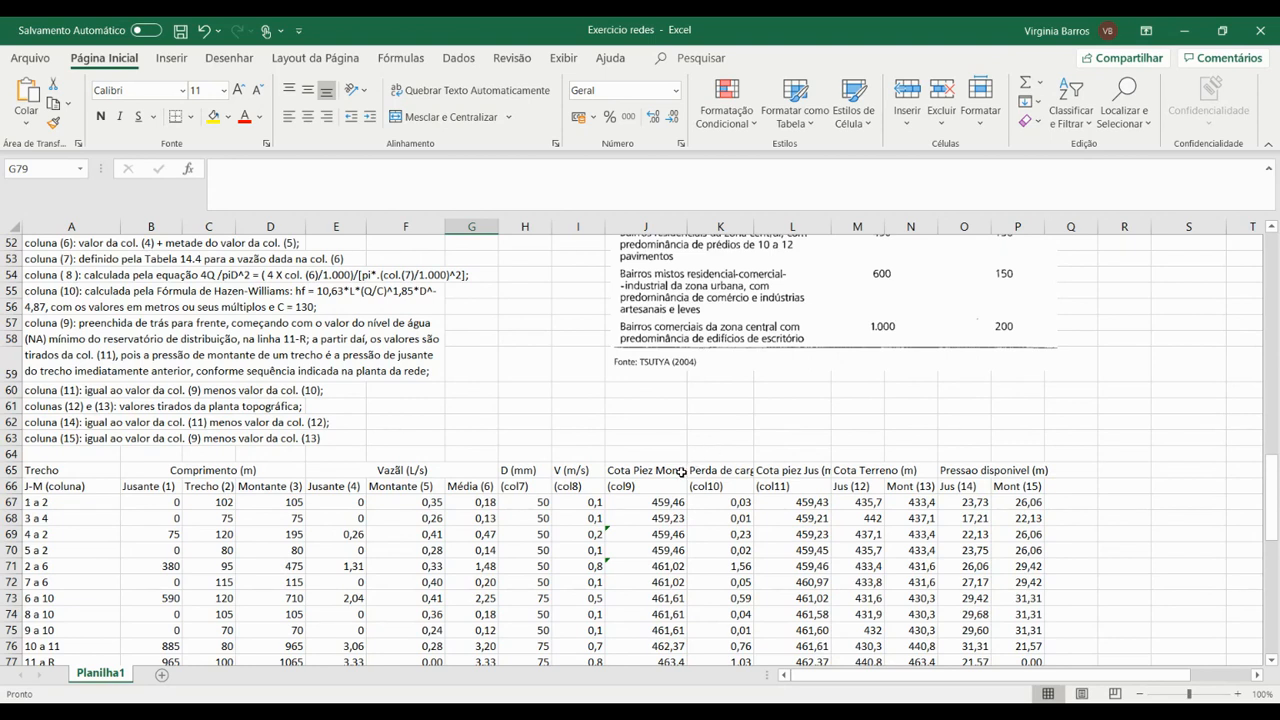
pyautogui.click(681, 470)
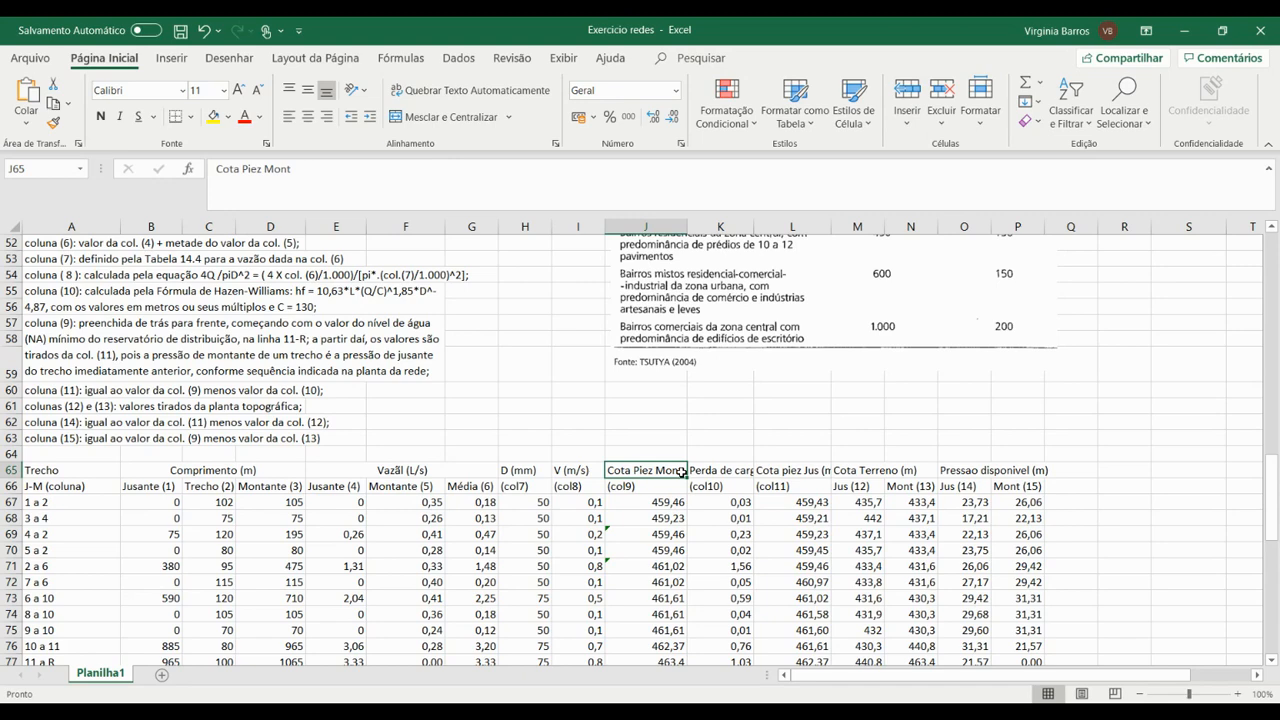
pyautogui.scroll(-1, 494, 441)
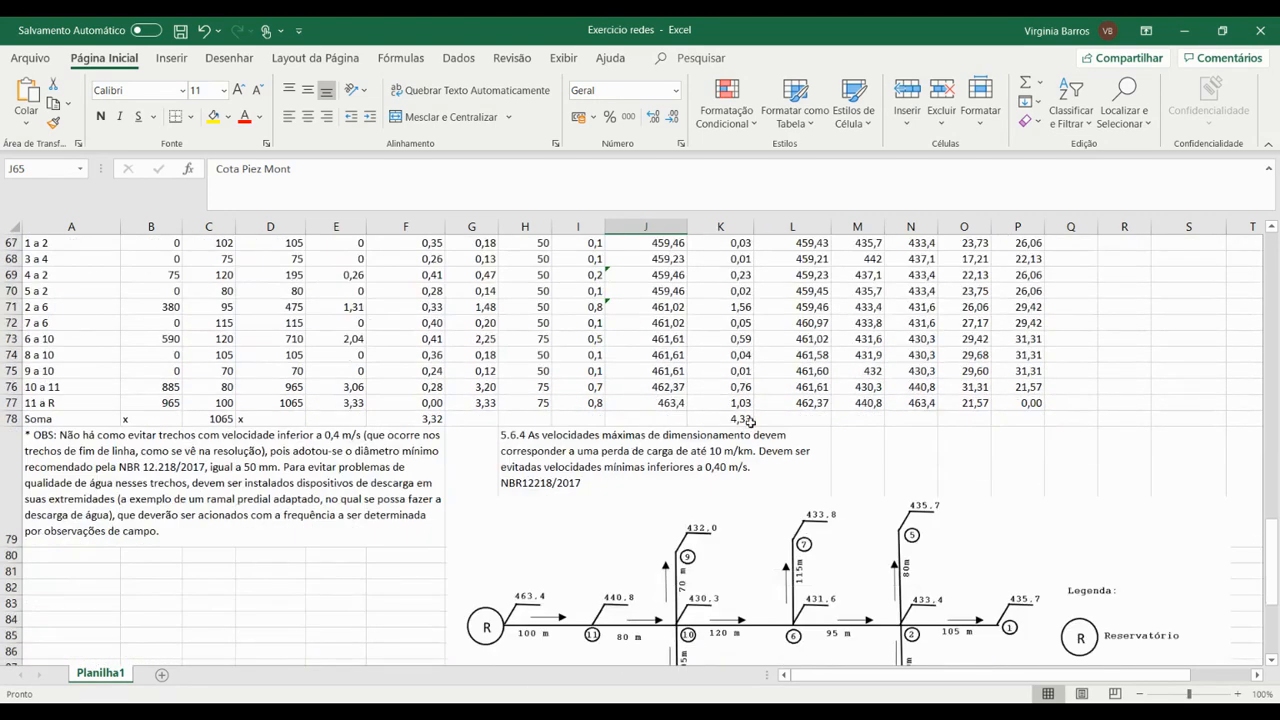
pyautogui.click(670, 403)
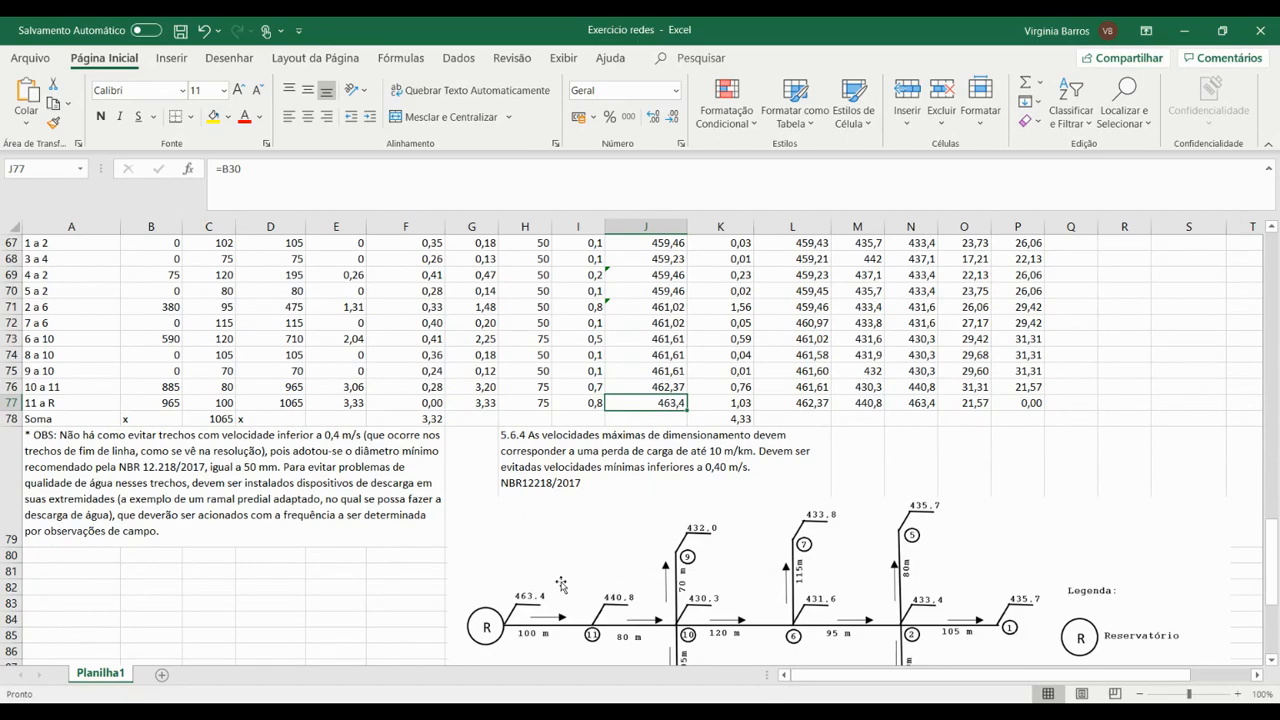
pyautogui.scroll(19, 725, 512)
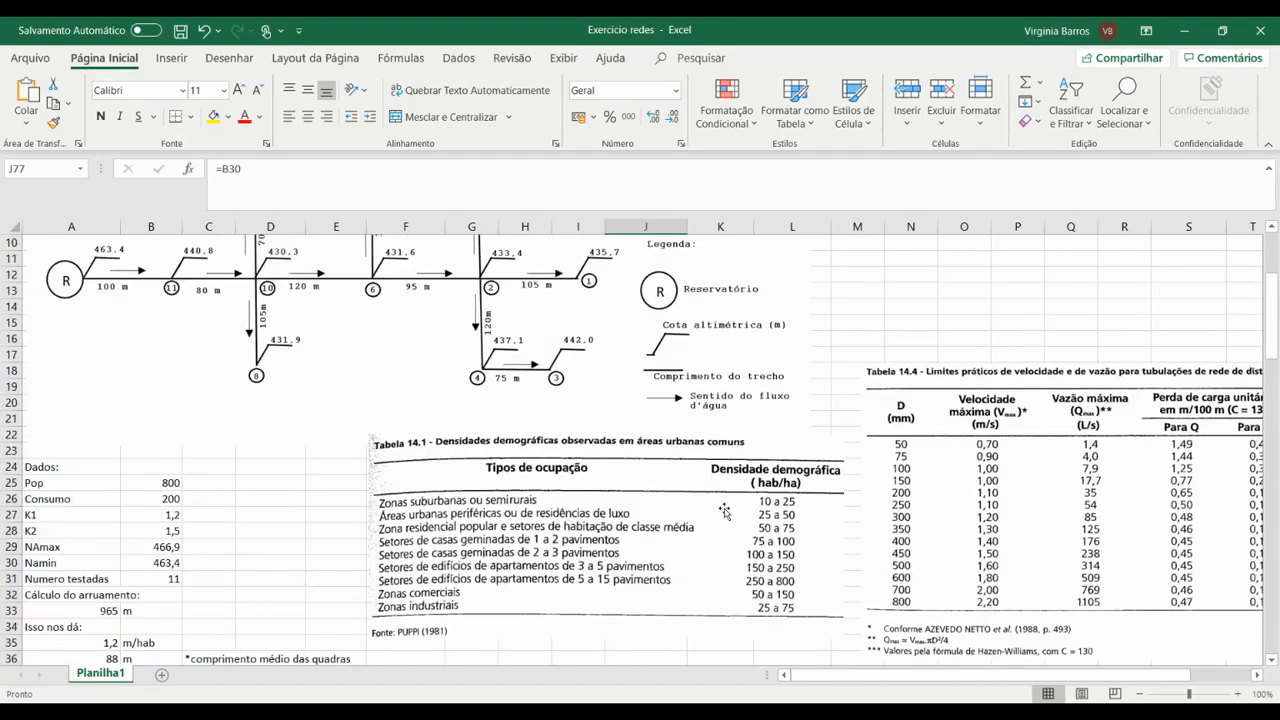
# Step: Check the reservoir's minimum water level in the problem statement and read the column (9) procedure note above the calculation table
pyautogui.scroll(3, 725, 512)
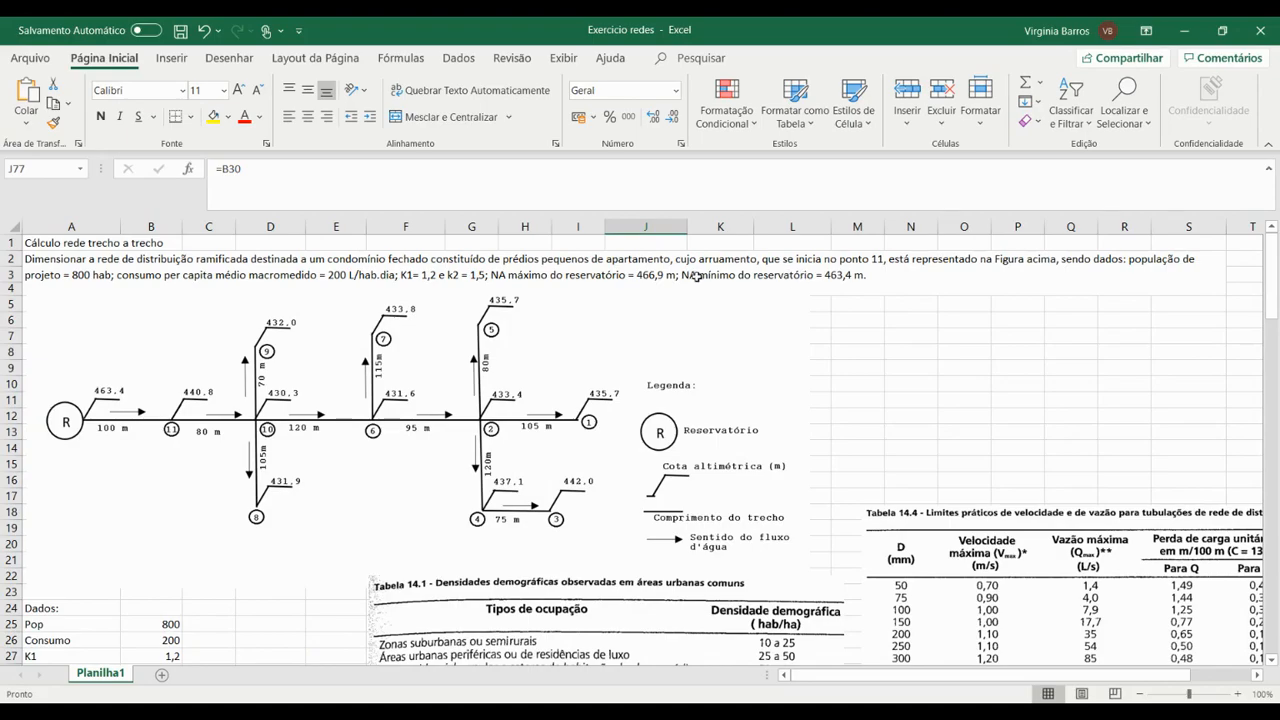
pyautogui.scroll(-20, 701, 394)
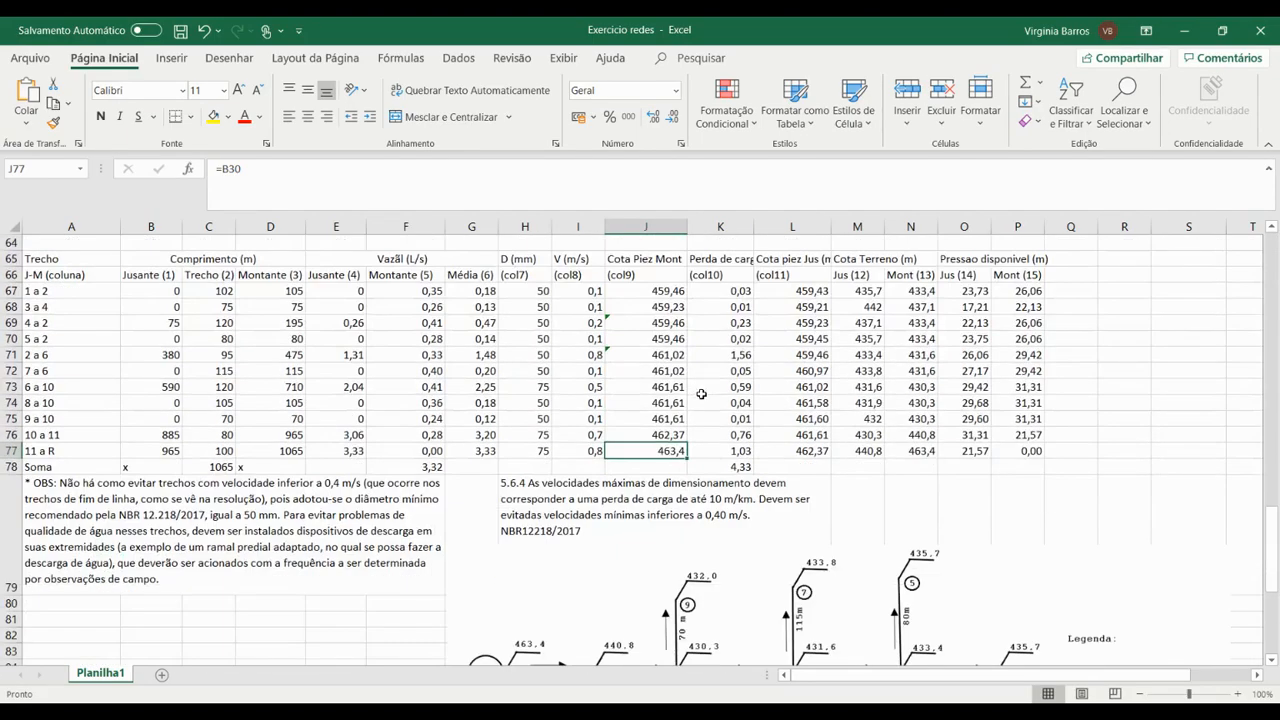
pyautogui.scroll(5, 701, 394)
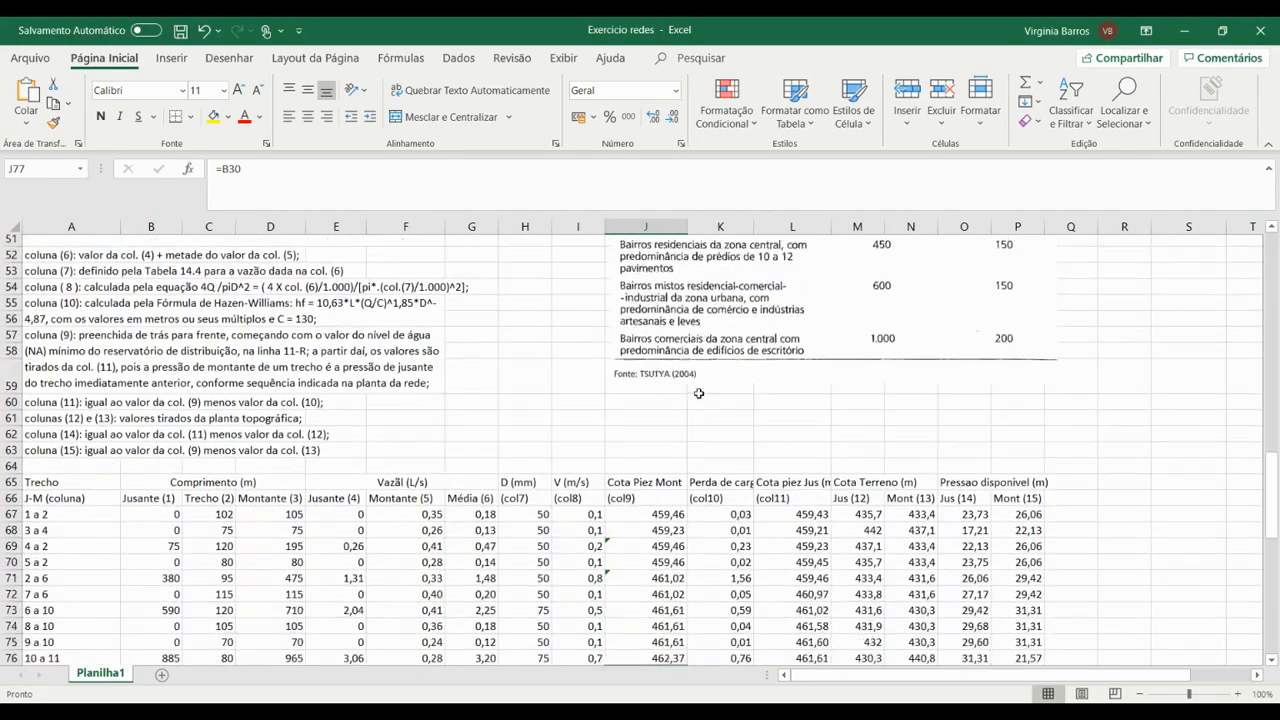
pyautogui.scroll(-1, 699, 393)
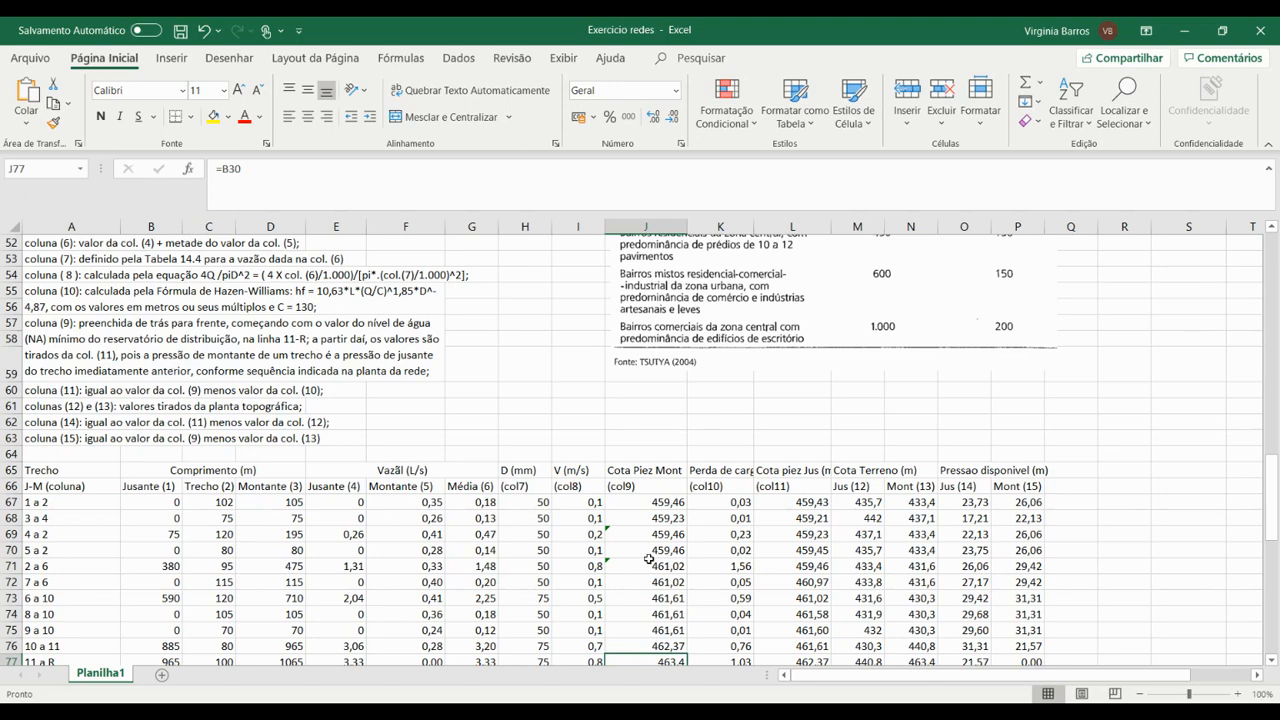
pyautogui.scroll(-2, 684, 534)
pyautogui.scroll(-1, 744, 574)
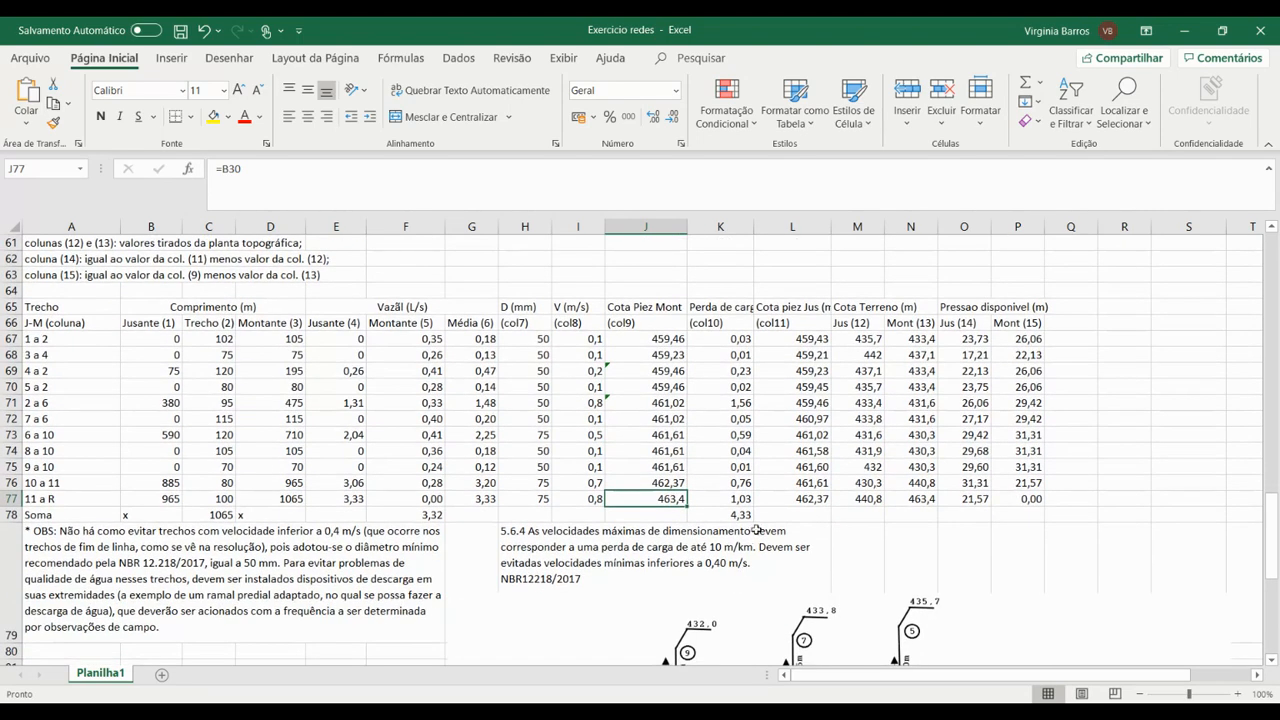
# Step: Inspect segment 11 a R's head loss formula in K77 and compare it with the Hazen-Williams note for column (10) in A55
pyautogui.click(725, 496)
pyautogui.doubleClick(725, 496)
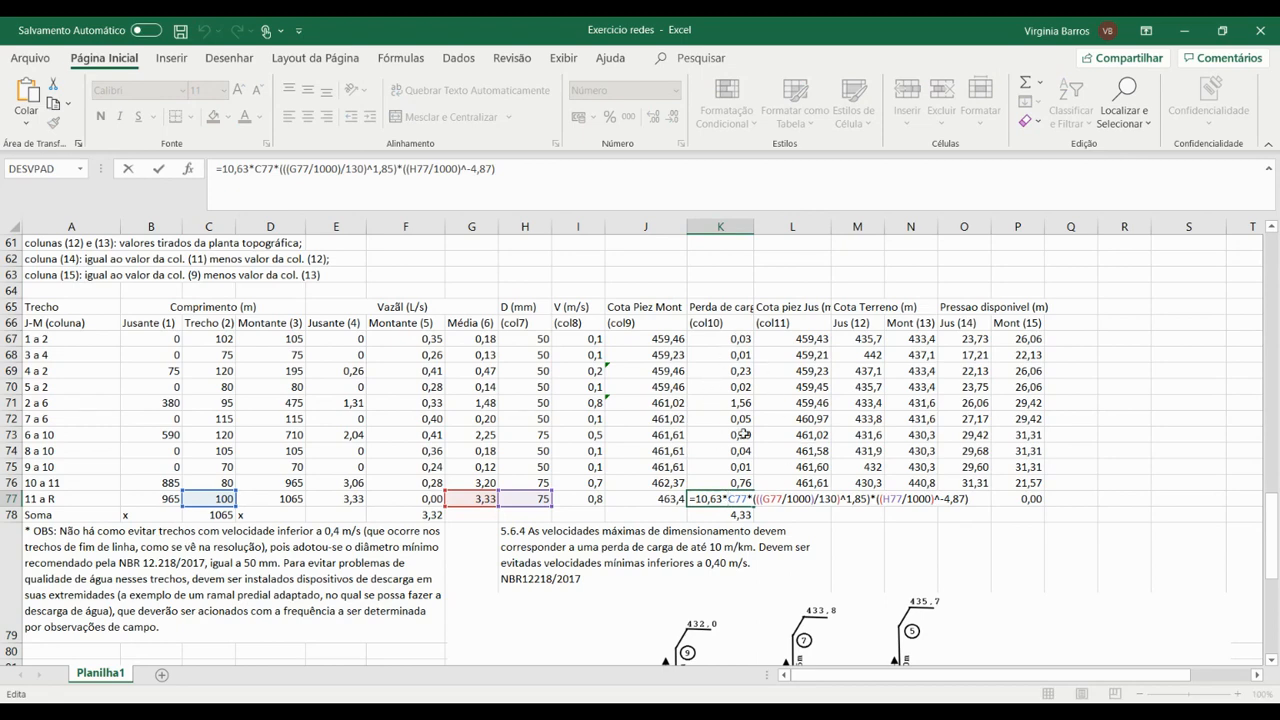
pyautogui.scroll(4, 743, 435)
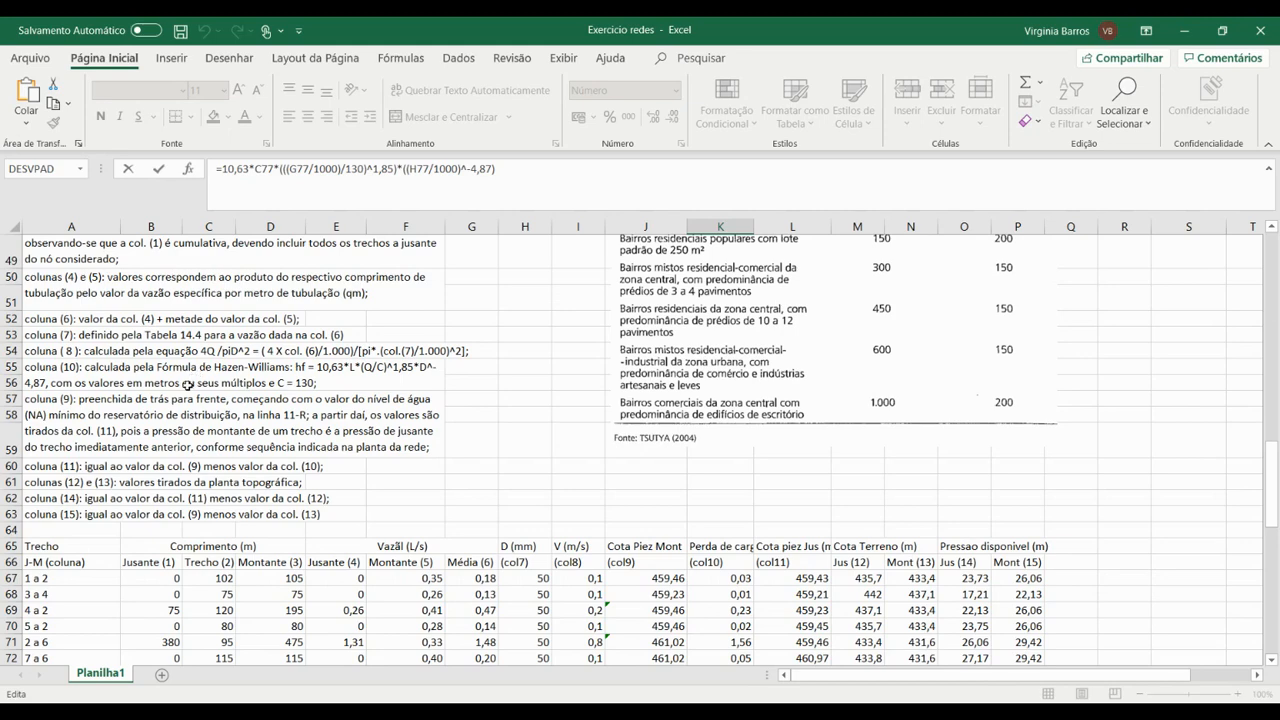
pyautogui.press('Escape')
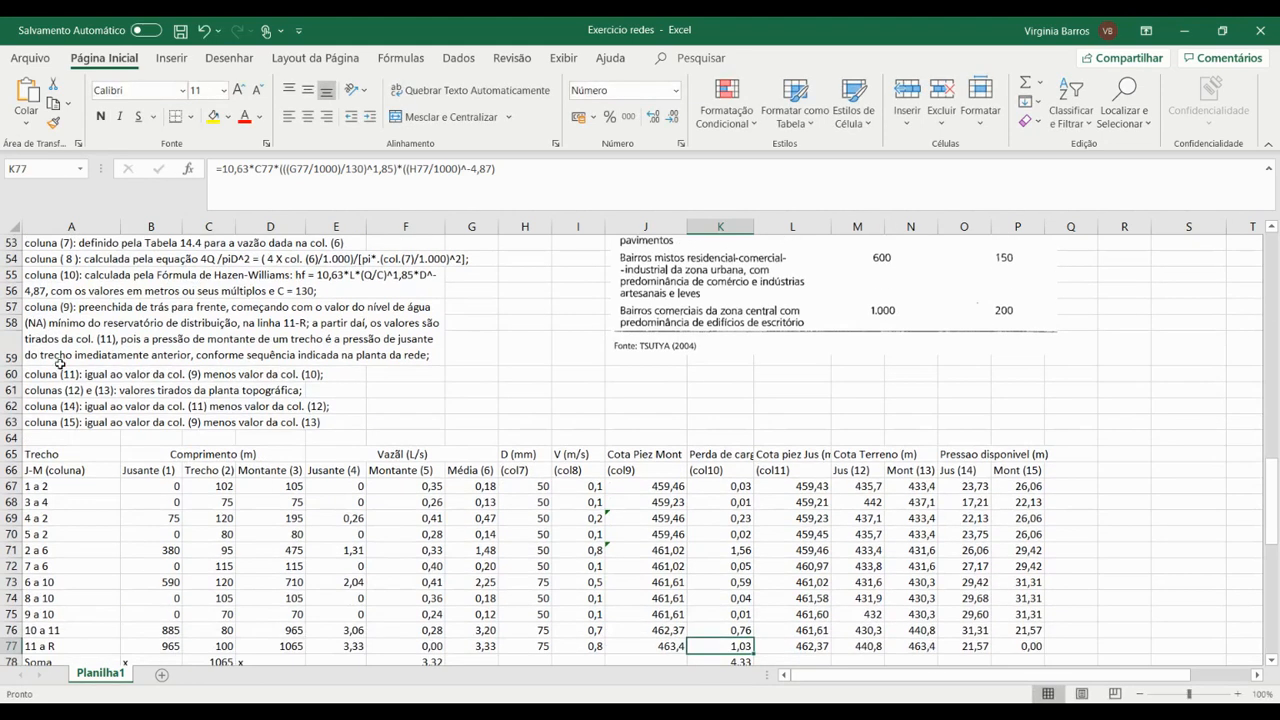
pyautogui.scroll(1, 63, 366)
pyautogui.click(133, 333)
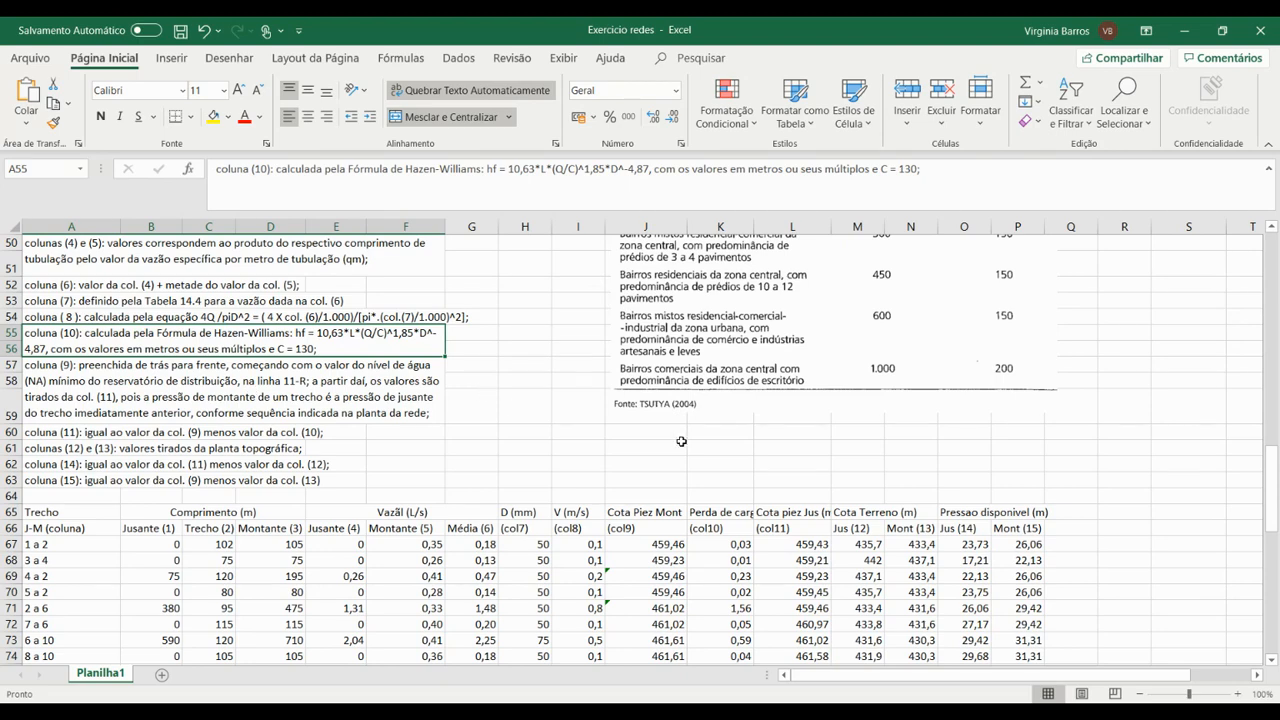
# Step: Inspect the head loss formula of segment 1 a 2 in K67 and its referenced length, flow and diameter cells
pyautogui.scroll(-1, 712, 510)
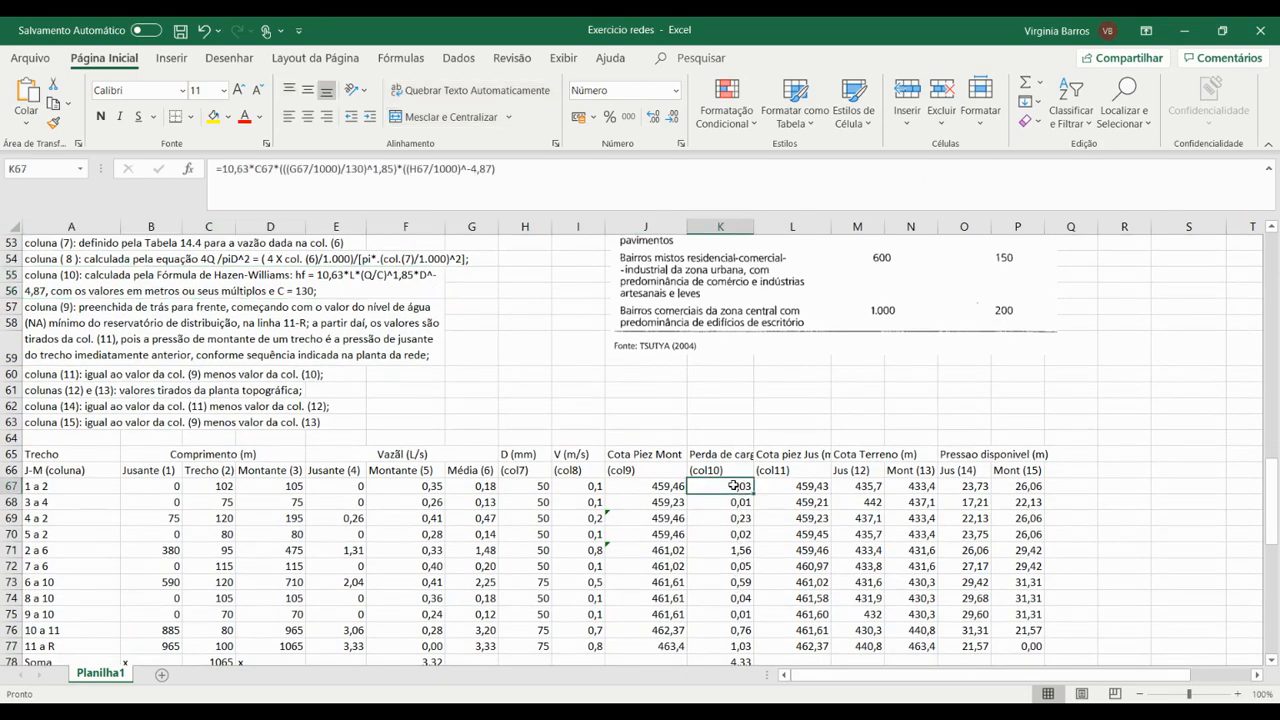
pyautogui.doubleClick(735, 486)
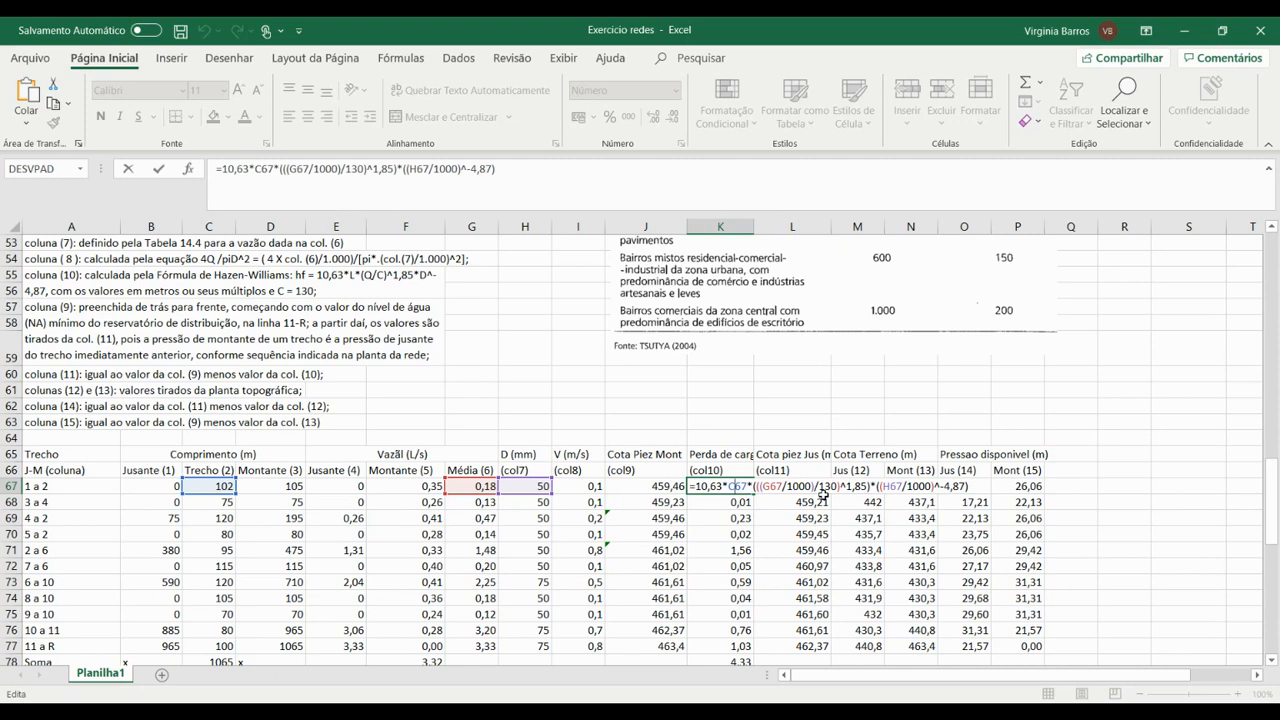
pyautogui.hotkey('ctrl', 'Return')
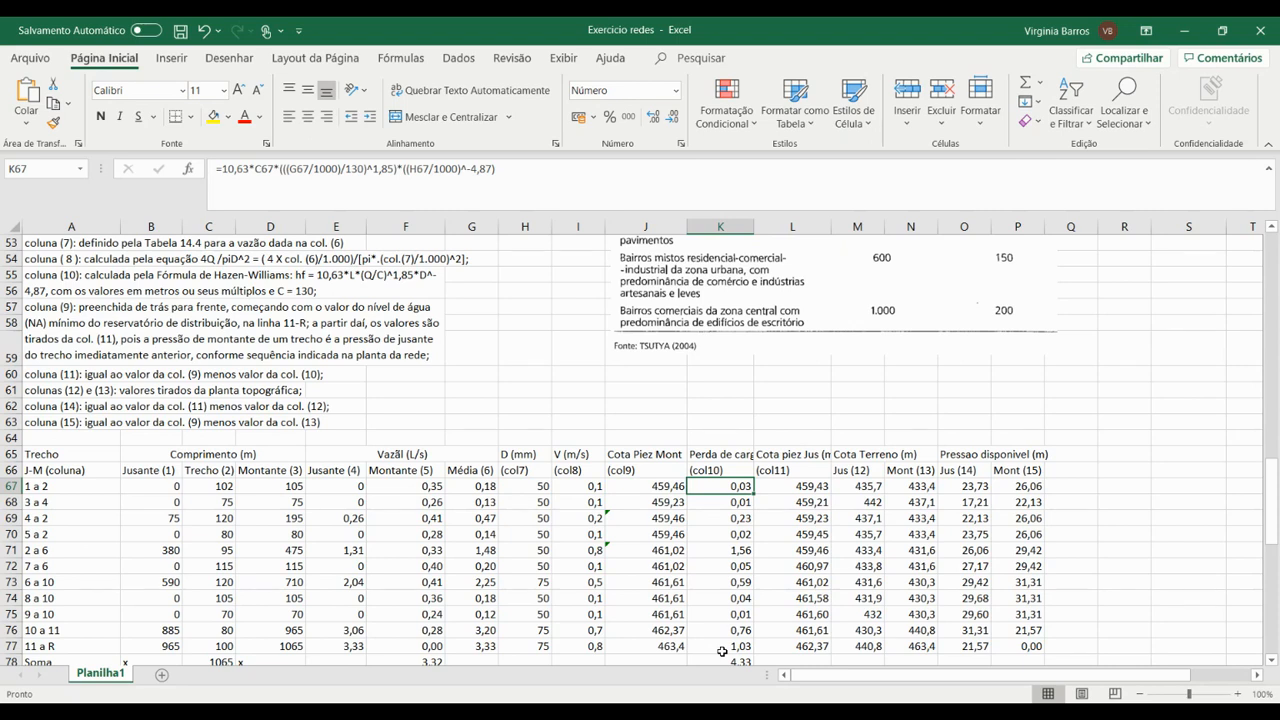
# Step: Compare segment 11 a R's upstream piezometric head in J77 with the reservoir in the network diagram at the start of the sheet
pyautogui.click(663, 648)
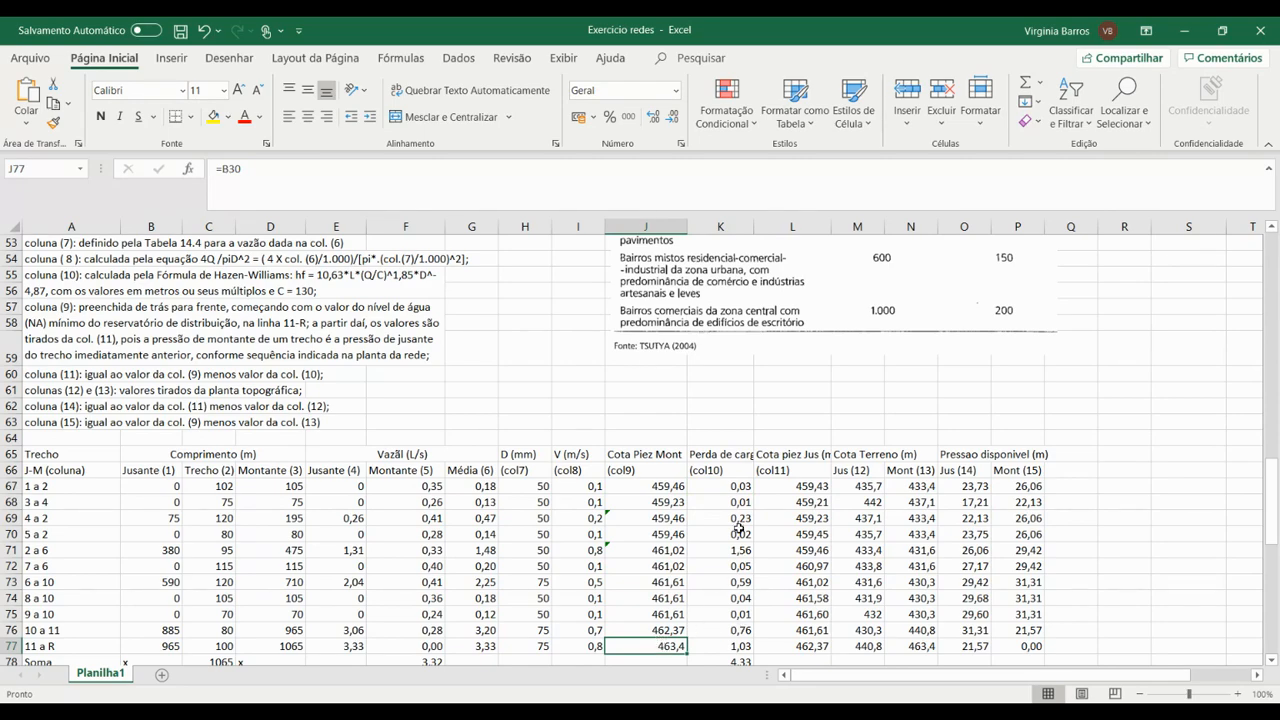
pyautogui.scroll(7, 738, 527)
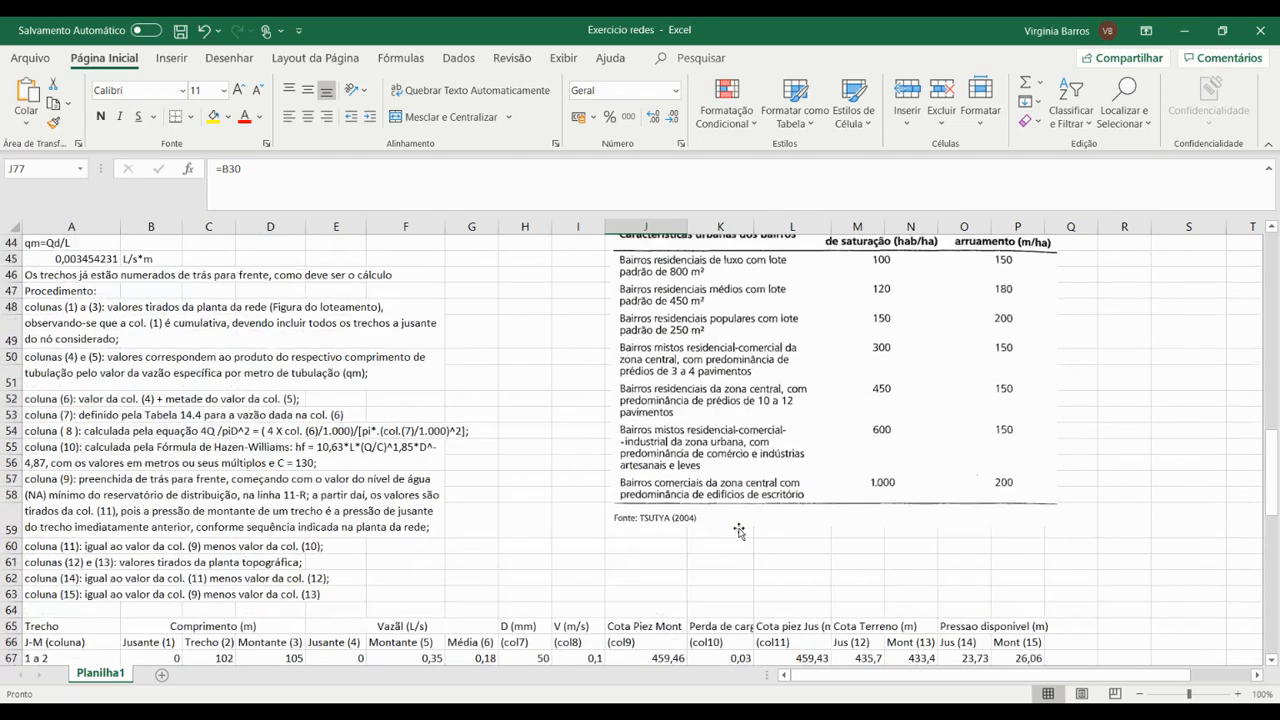
pyautogui.scroll(-8, 738, 527)
pyautogui.scroll(18, 738, 527)
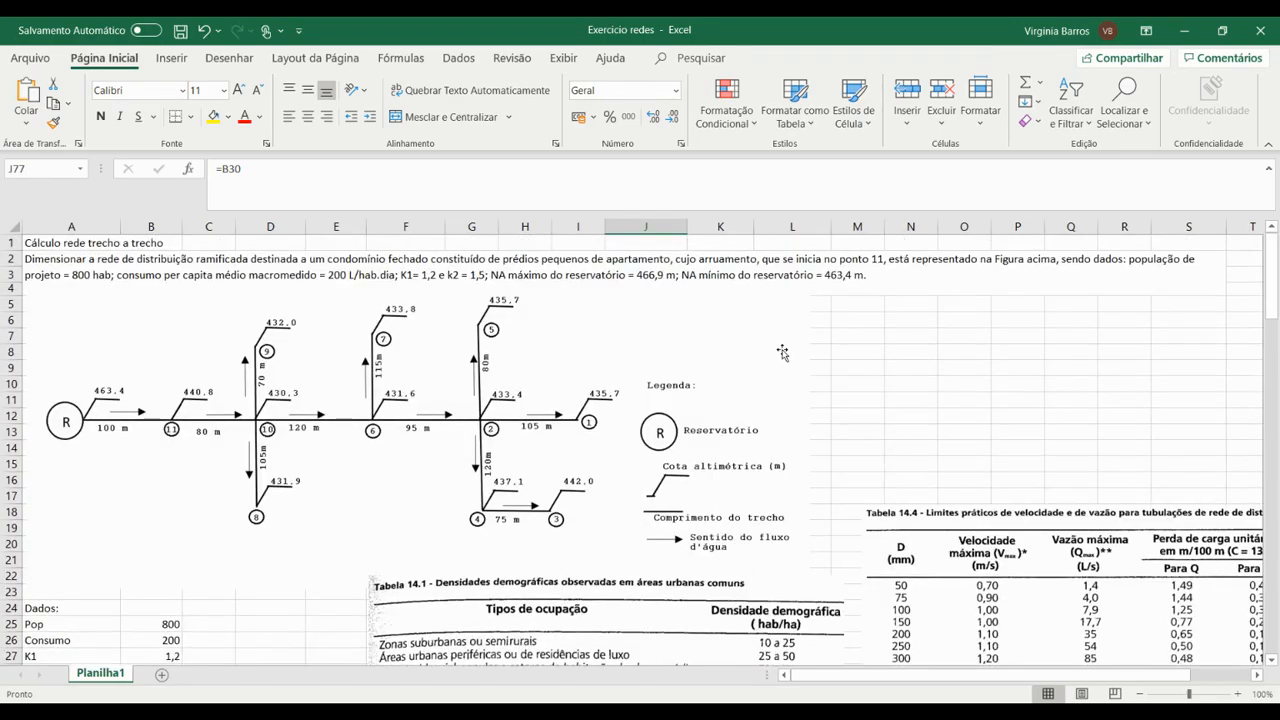
pyautogui.scroll(-14, 784, 360)
pyautogui.scroll(-5, 786, 376)
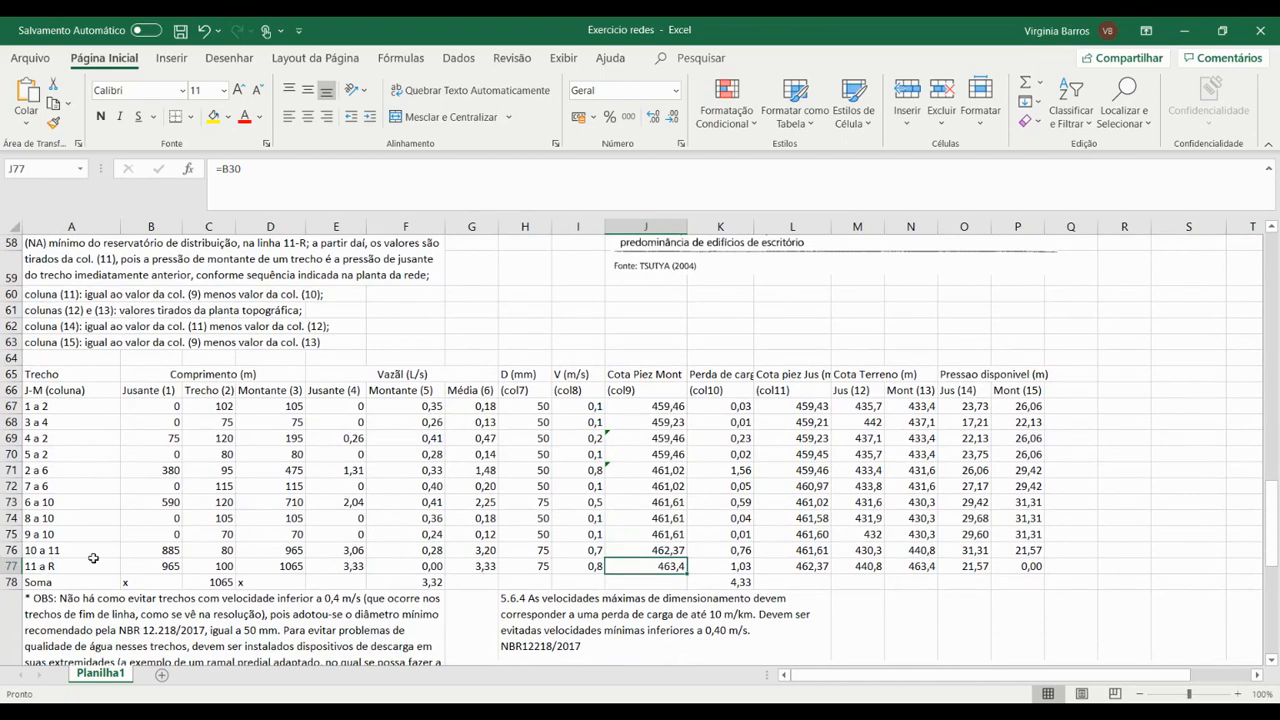
pyautogui.scroll(-2, 627, 525)
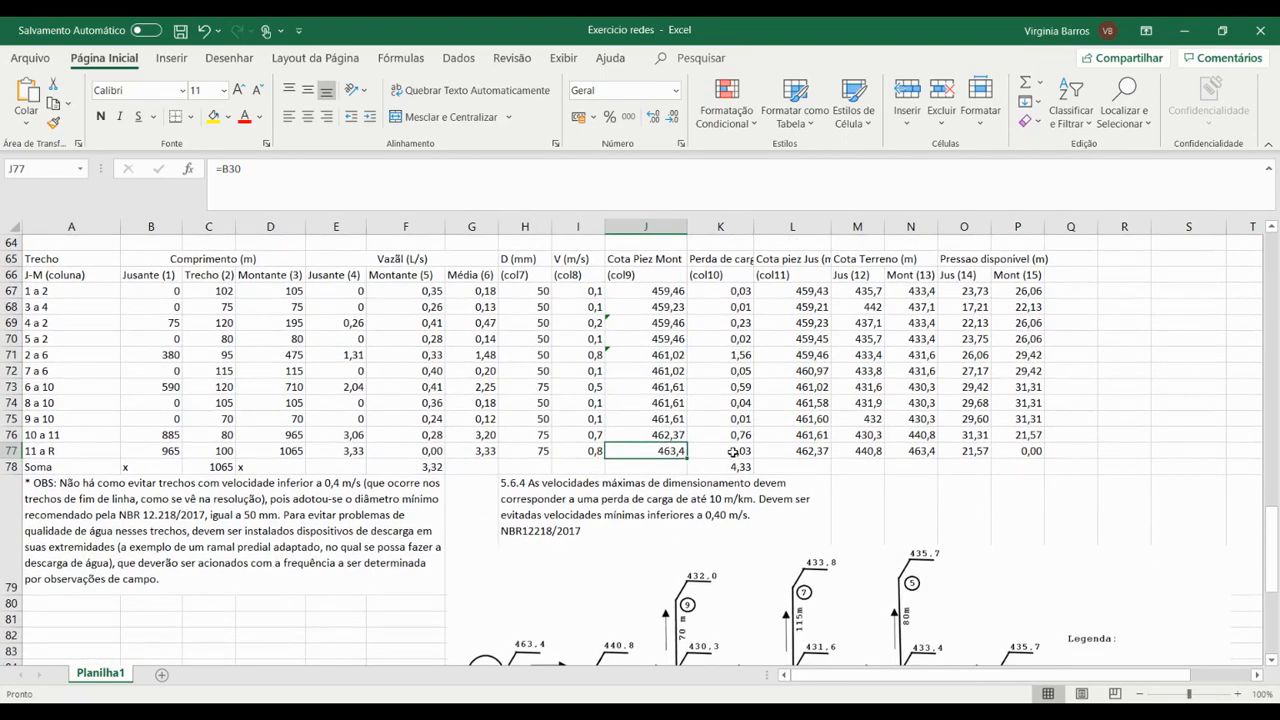
# Step: Inspect how segment 11 a R's downstream piezometric head in L77 subtracts the head loss in K77 from J77
pyautogui.click(730, 451)
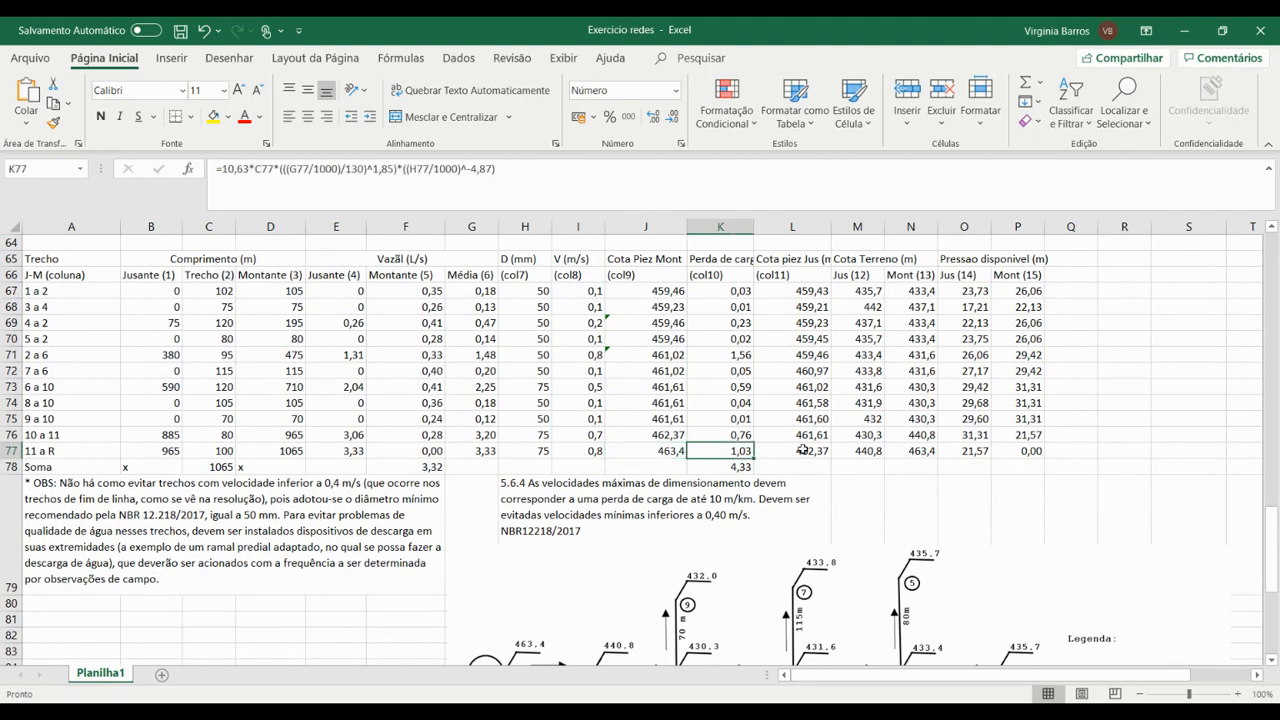
pyautogui.click(803, 451)
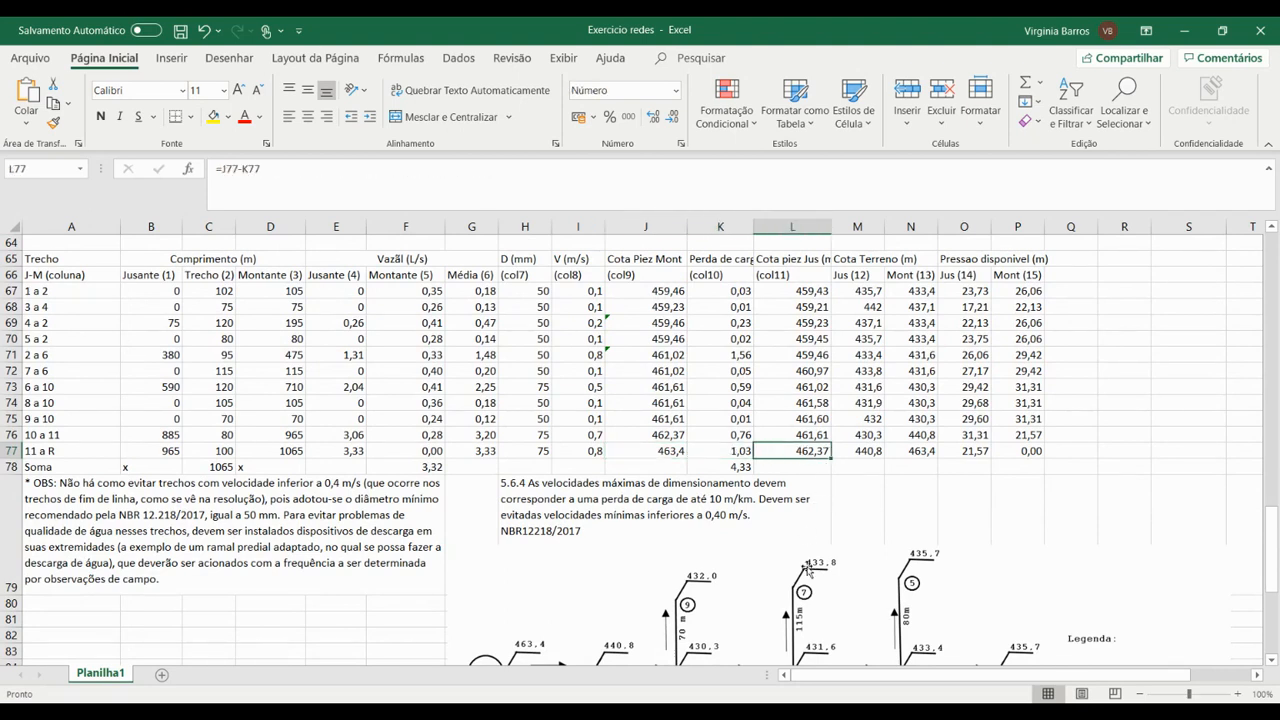
pyautogui.doubleClick(783, 449)
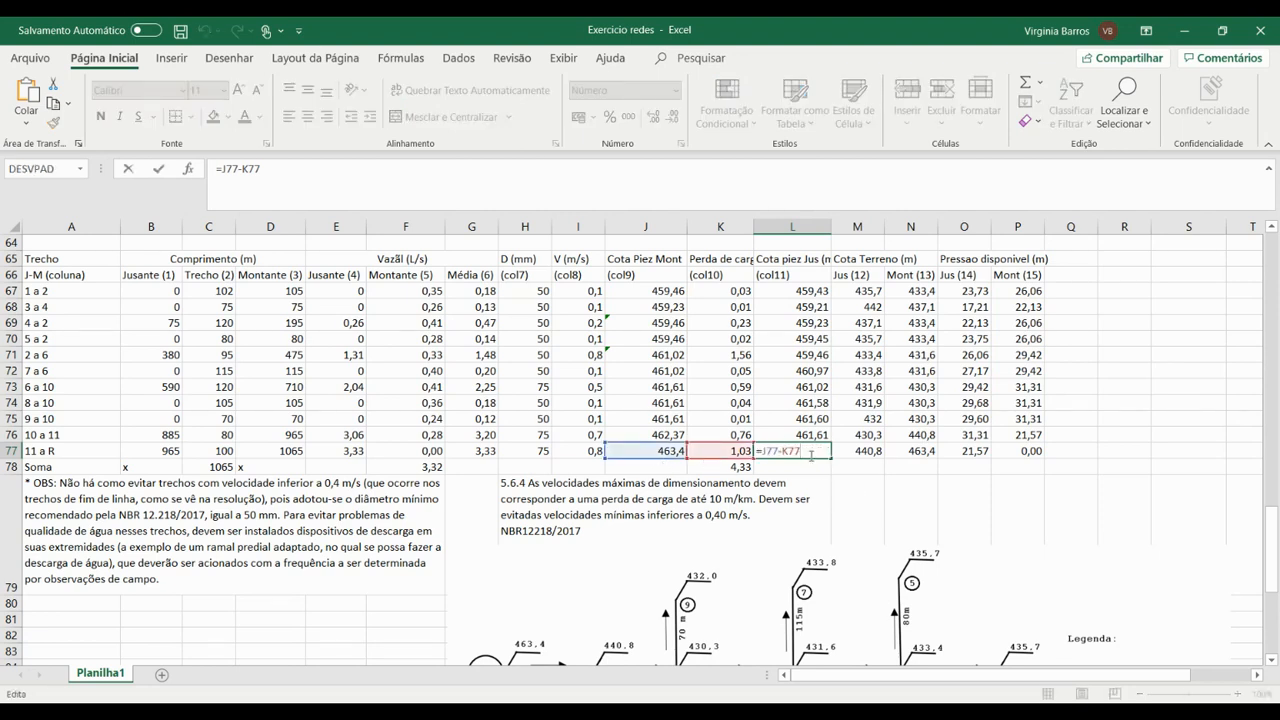
pyautogui.press('Escape')
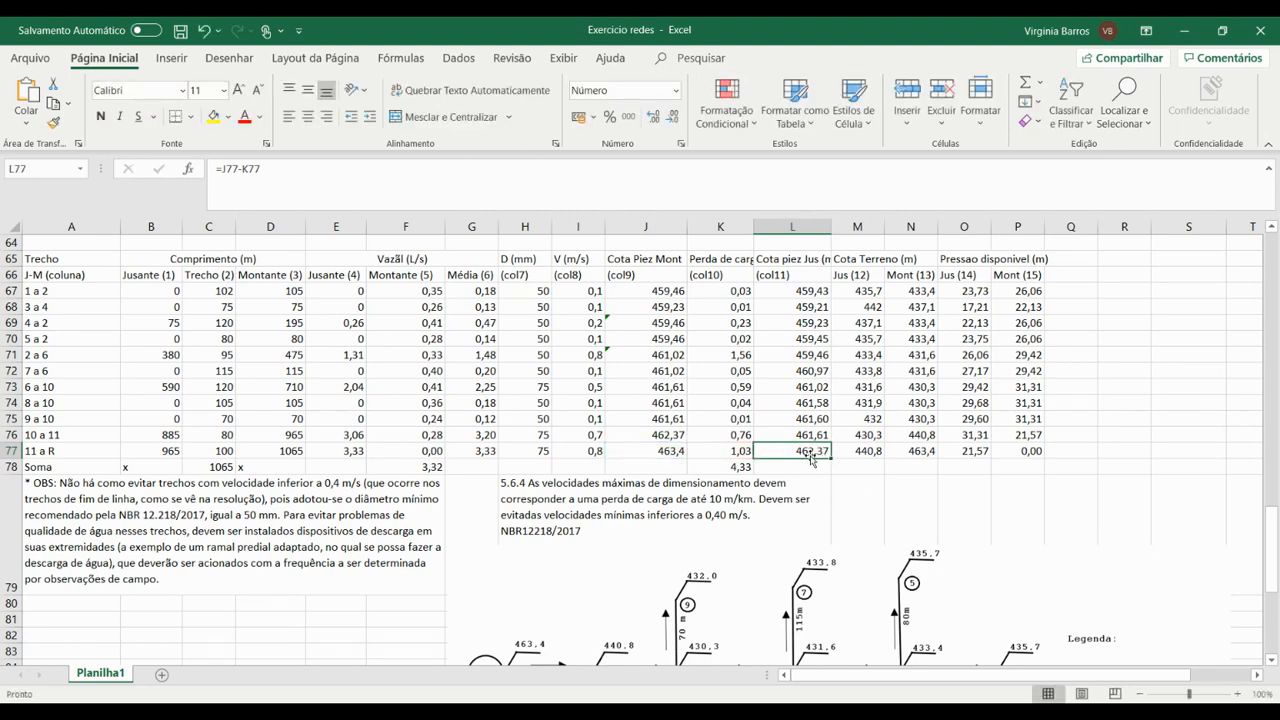
# Step: Move the network diagram copy below the calculation table up and to the right, and inspect segment 10 a 11's head loss formula in K76
pyautogui.moveTo(825, 613); pyautogui.dragTo(980, 555)
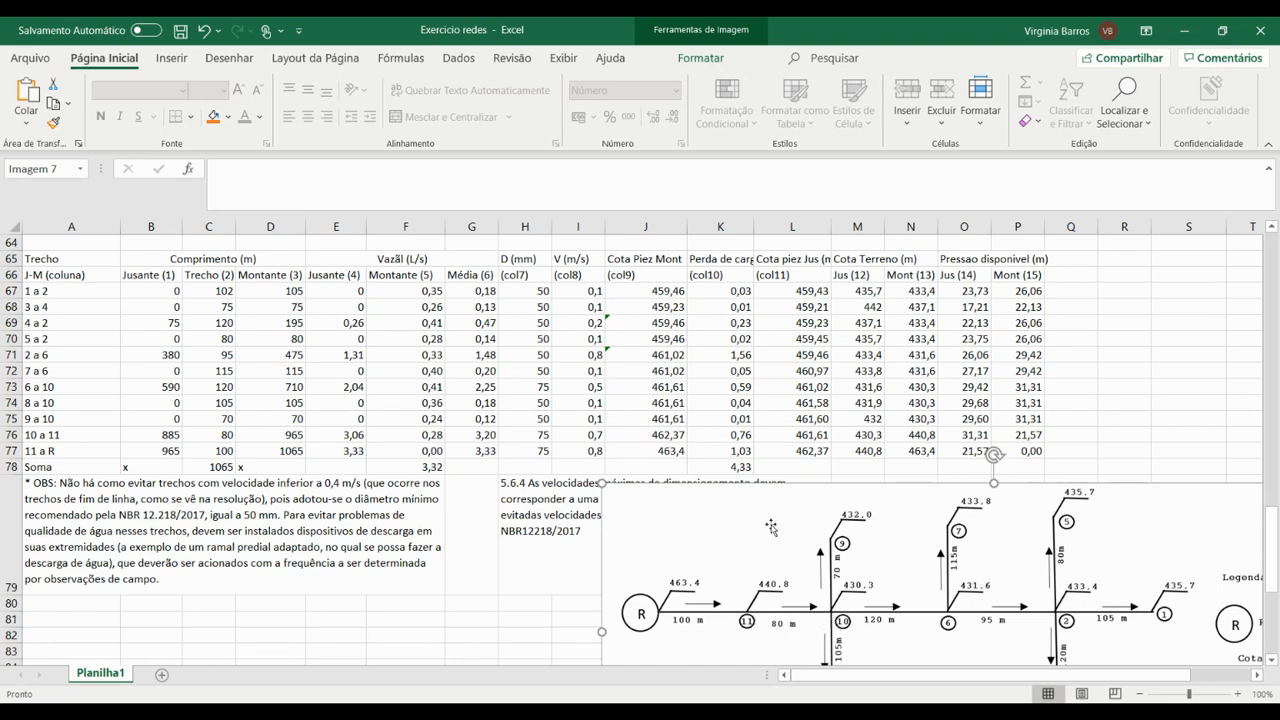
pyautogui.doubleClick(745, 434)
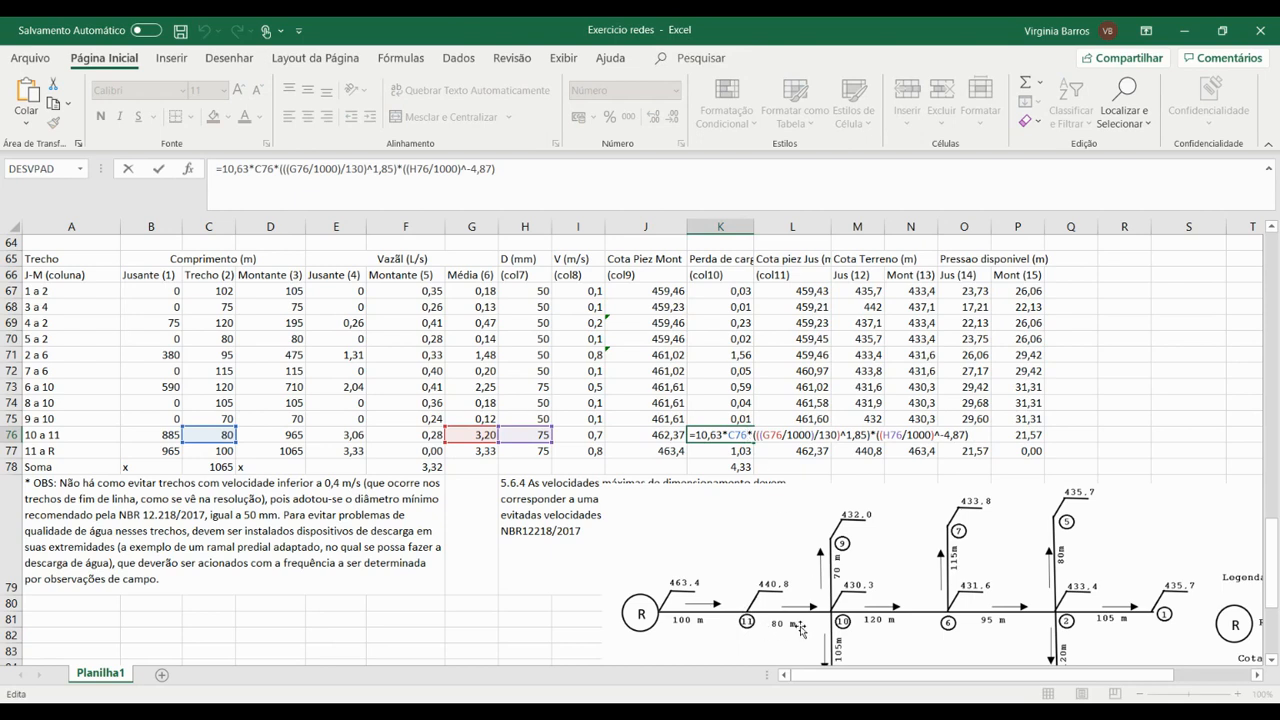
pyautogui.press('Escape')
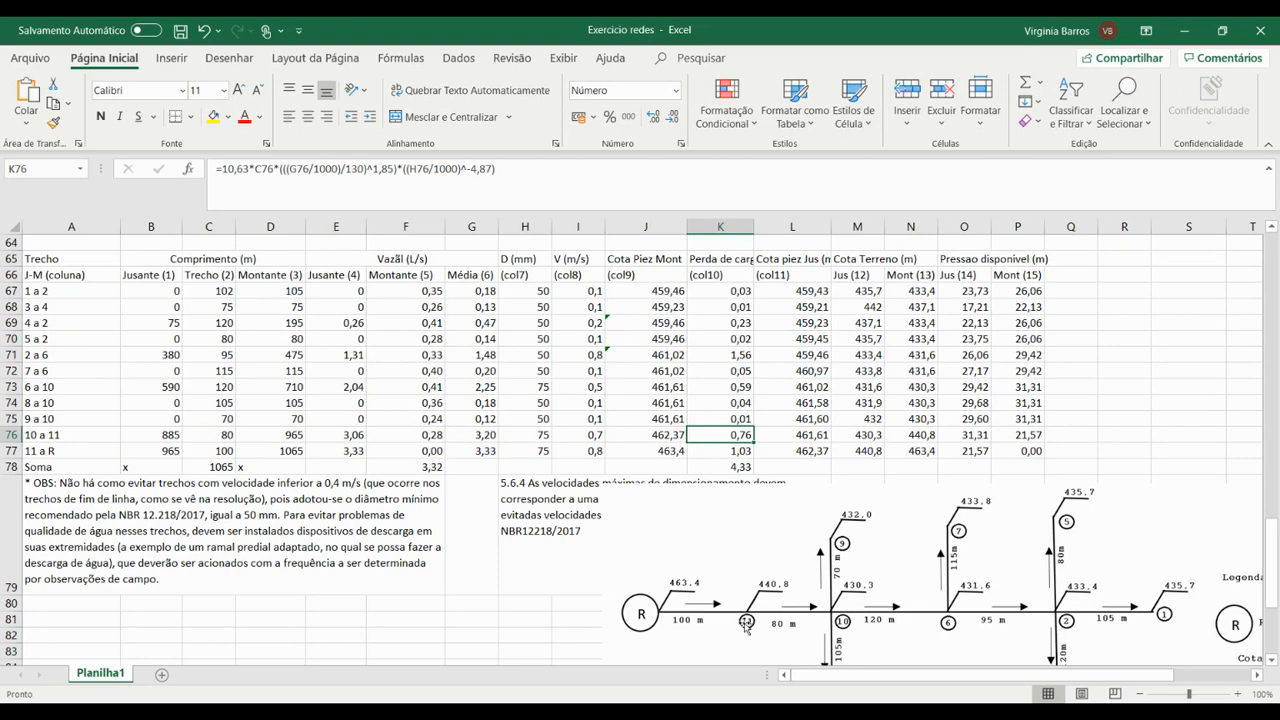
# Step: Trace segment 10 a 11's upstream piezometric head in J76 to segment 11 a R's downstream head in L77
pyautogui.click(800, 450)
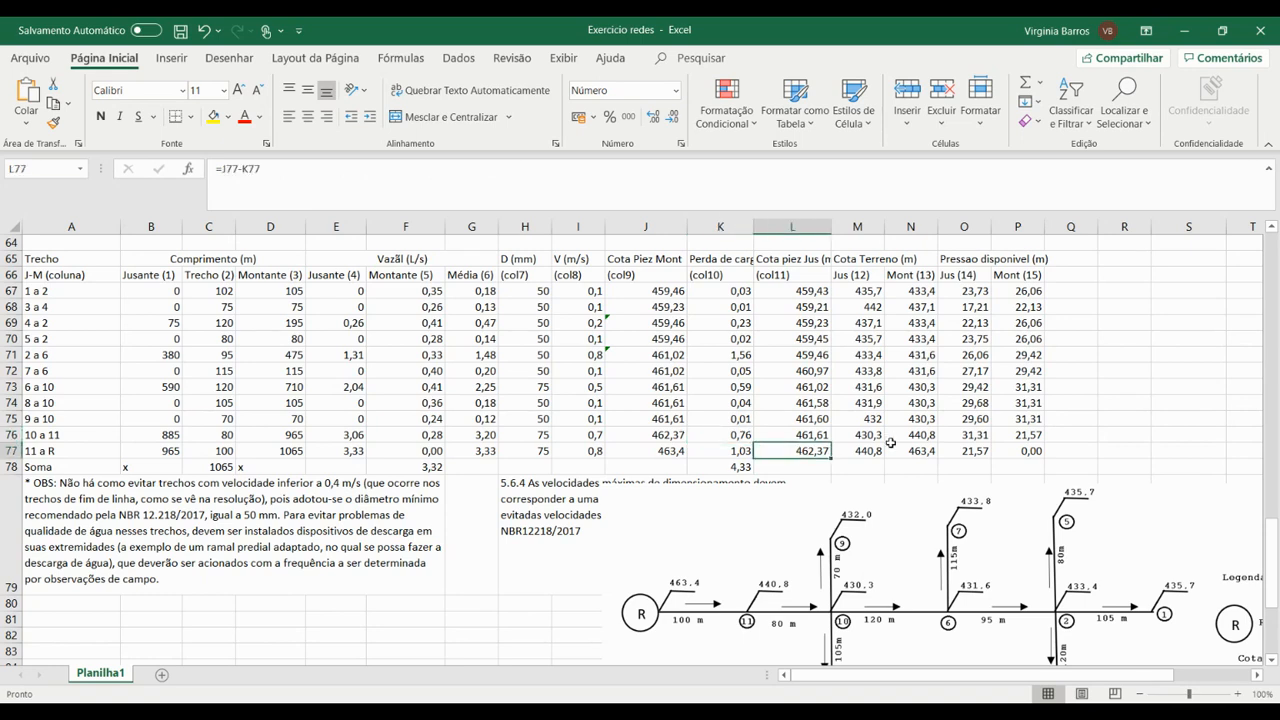
pyautogui.click(657, 436)
pyautogui.doubleClick(657, 436)
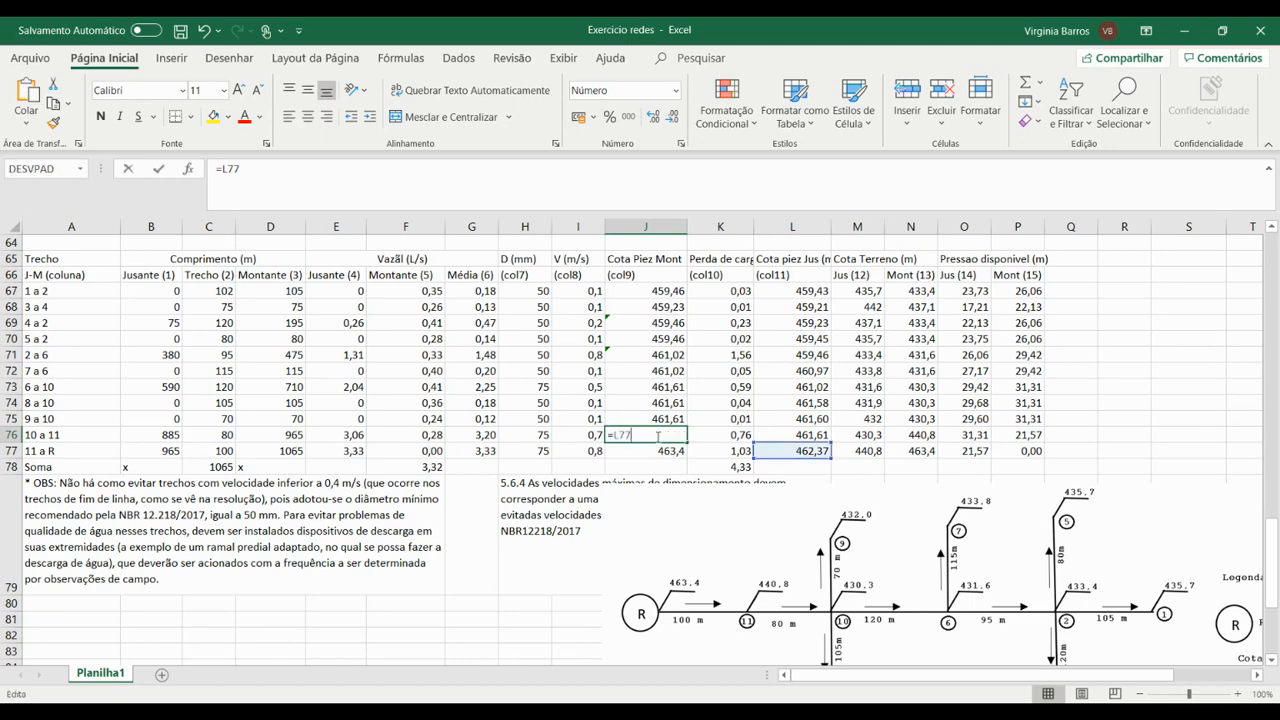
pyautogui.press('Escape')
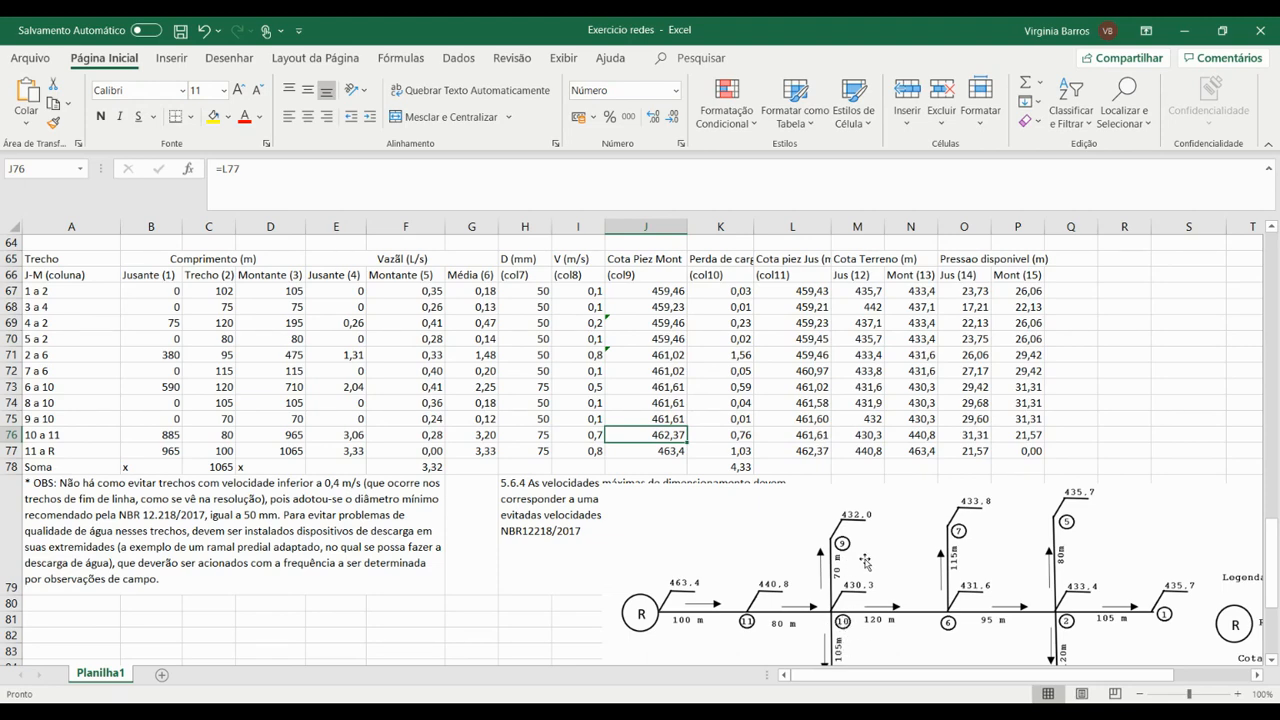
# Step: Inspect segment 10 a 11's downstream head in L76 and the upstream heads of segments 9 a 10 and 8 a 10 in J75 and J74
pyautogui.scroll(-1, 866, 562)
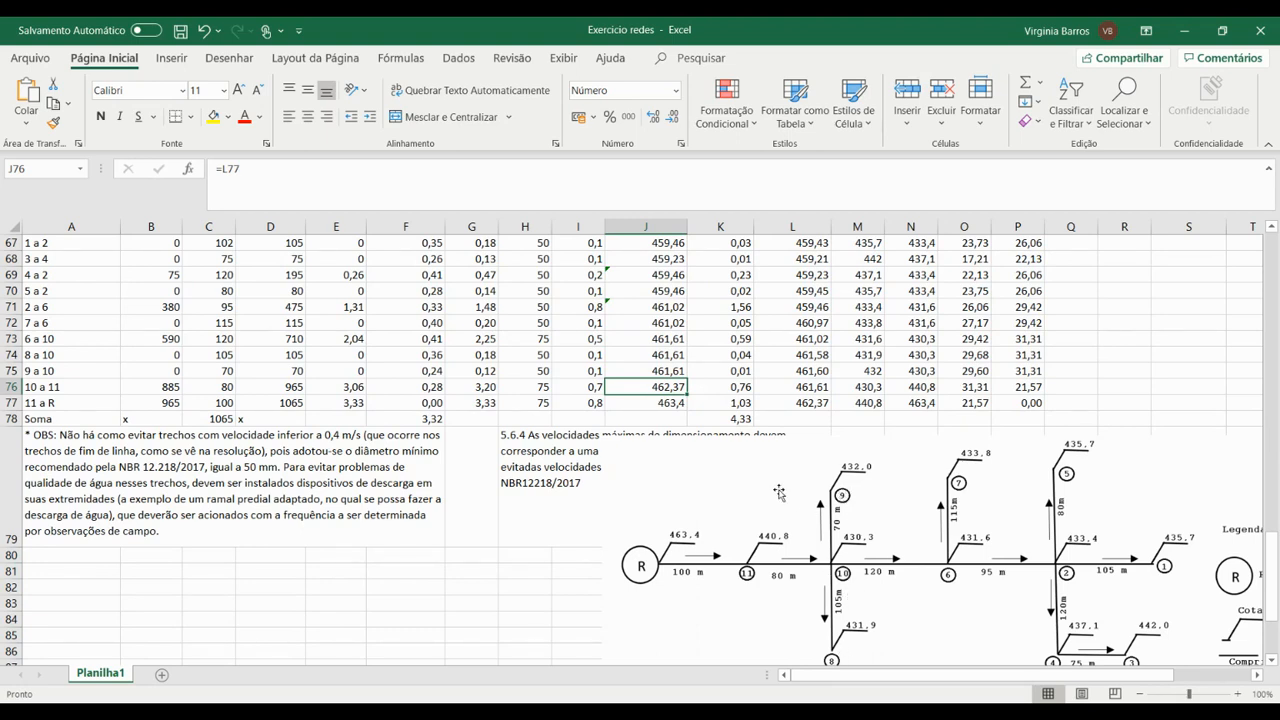
pyautogui.click(820, 386)
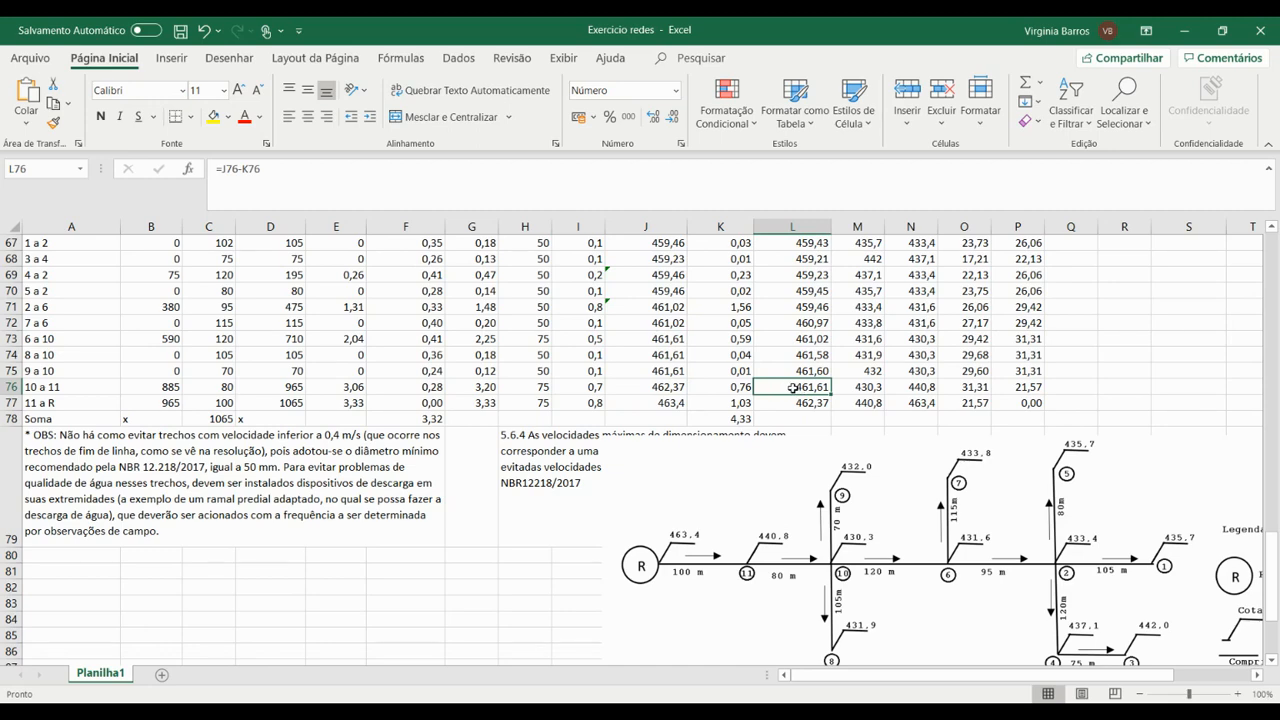
pyautogui.scroll(1, 792, 387)
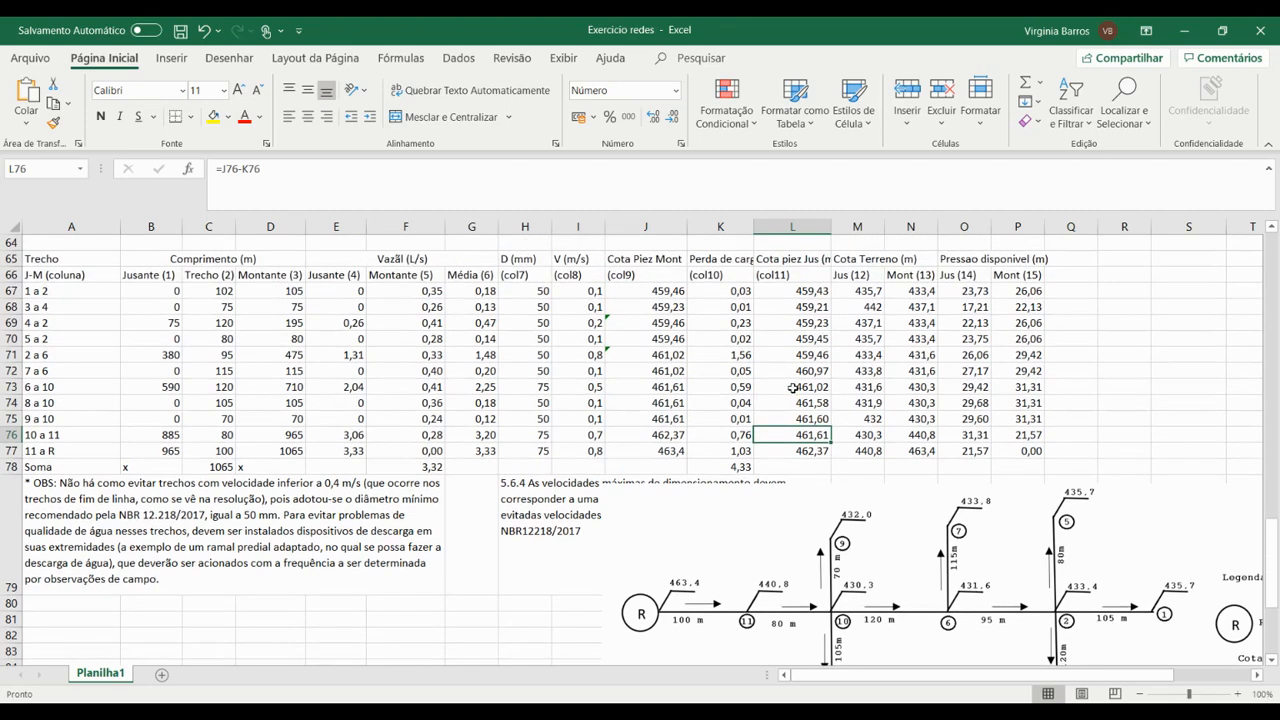
pyautogui.click(662, 420)
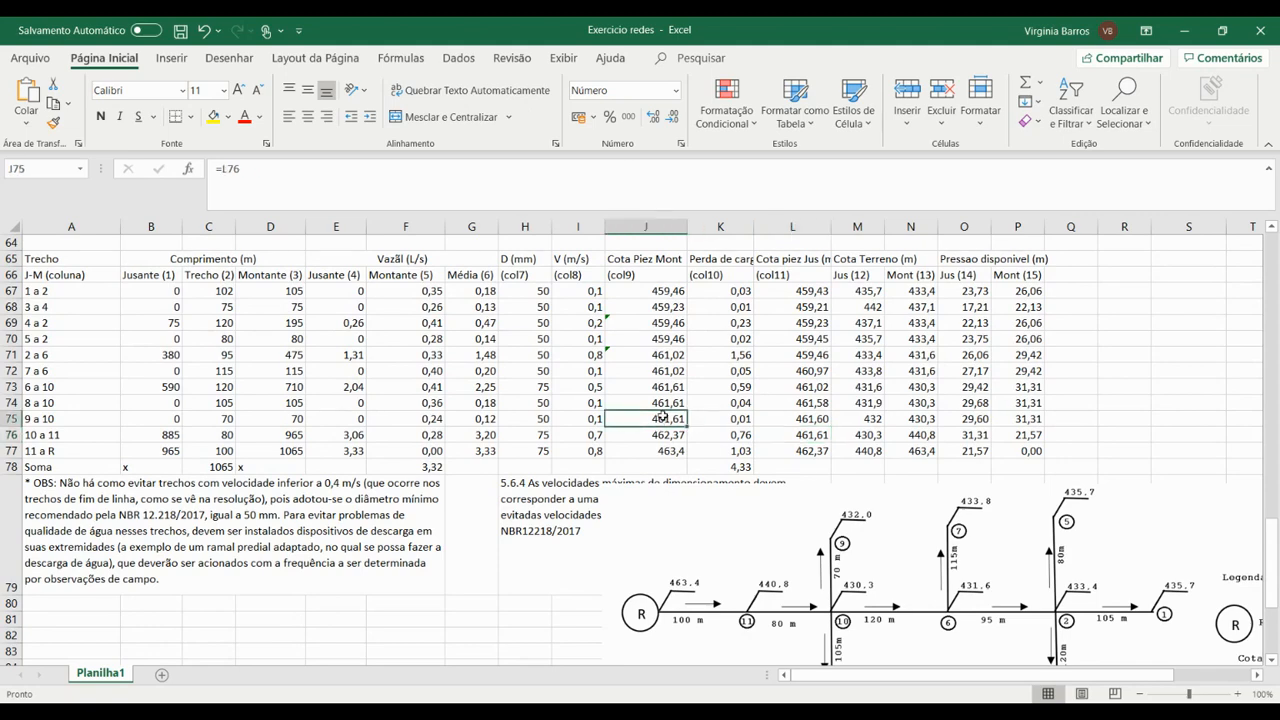
pyautogui.click(668, 401)
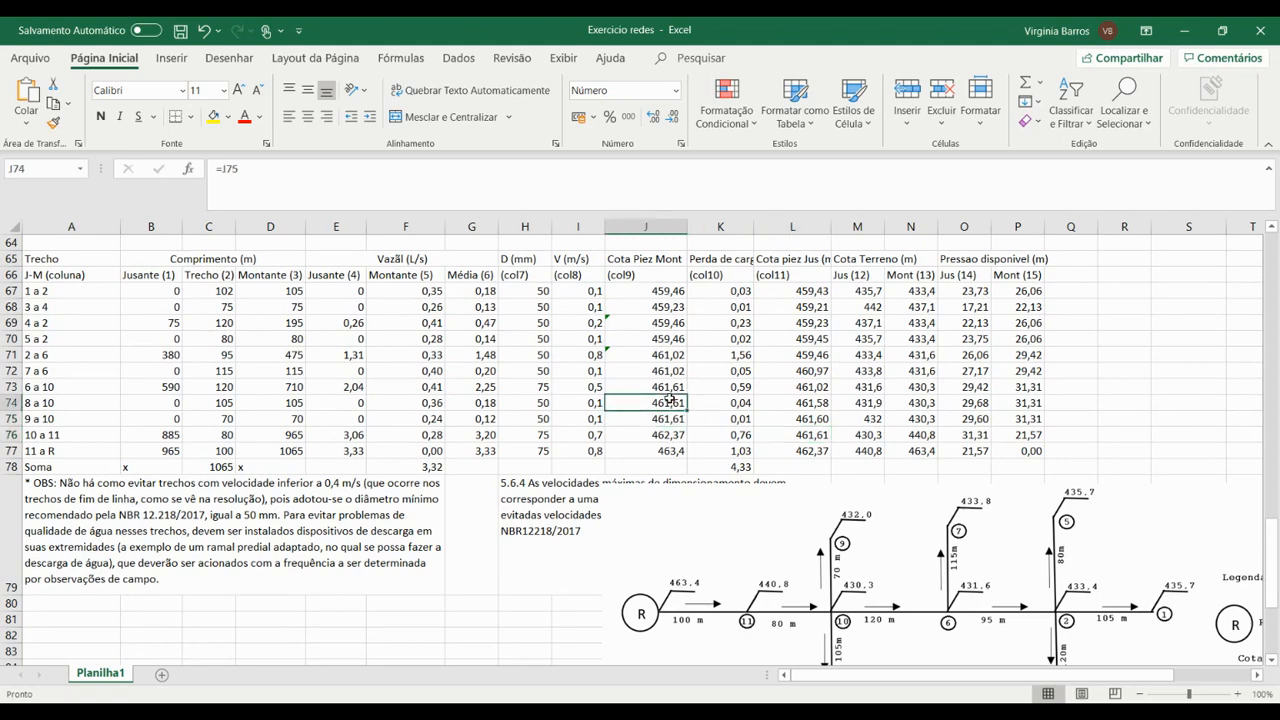
# Step: Compare the rows of segments 9 a 10 and 8 a 10 with segment 10 a 11's downstream head in L76, using the network diagram
pyautogui.scroll(-1, 932, 542)
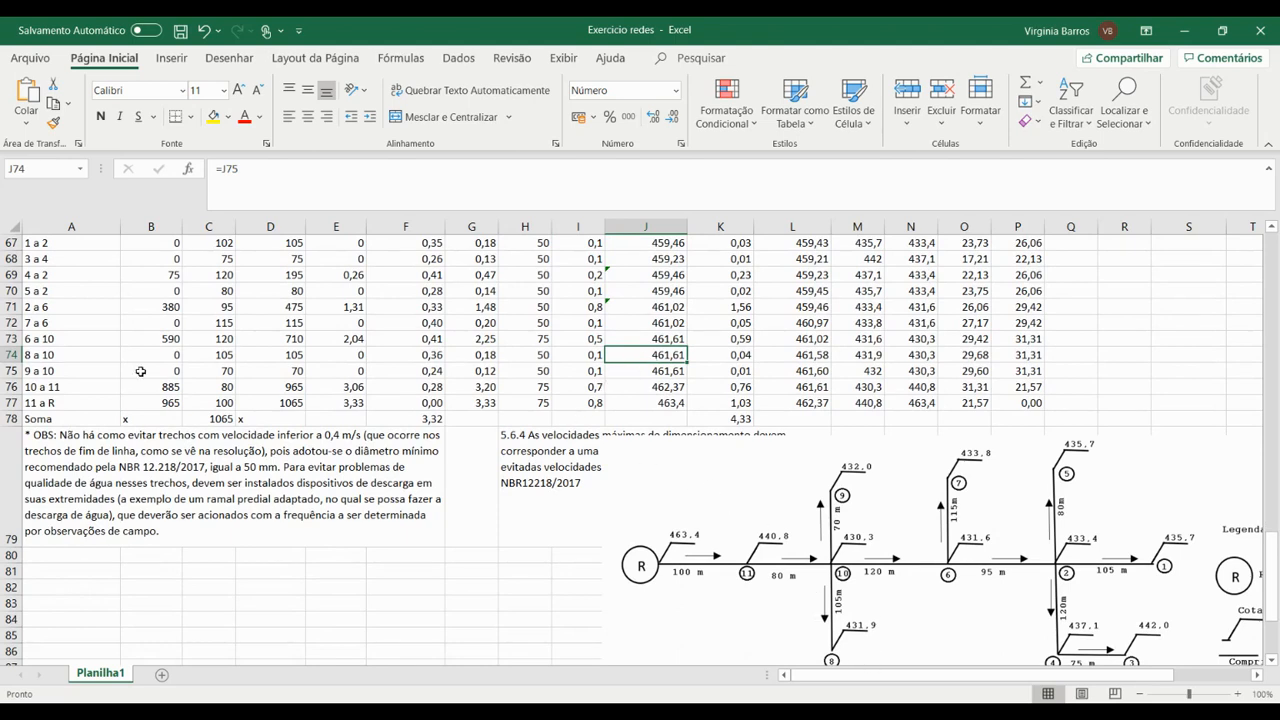
pyautogui.click(10, 370)
pyautogui.click(7, 355)
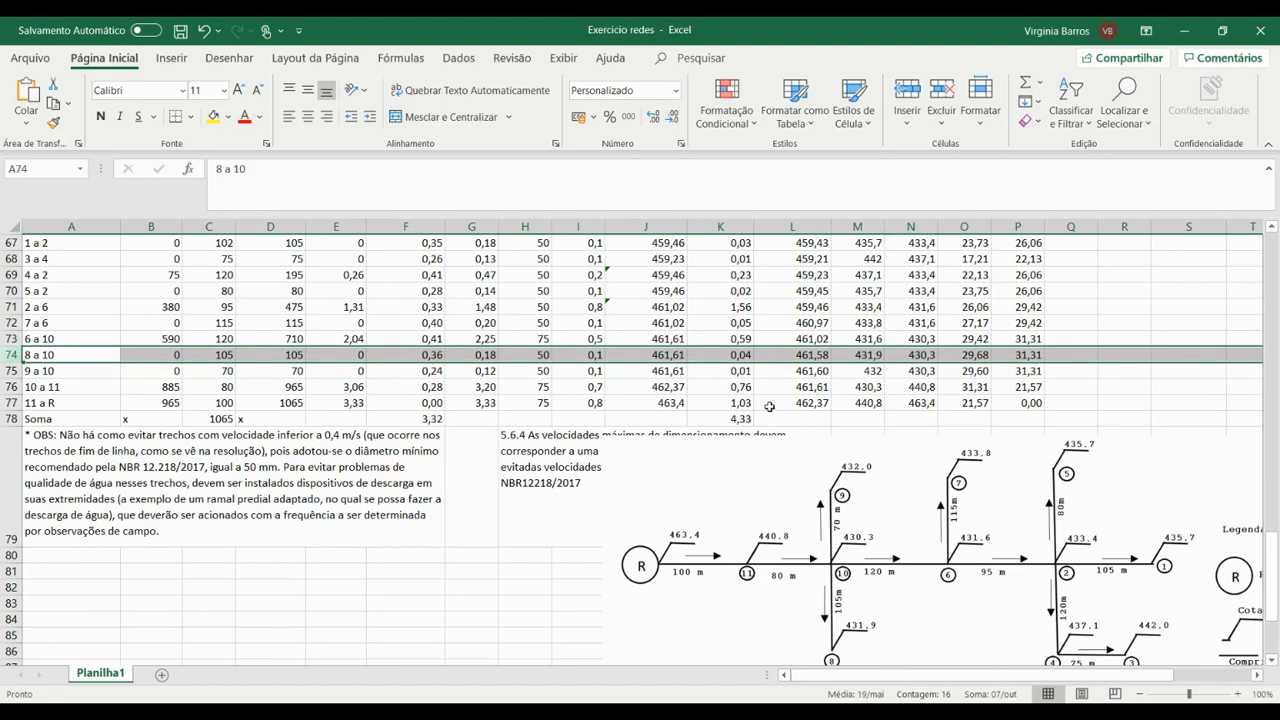
pyautogui.click(818, 391)
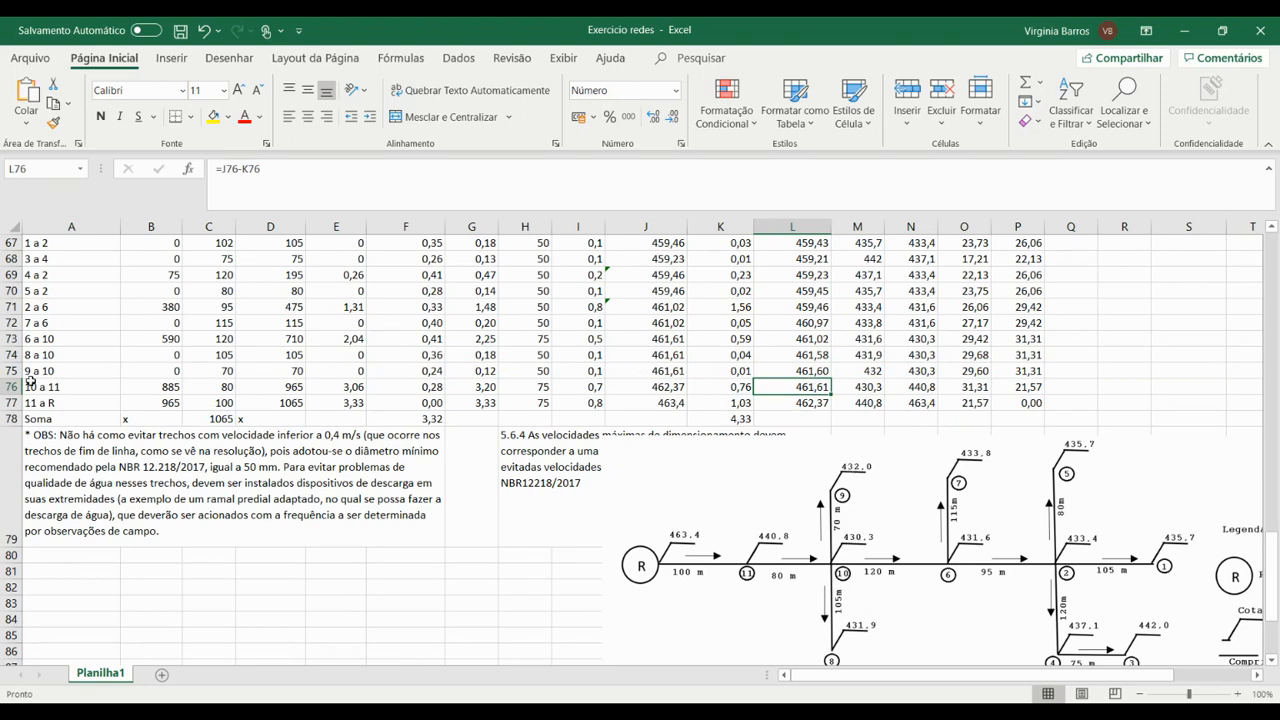
# Step: Inspect segment 9 a 10's row, checking its head loss formula in K75 and downstream piezometric head formula in L75
pyautogui.click(11, 370)
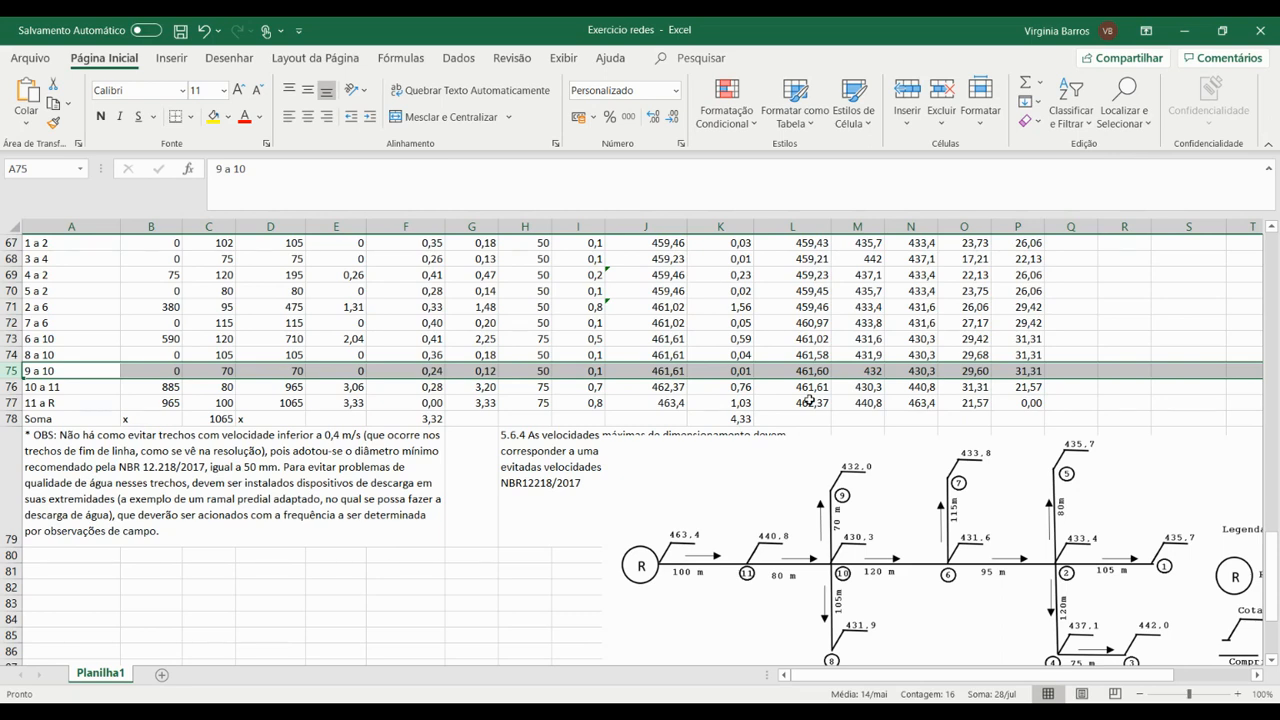
pyautogui.click(735, 371)
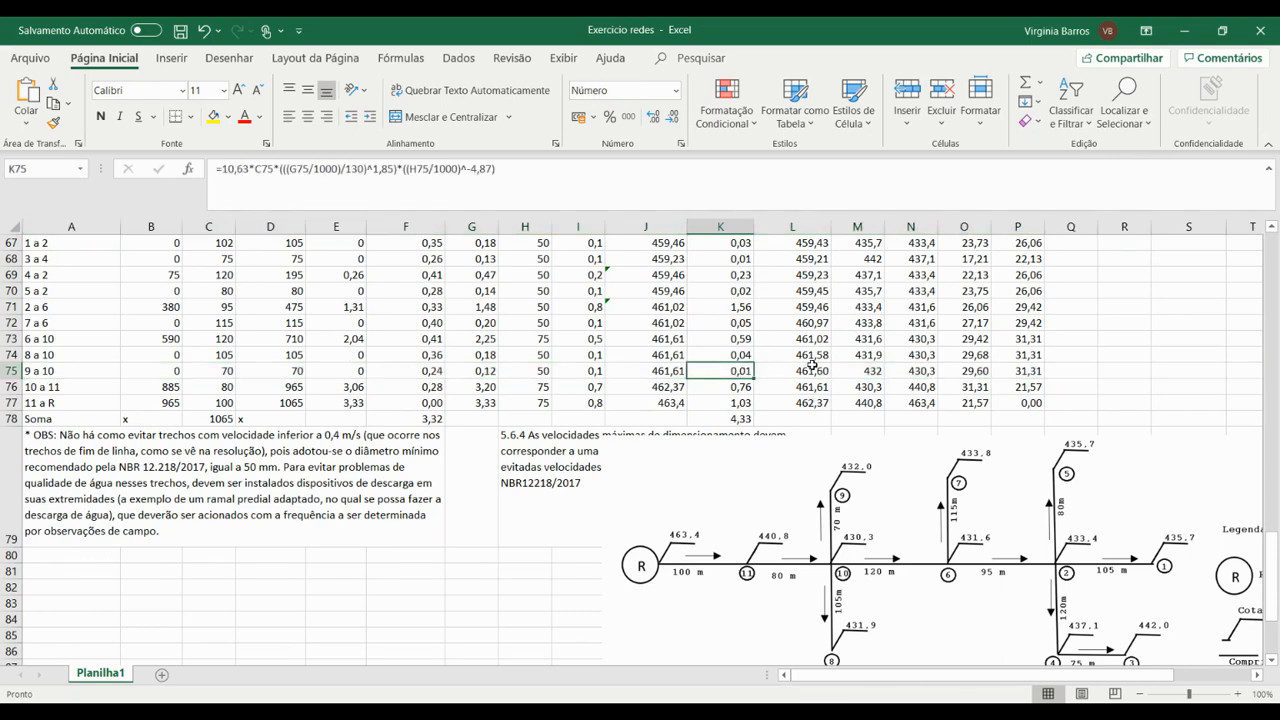
pyautogui.click(813, 368)
pyautogui.write('=J75-K75')
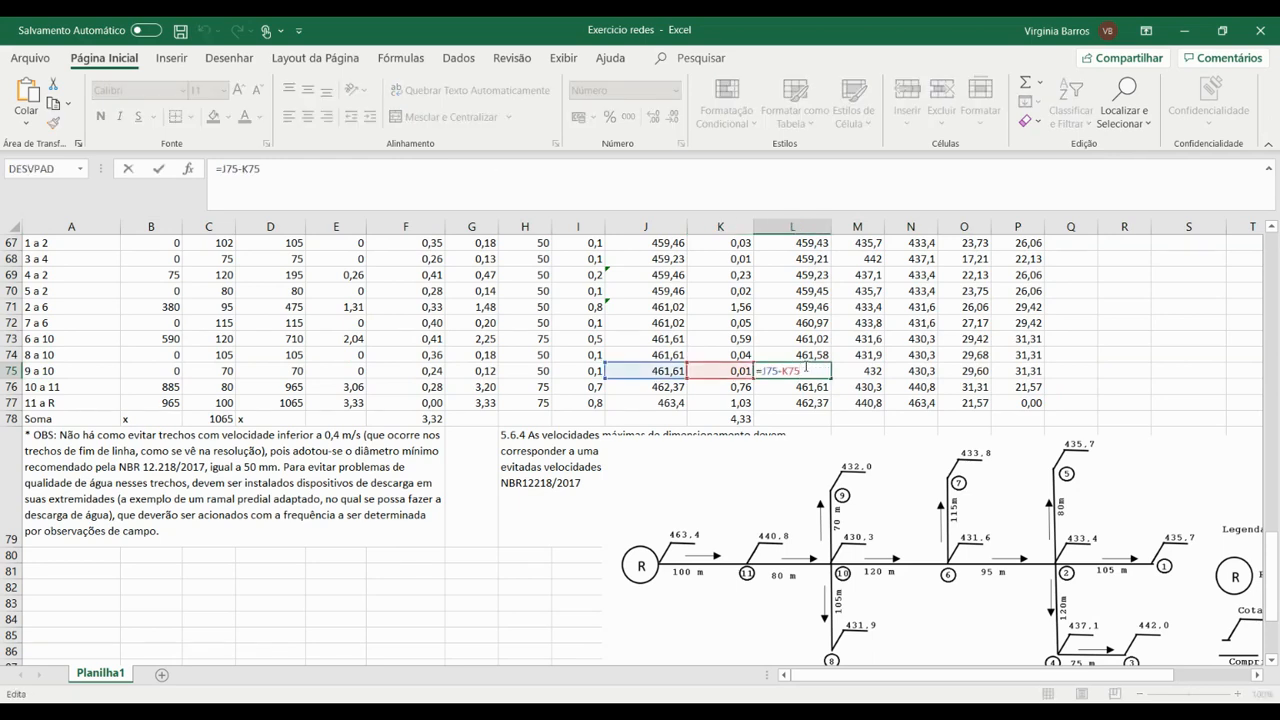
pyautogui.hotkey('ctrl', 'Return')
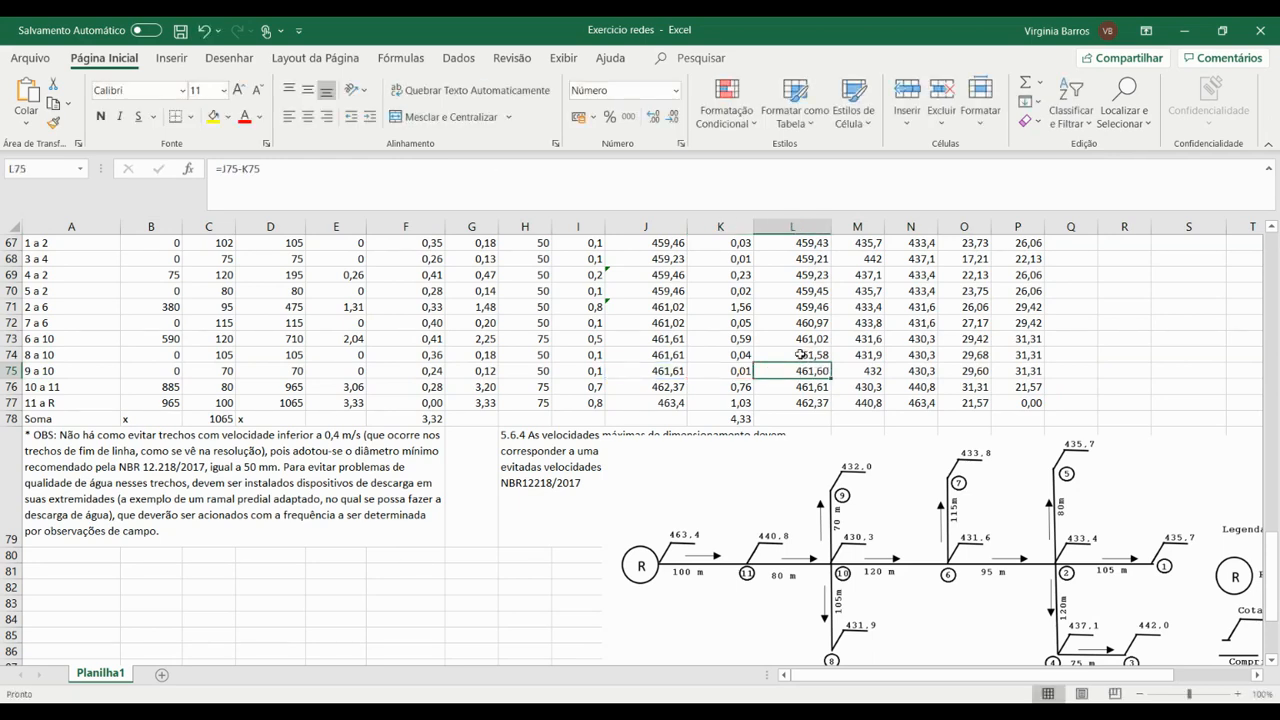
# Step: Move the network diagram below the calculation table to the left, so it starts beside the OBS note
pyautogui.scroll(-1, 695, 447)
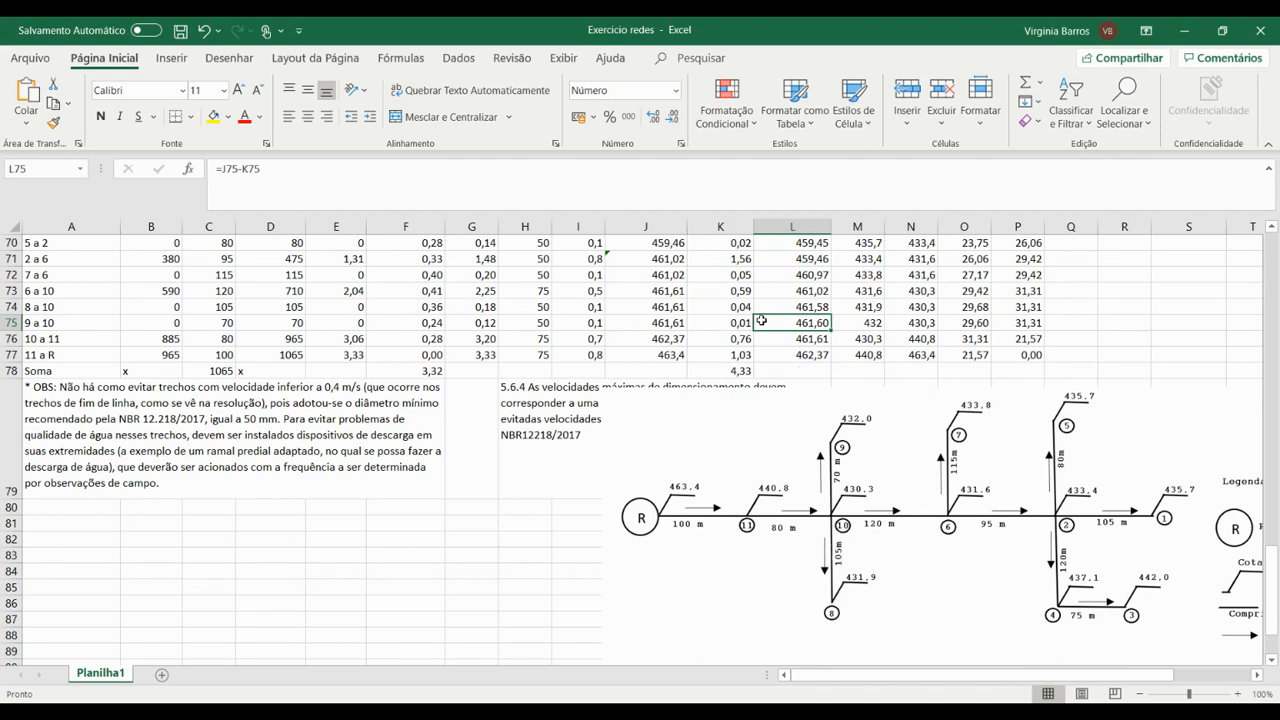
pyautogui.scroll(2, 790, 323)
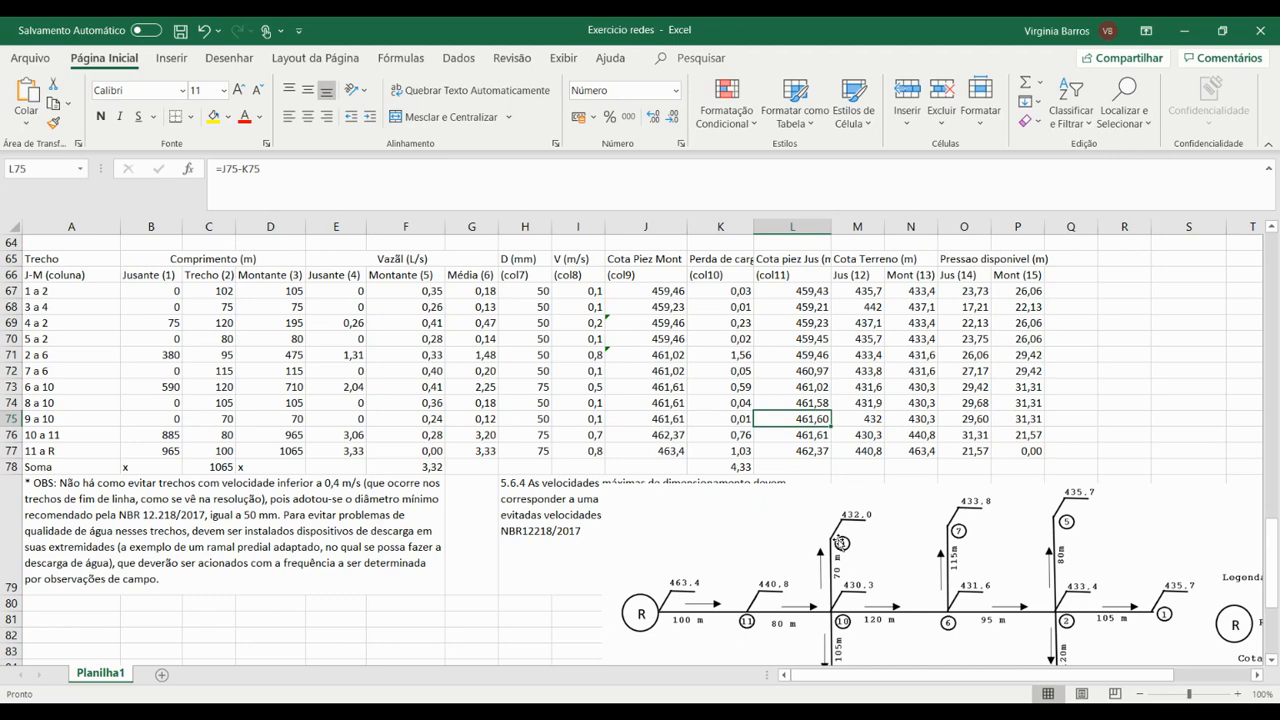
pyautogui.moveTo(986, 549); pyautogui.dragTo(860, 531)
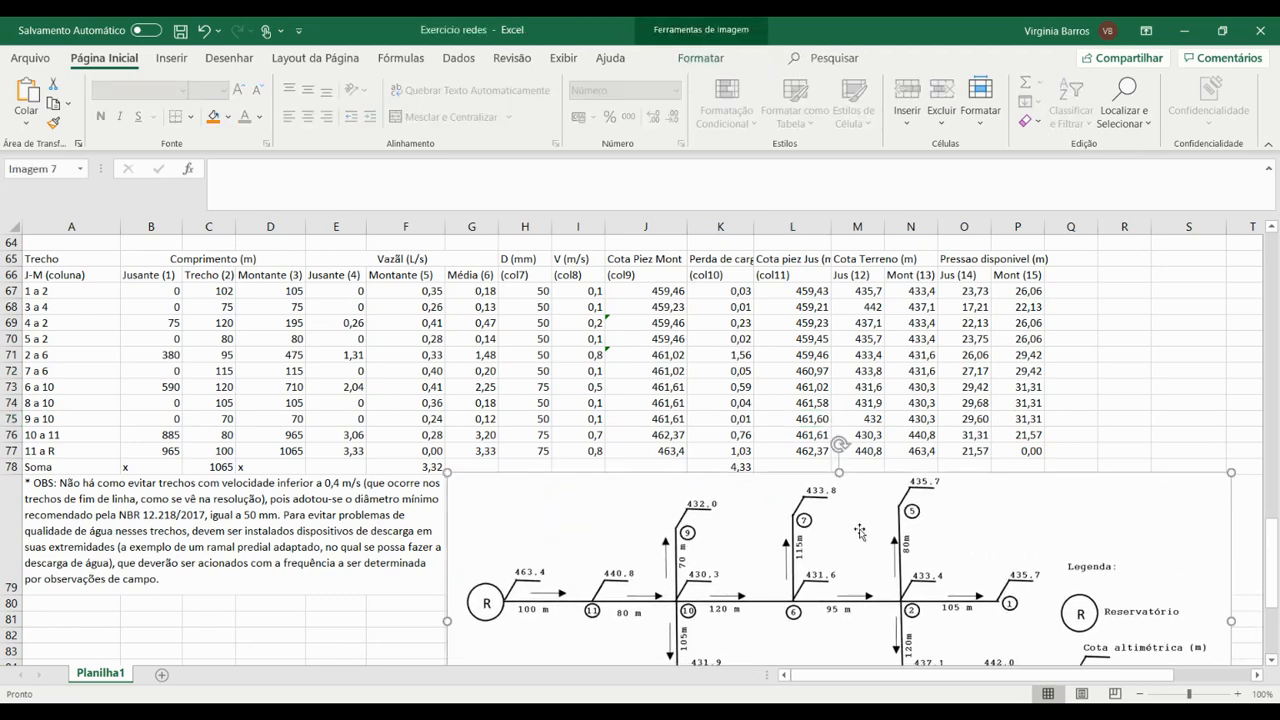
# Step: Compare segment 1 a 2's downstream head in L67 and the ground elevation columns (12) and (13) with the column notes
pyautogui.scroll(2, 860, 531)
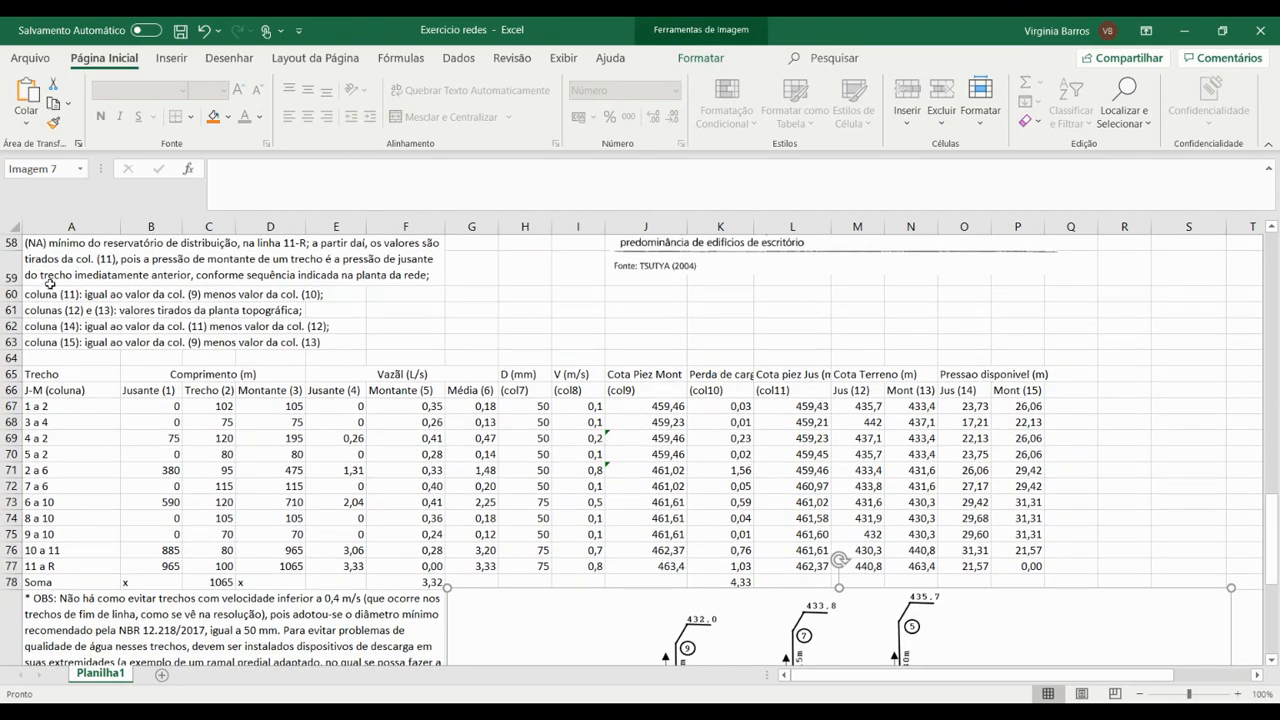
pyautogui.click(802, 406)
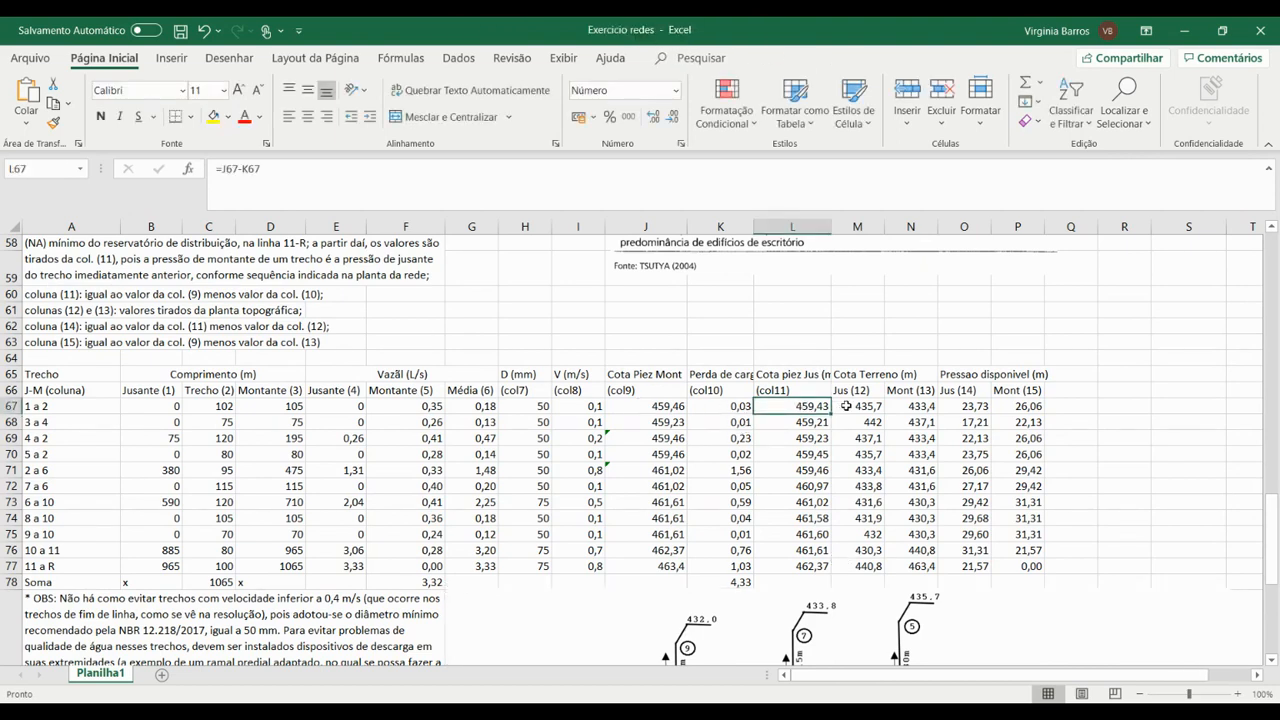
pyautogui.click(851, 392)
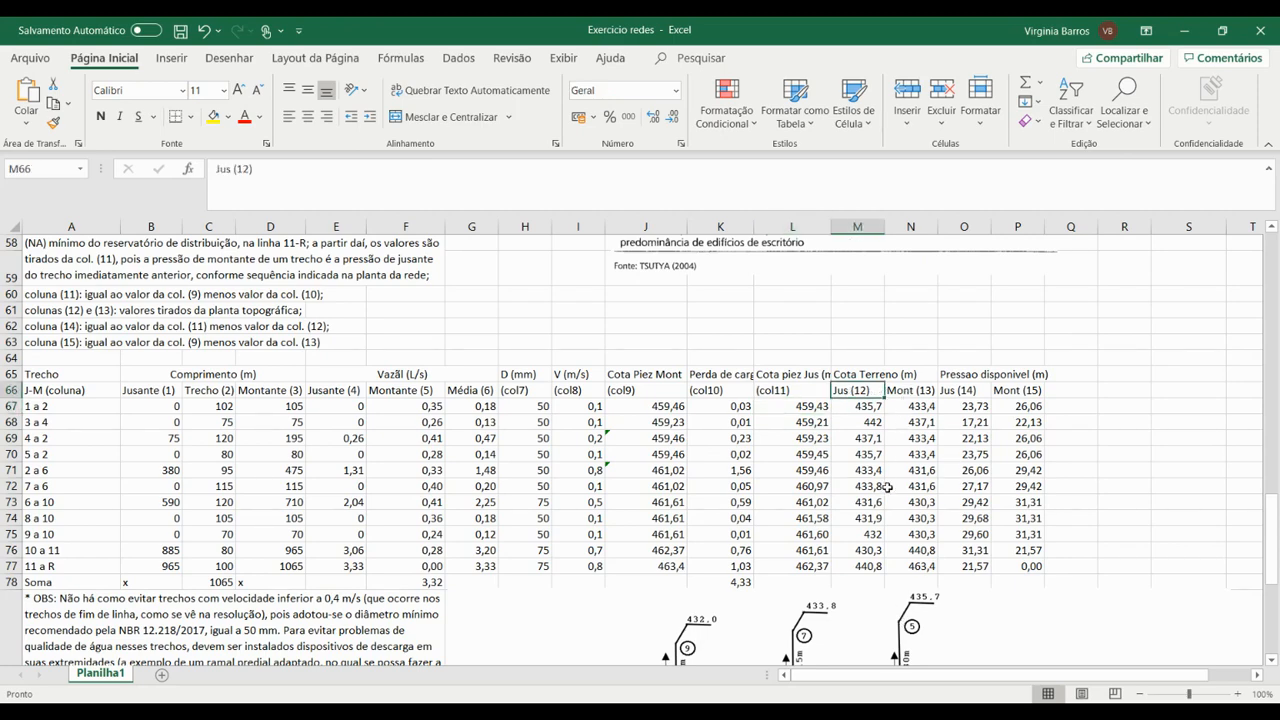
pyautogui.scroll(-1, 889, 495)
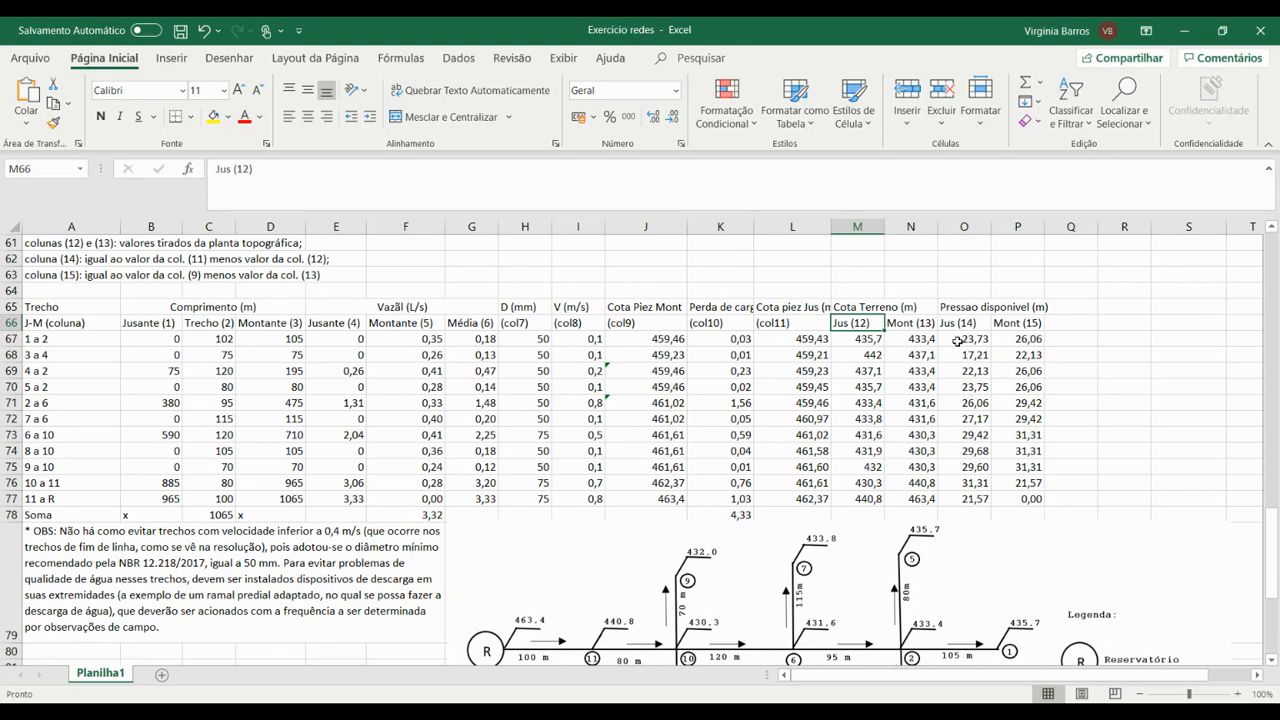
# Step: Read the note for column (14) and inspect the downstream available pressure formulas in O67 and O68
pyautogui.click(38, 258)
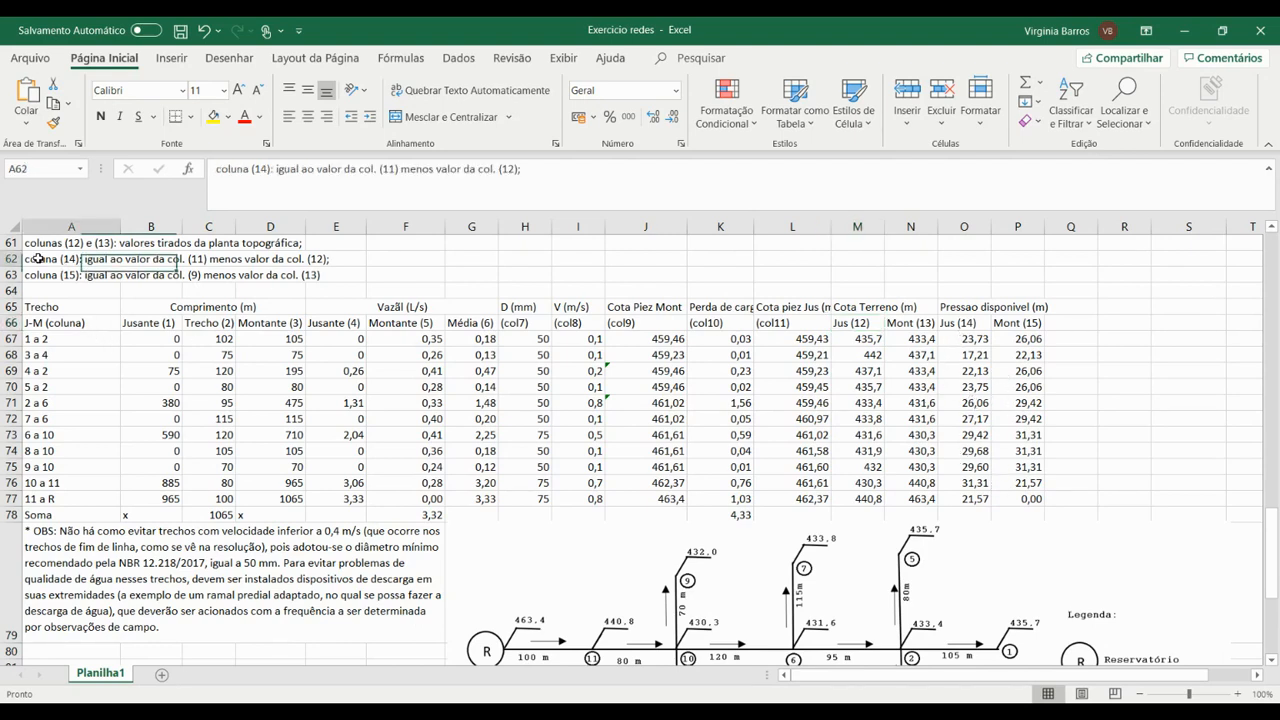
pyautogui.click(975, 340)
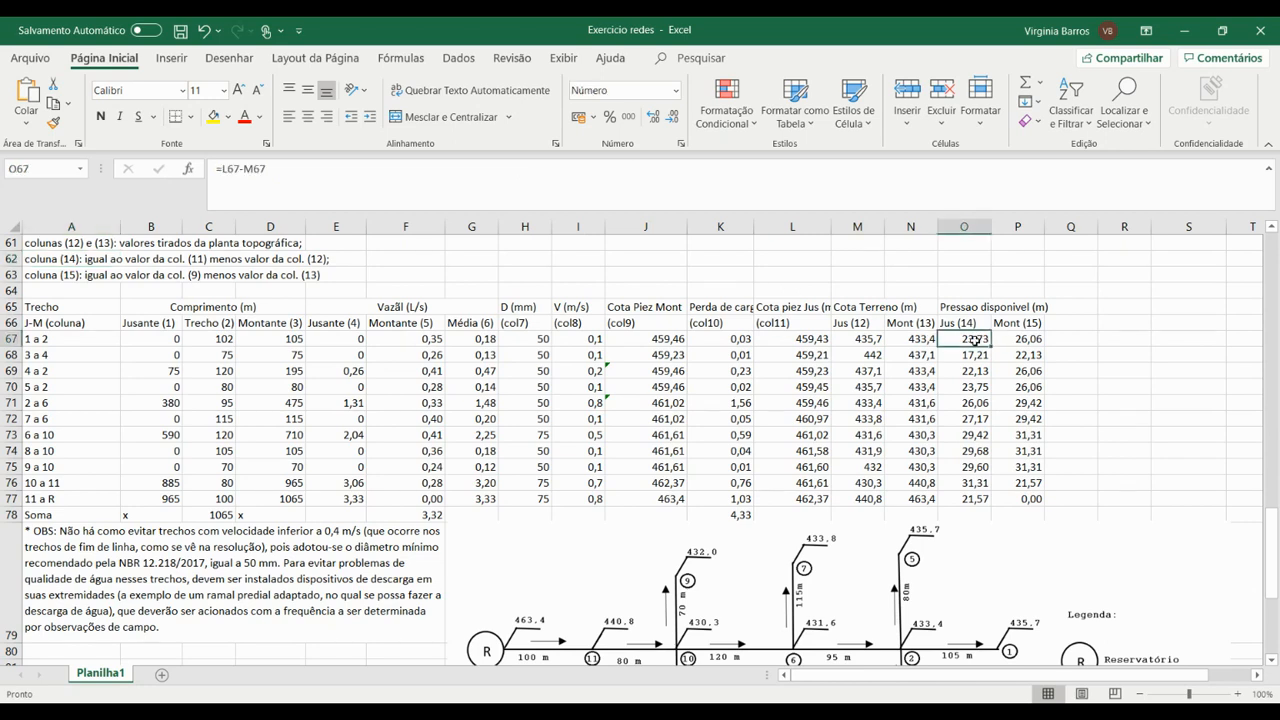
pyautogui.doubleClick(975, 340)
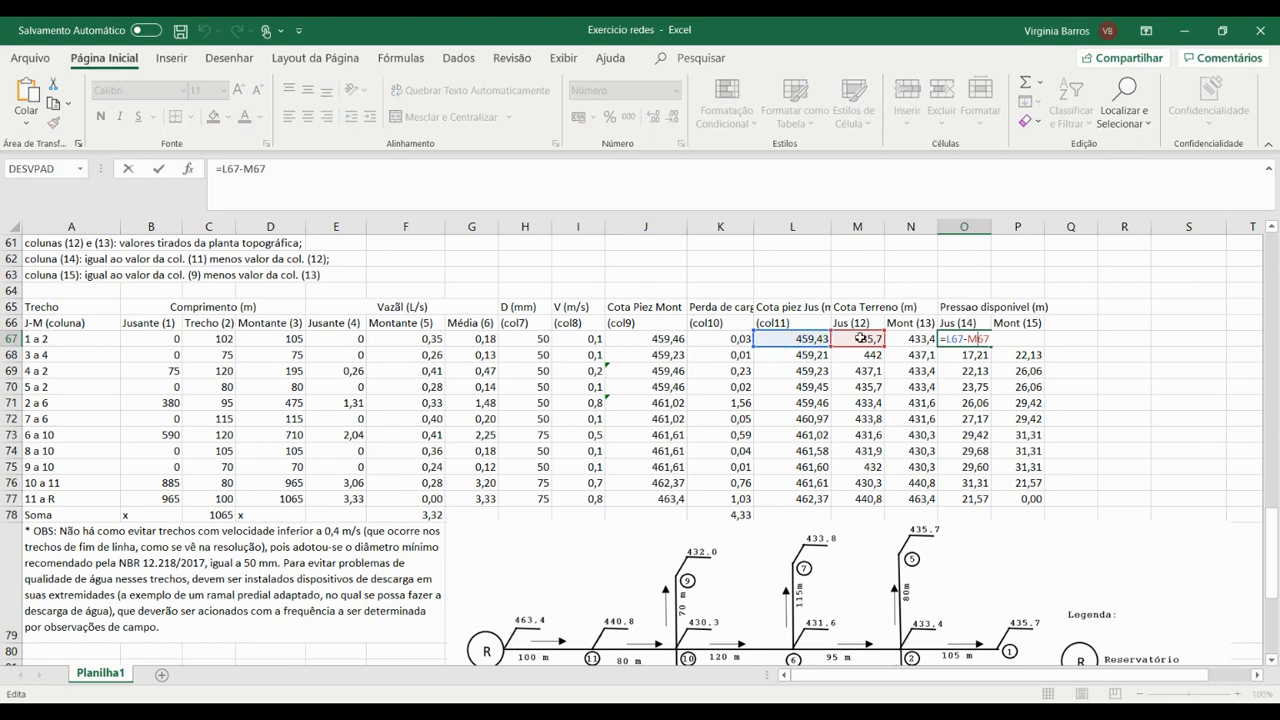
pyautogui.click(986, 357)
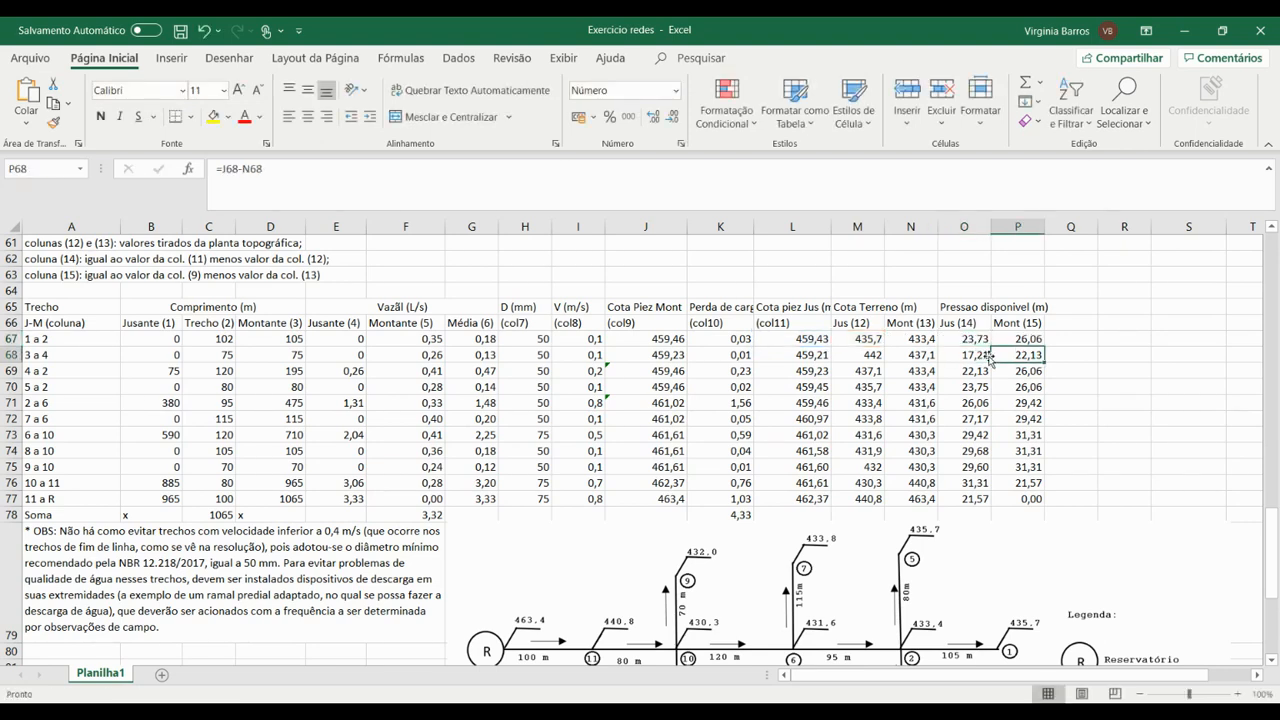
pyautogui.doubleClick(978, 357)
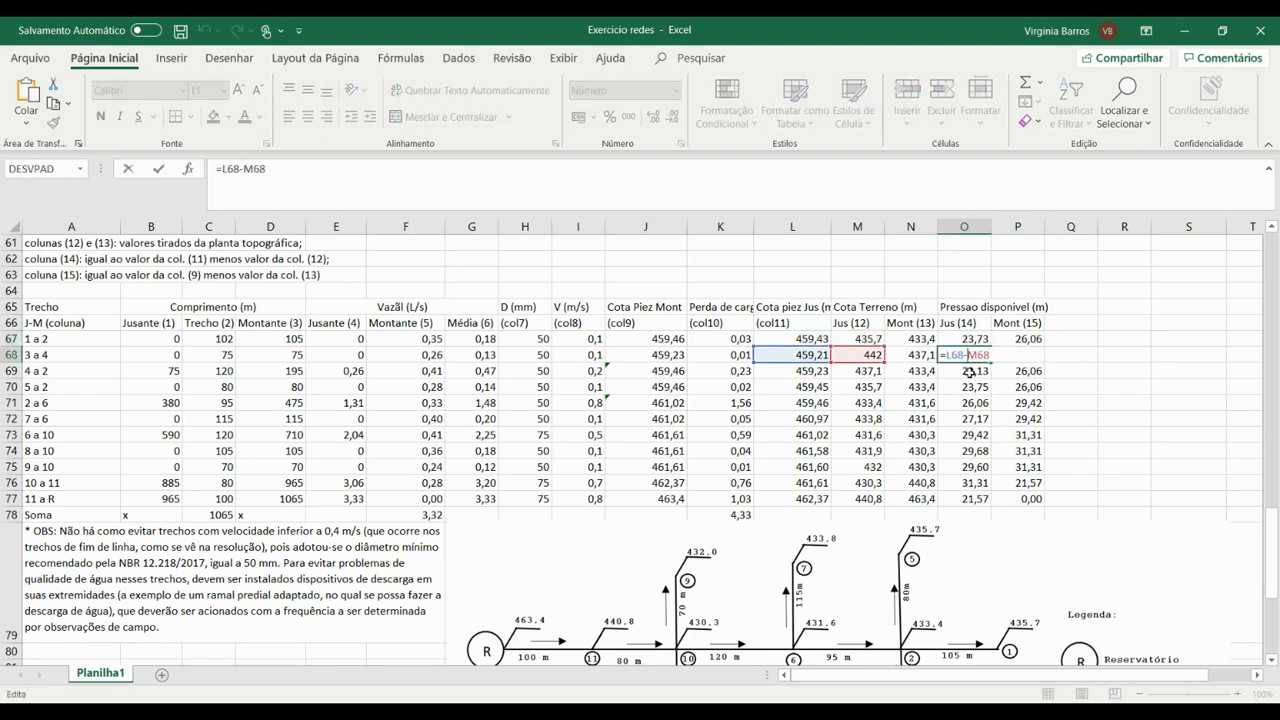
pyautogui.hotkey('ctrl', 'Return')
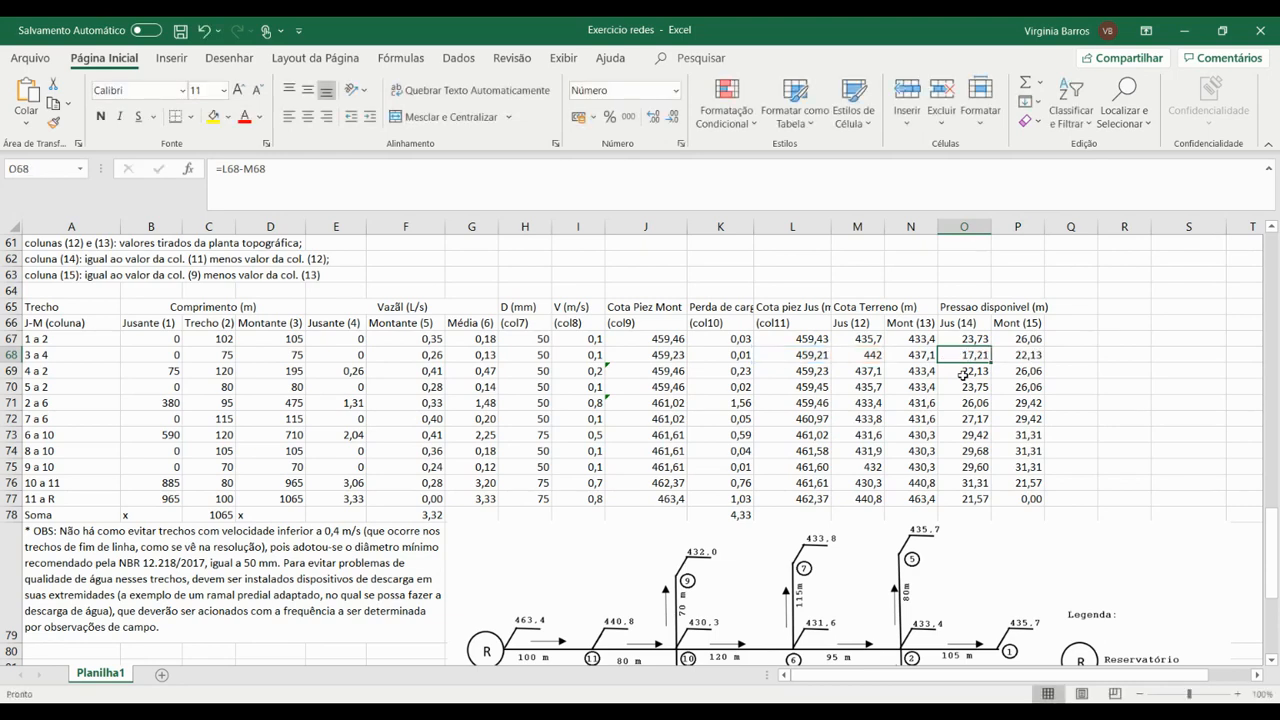
# Step: Examine the upstream available pressure column (15) and trace segment 1 a 2's formula in P67 to its source cells
pyautogui.click(958, 323)
pyautogui.click(1026, 322)
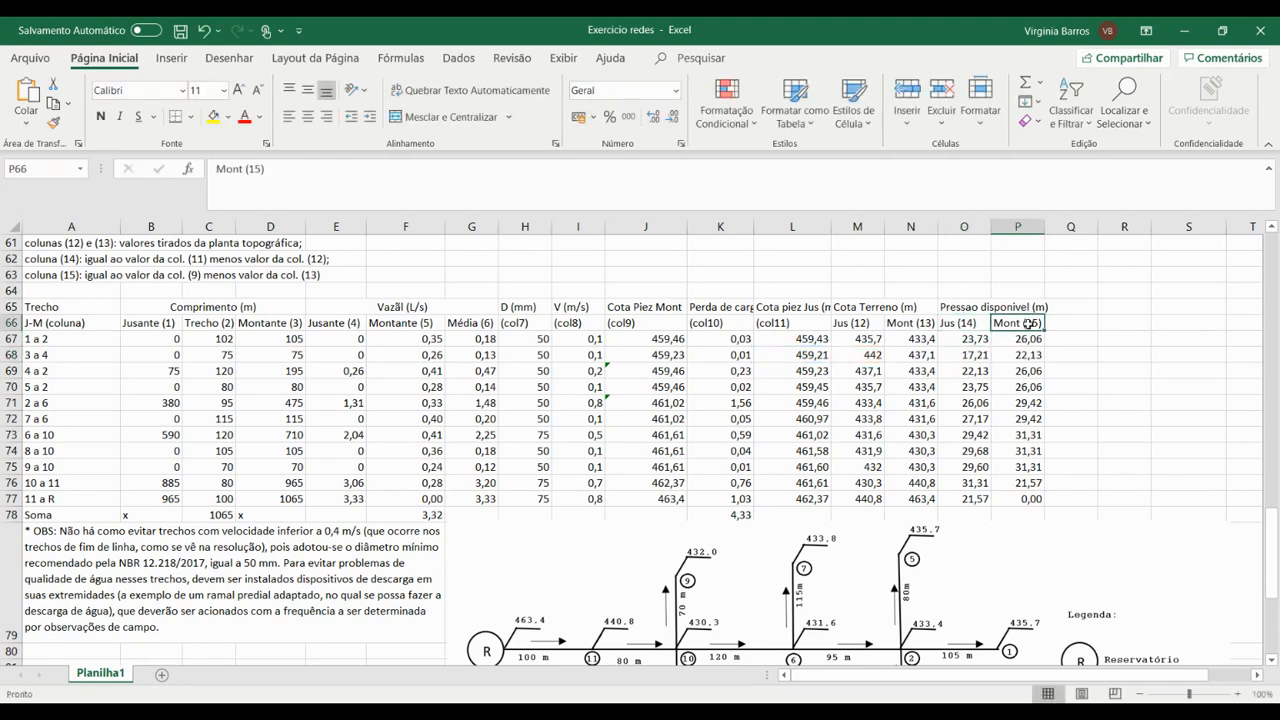
pyautogui.doubleClick(1027, 339)
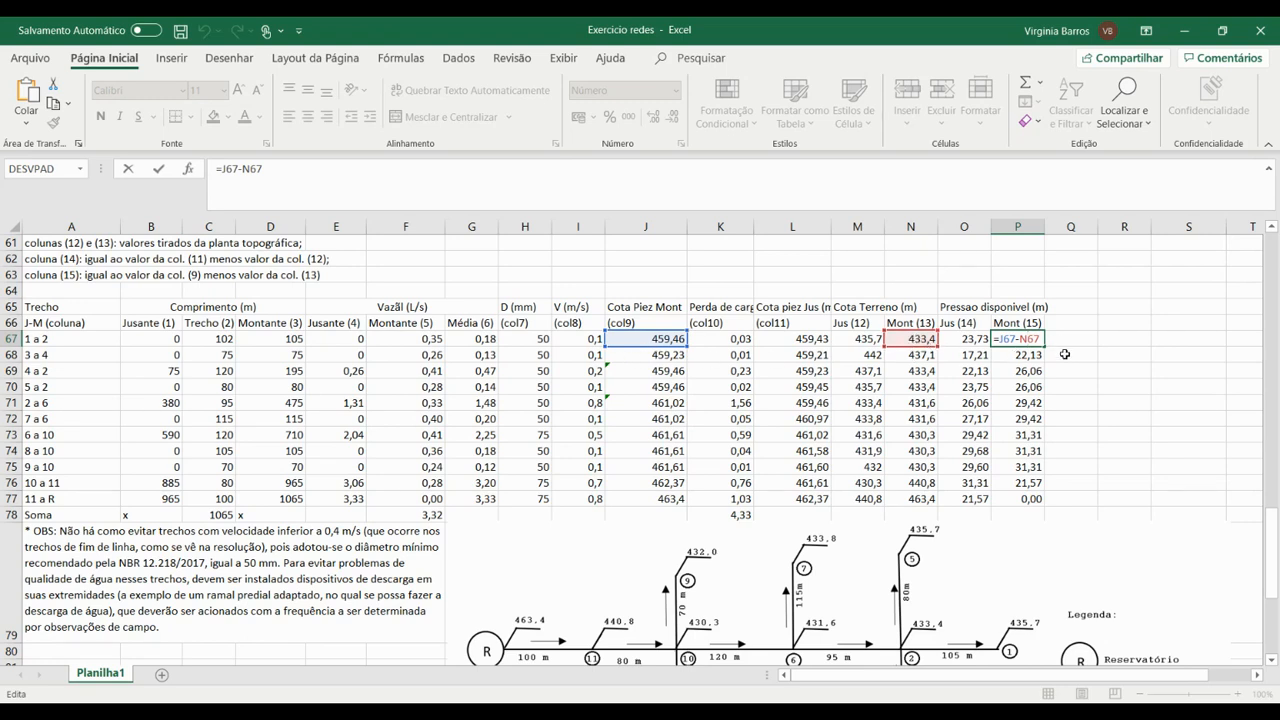
pyautogui.hotkey('ctrl', 'Return')
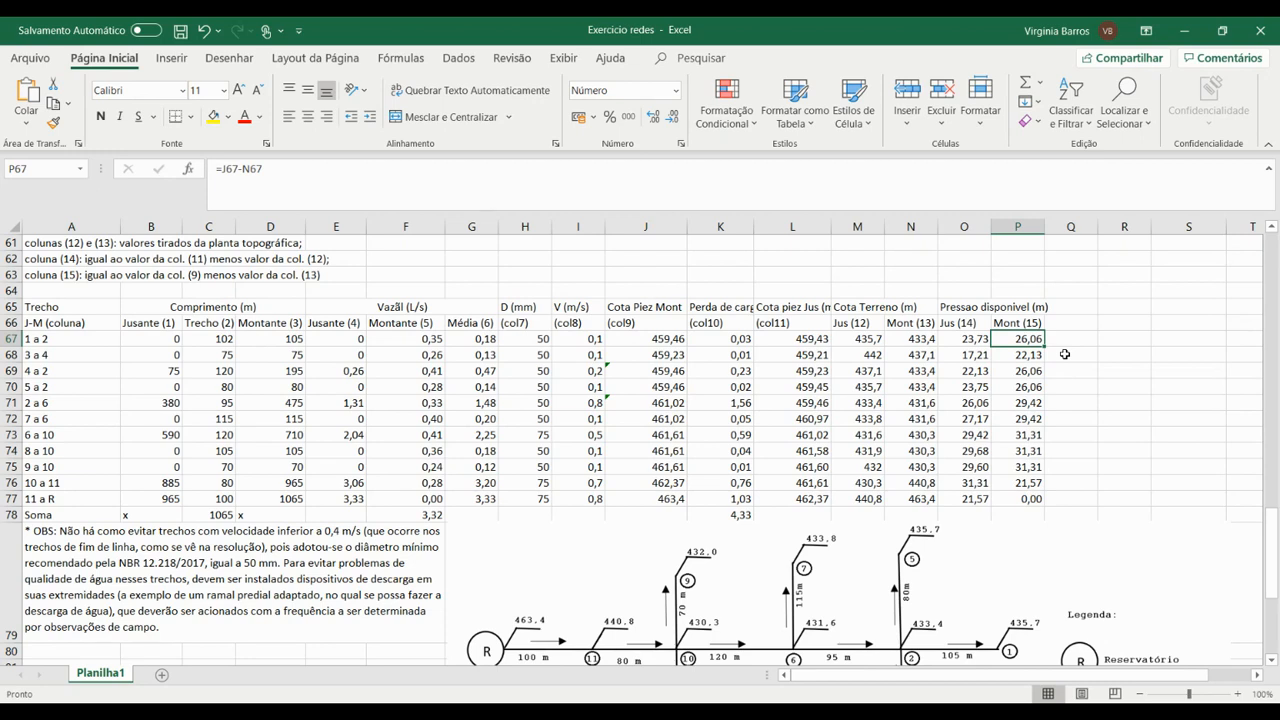
# Step: Trace segment 11 a R's upstream available pressure formula in P77, and review the table with the network diagram
pyautogui.click(1018, 492)
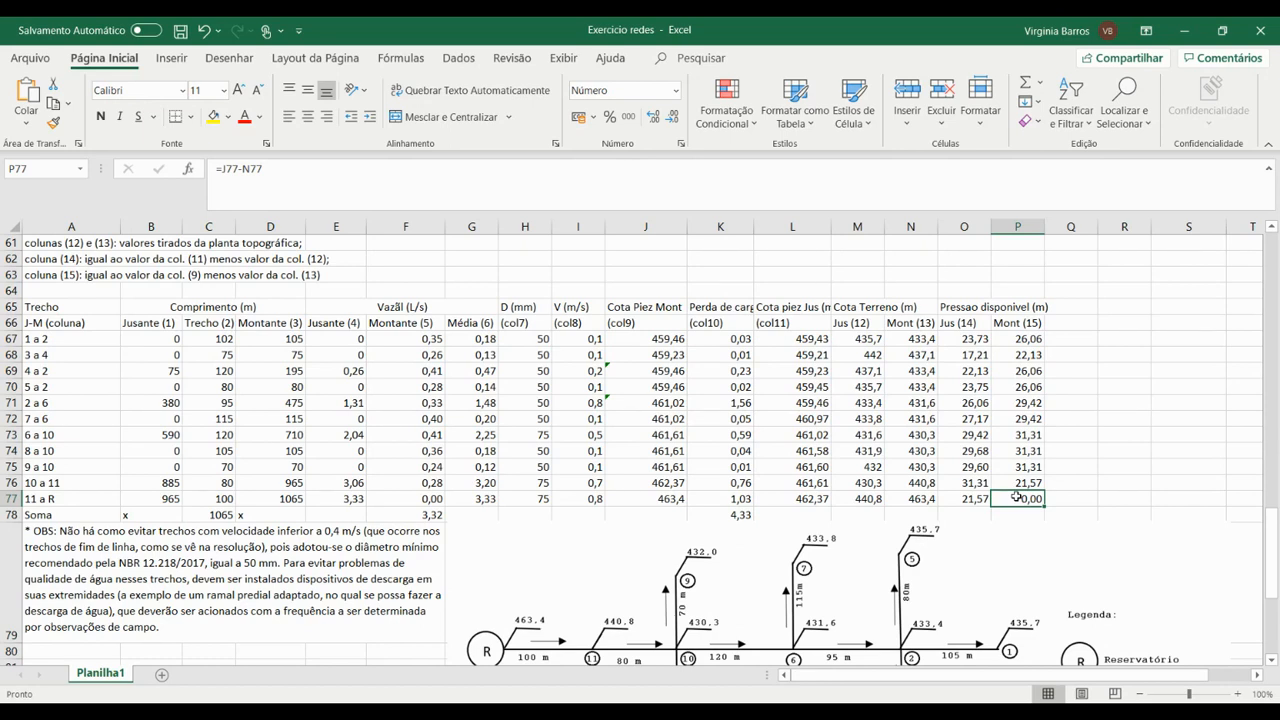
pyautogui.doubleClick(1016, 496)
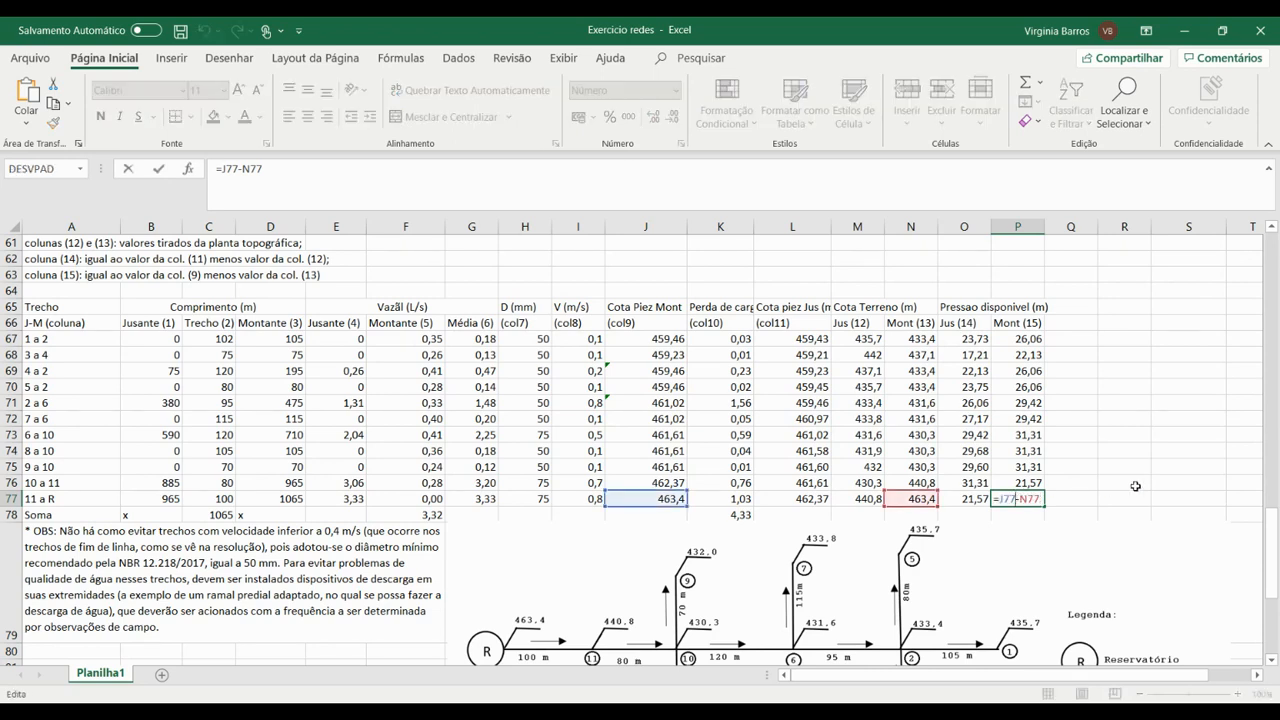
pyautogui.click(1142, 486)
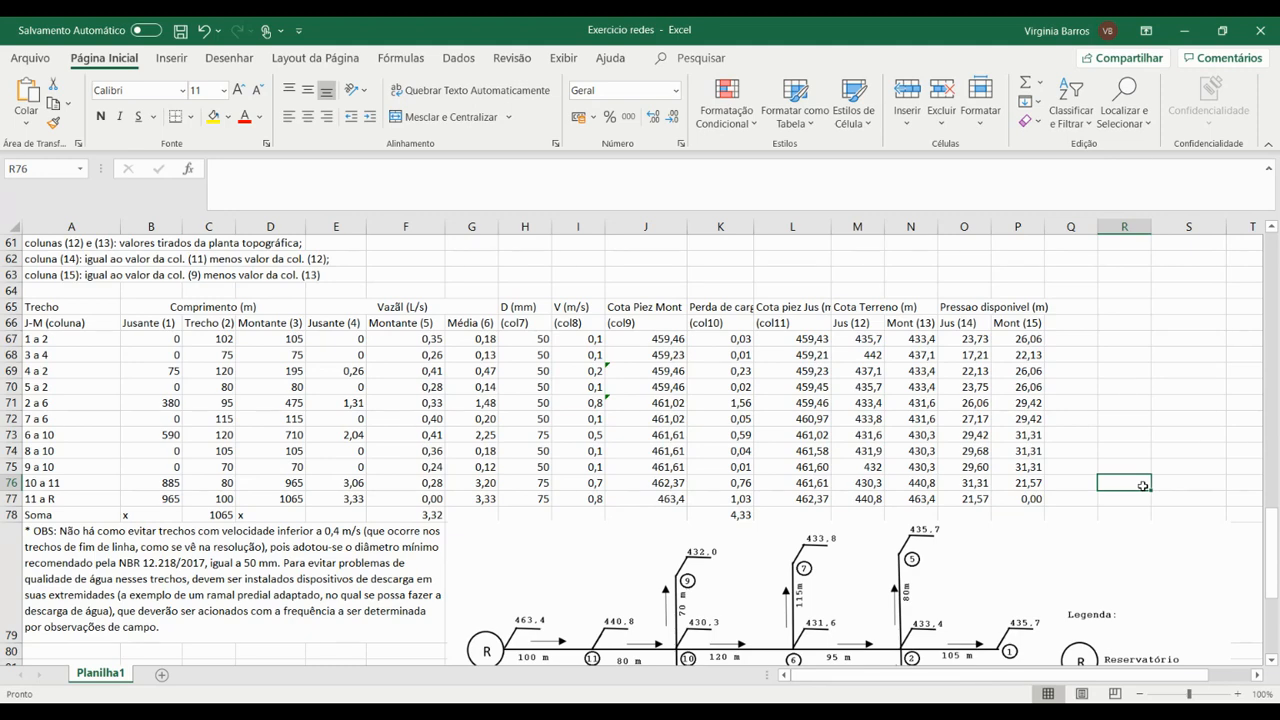
pyautogui.scroll(-2, 1142, 486)
pyautogui.scroll(1, 1142, 486)
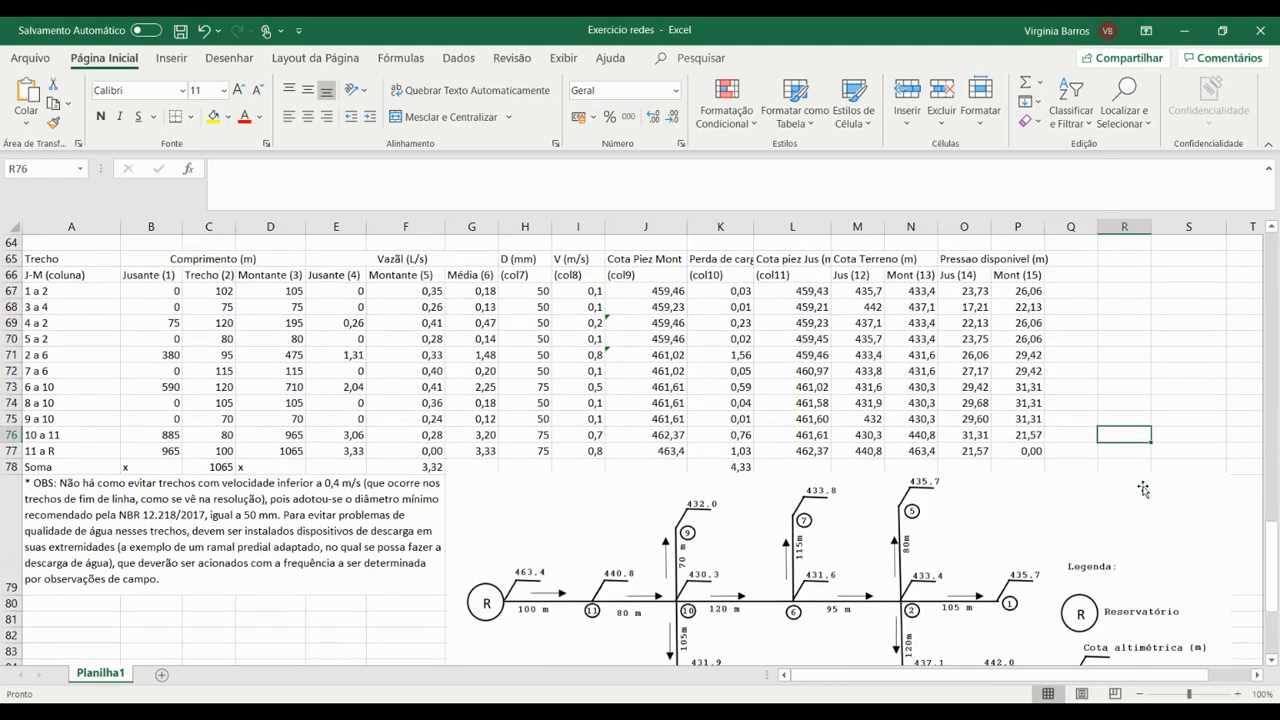